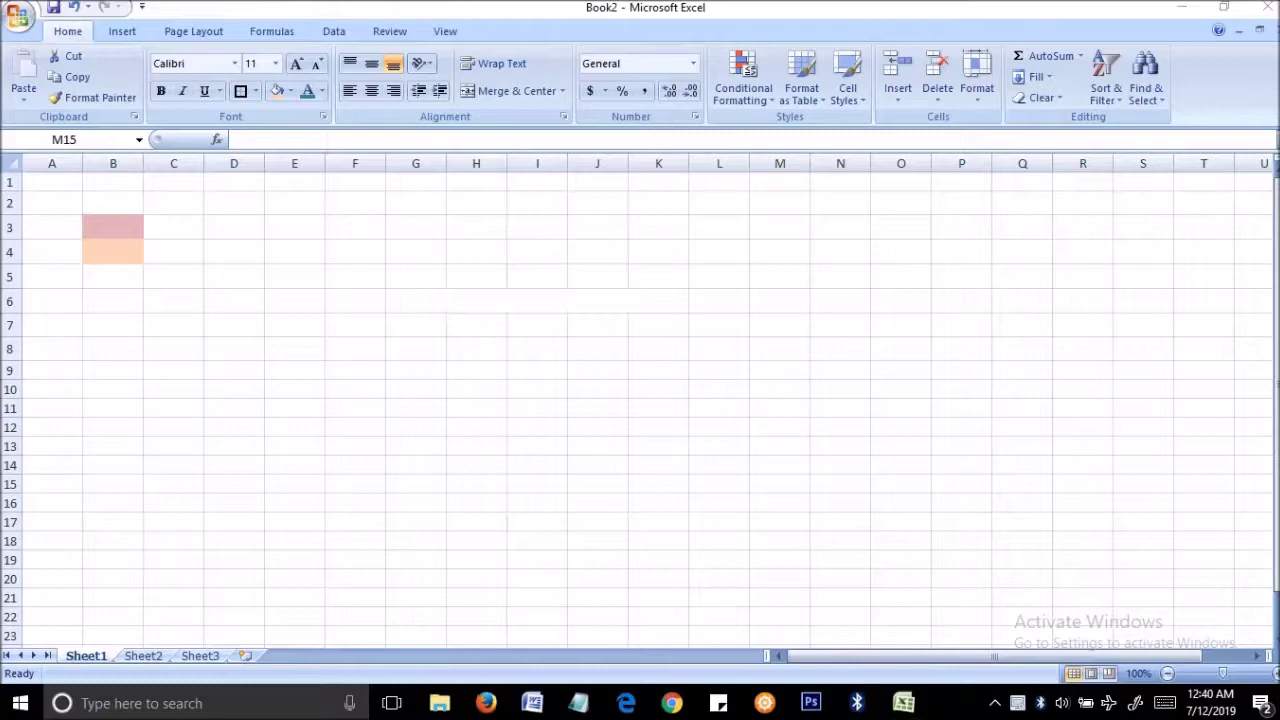
Step: Enter nn in cell D9
{"action": "left_click_drag", "start_coordinate": [357, 237], "coordinate": [714, 489]}
{"action": "left_click", "coordinate": [510, 410]}
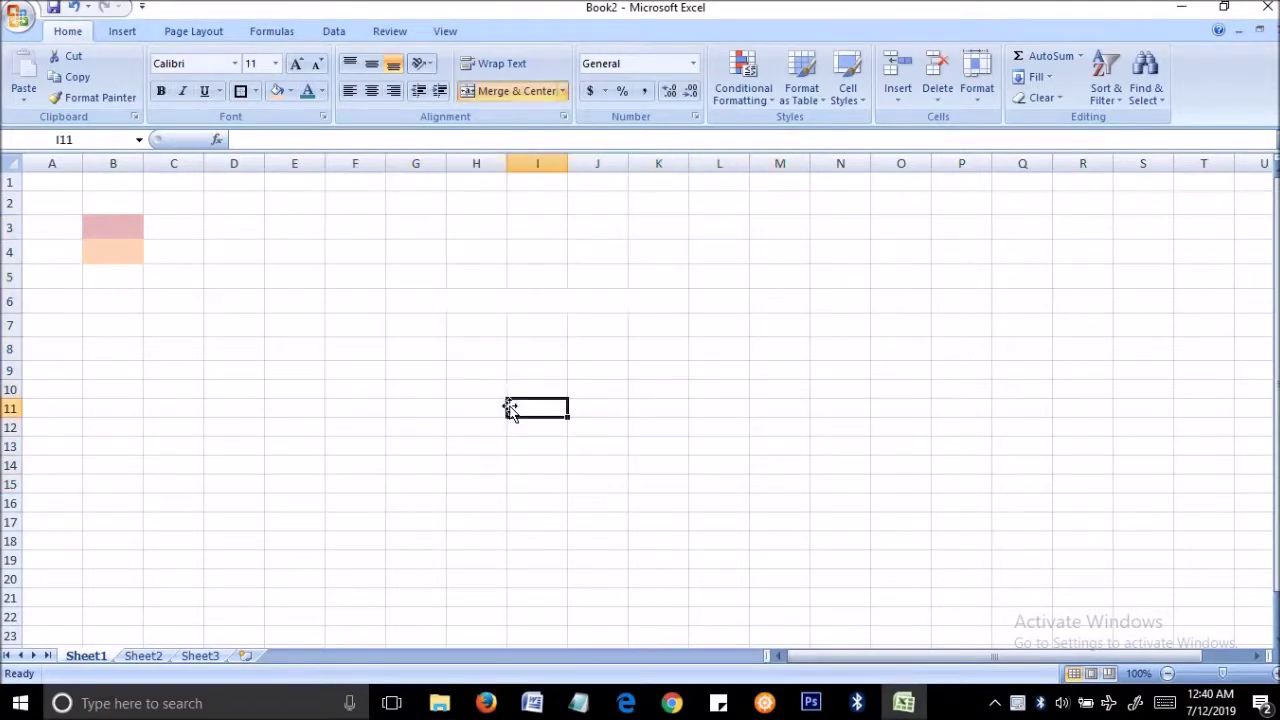
{"action": "left_click", "coordinate": [440, 257]}
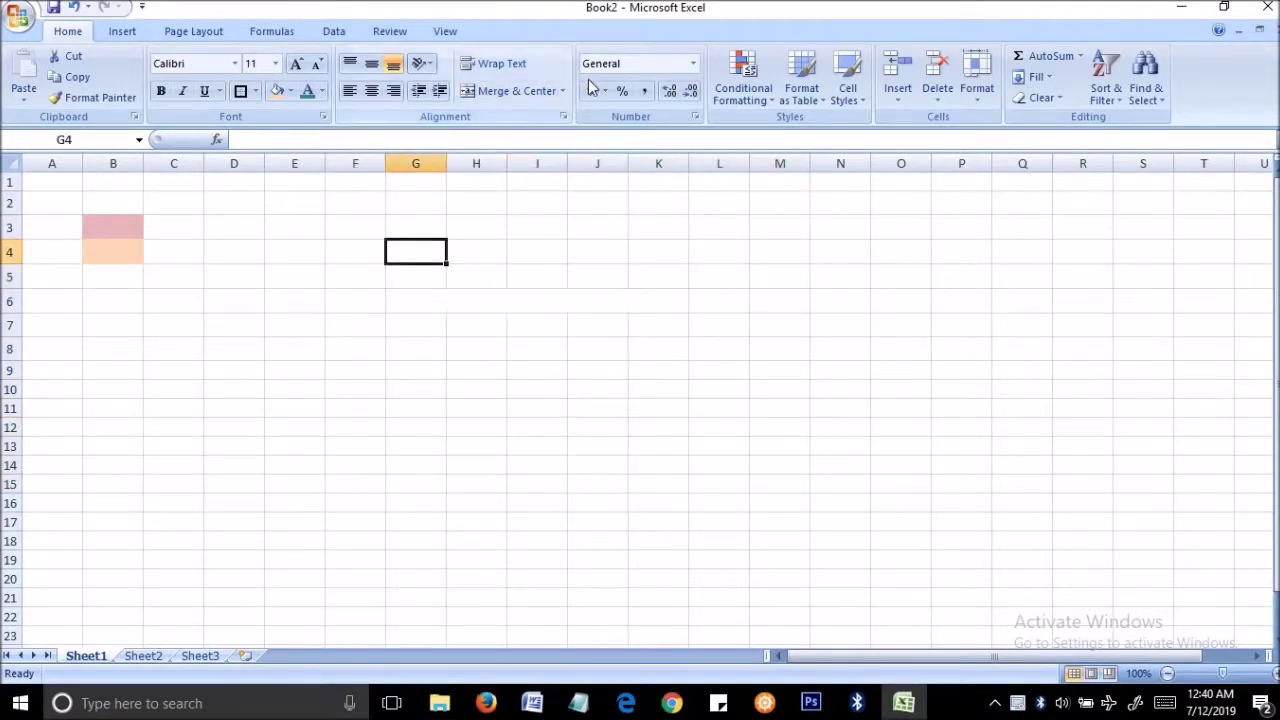
{"action": "left_click", "coordinate": [464, 276]}
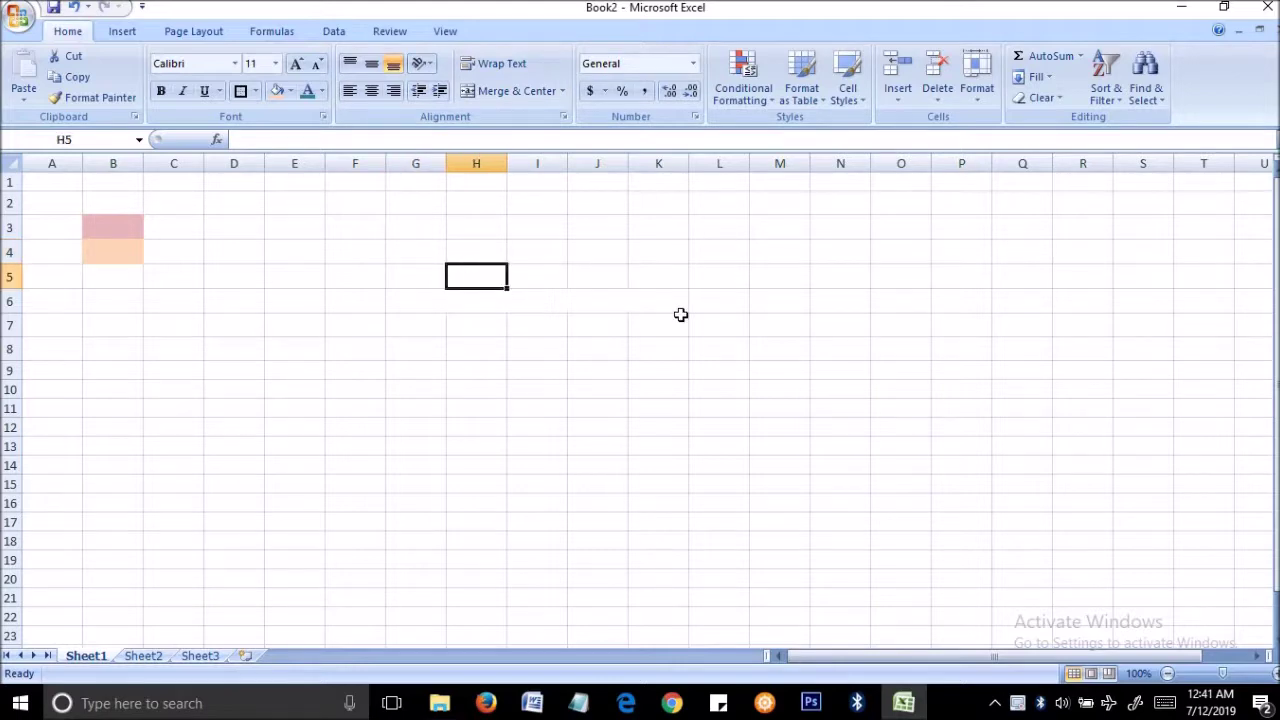
{"action": "left_click", "coordinate": [479, 348]}
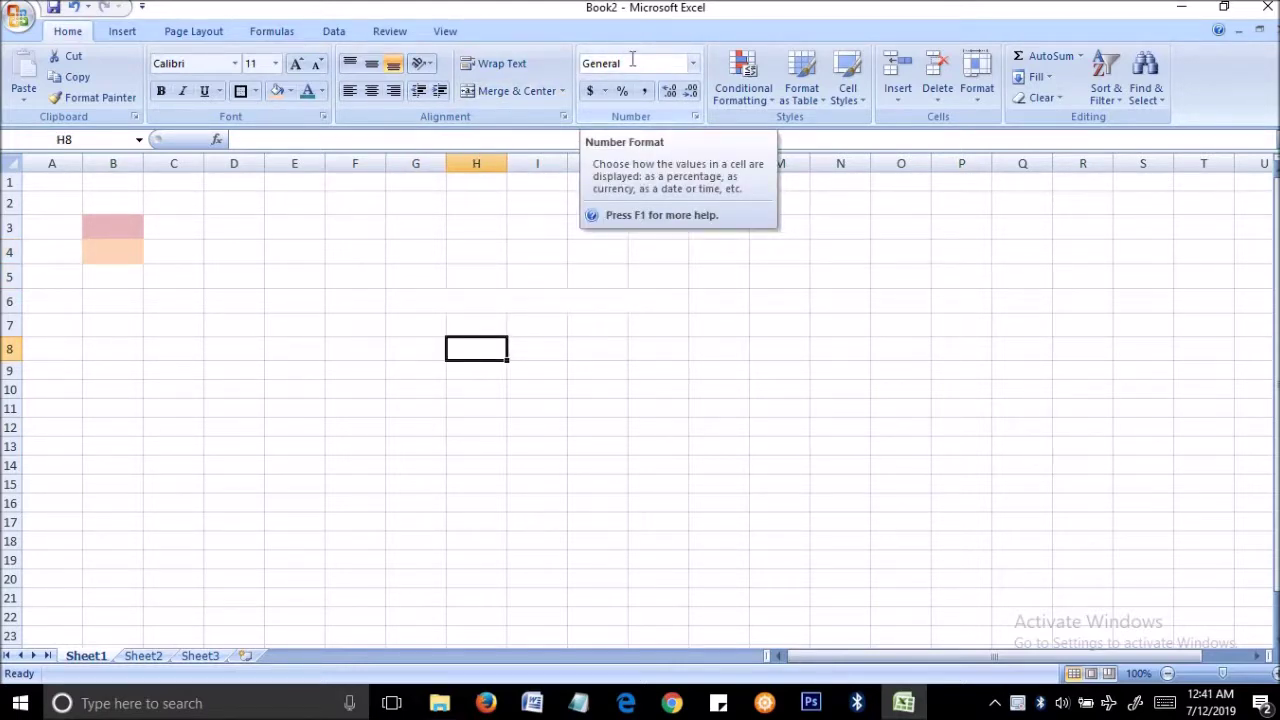
{"action": "left_click", "coordinate": [250, 372]}
{"action": "type", "text": "nn"}
{"action": "left_click", "coordinate": [269, 394]}
Step: Enter 200 in both E9 and F9
{"action": "left_click", "coordinate": [291, 371]}
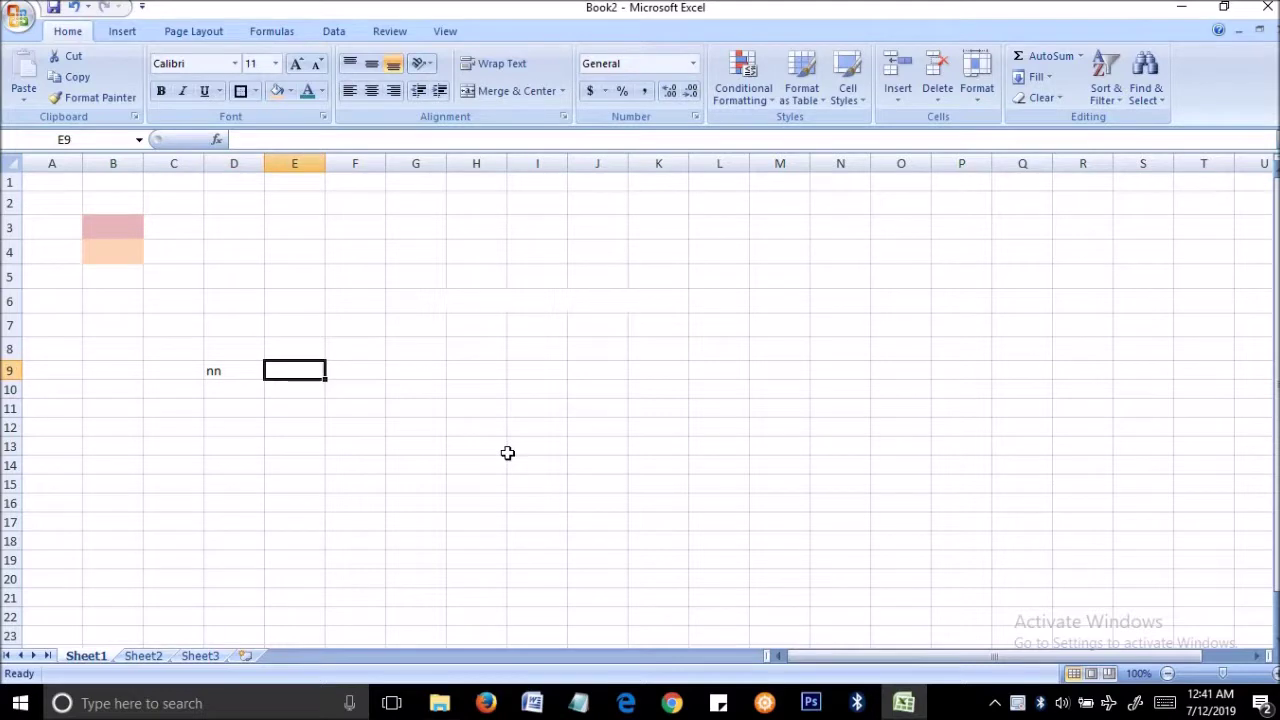
{"action": "type", "text": "200"}
{"action": "left_click", "coordinate": [357, 408]}
{"action": "left_click", "coordinate": [298, 373]}
{"action": "left_click", "coordinate": [346, 371]}
{"action": "type", "text": "200.0"}
{"action": "left_click", "coordinate": [410, 406]}
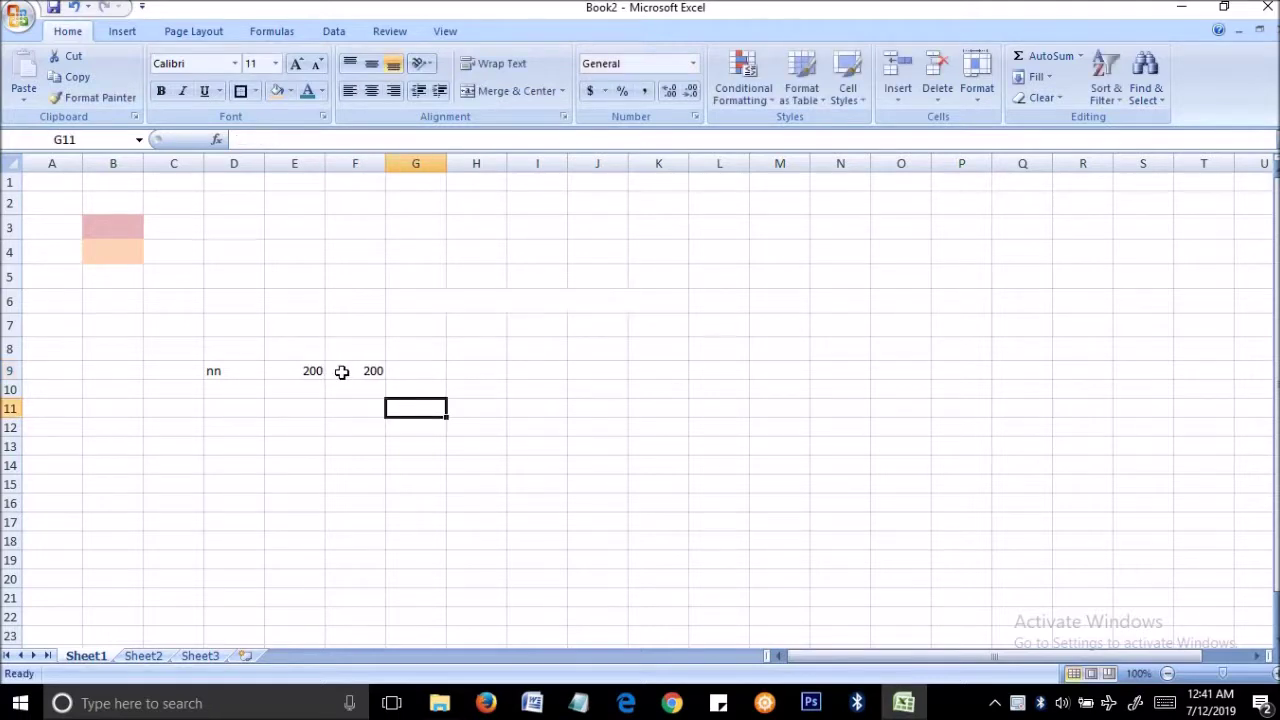
{"action": "left_click", "coordinate": [343, 371]}
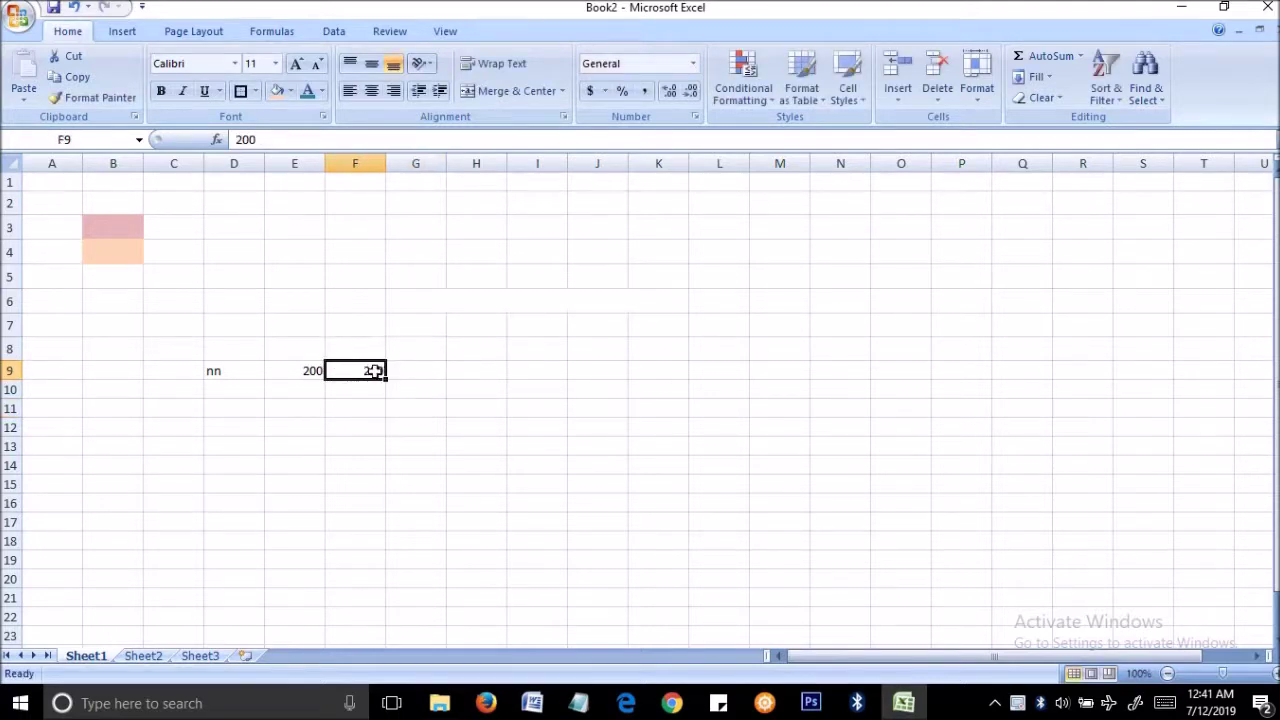
Step: Open cell F9 in edit mode to inspect its 200 value, then reselect it
{"action": "left_click", "coordinate": [290, 428]}
{"action": "left_click", "coordinate": [366, 368]}
{"action": "left_click", "coordinate": [389, 382]}
{"action": "left_click", "coordinate": [383, 377]}
{"action": "double_click", "coordinate": [362, 369]}
{"action": "left_click_drag", "start_coordinate": [362, 370], "coordinate": [500, 387]}
{"action": "left_click", "coordinate": [354, 365]}
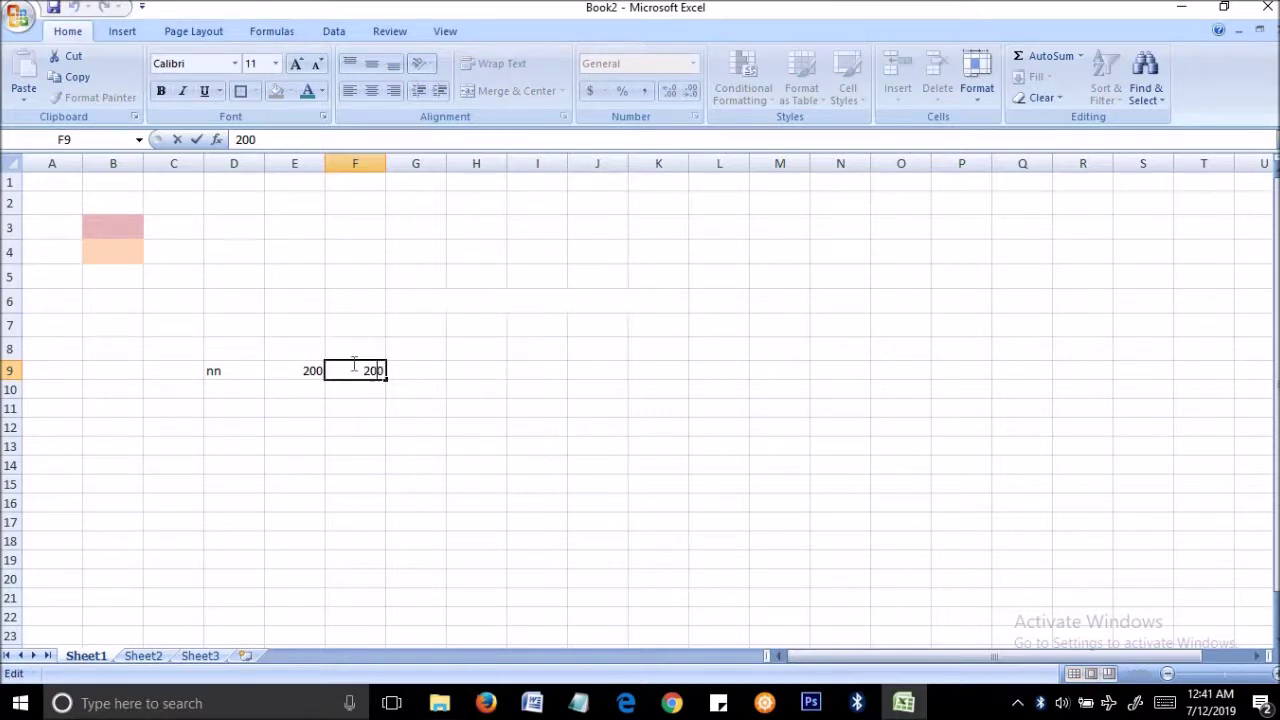
{"action": "left_click_drag", "start_coordinate": [358, 369], "coordinate": [355, 376]}
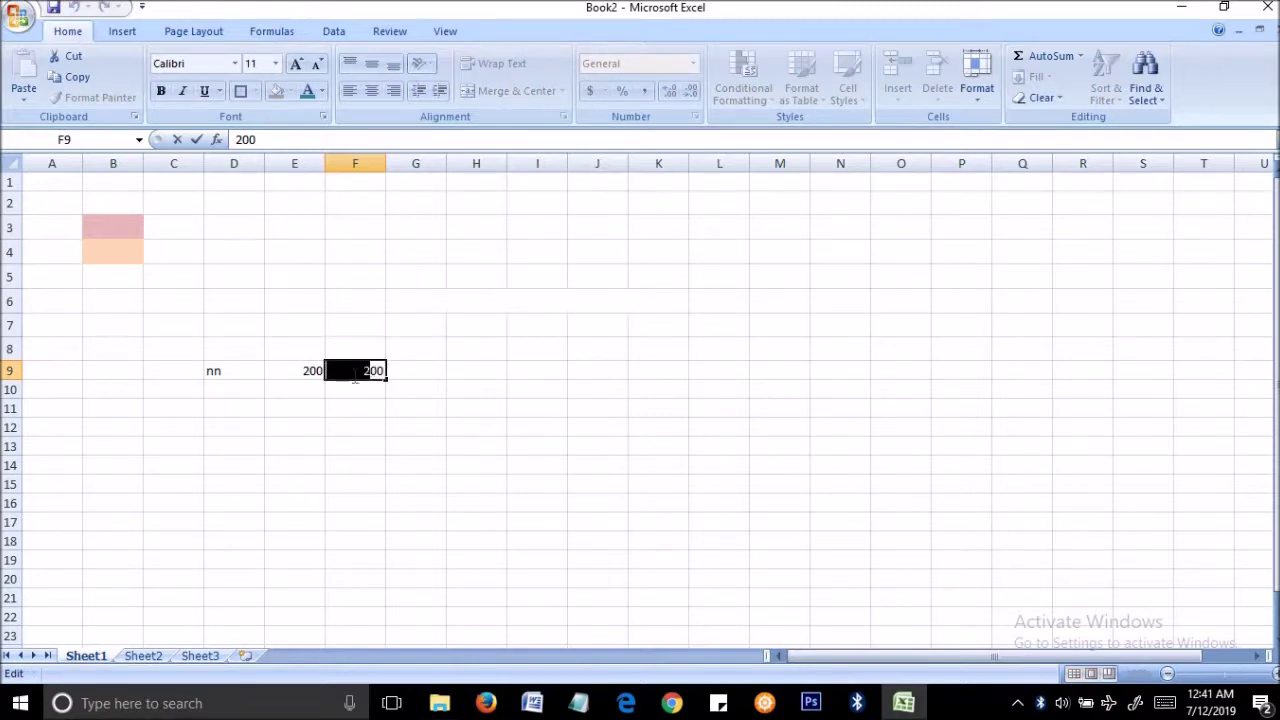
{"action": "left_click", "coordinate": [486, 386]}
{"action": "left_click", "coordinate": [371, 371]}
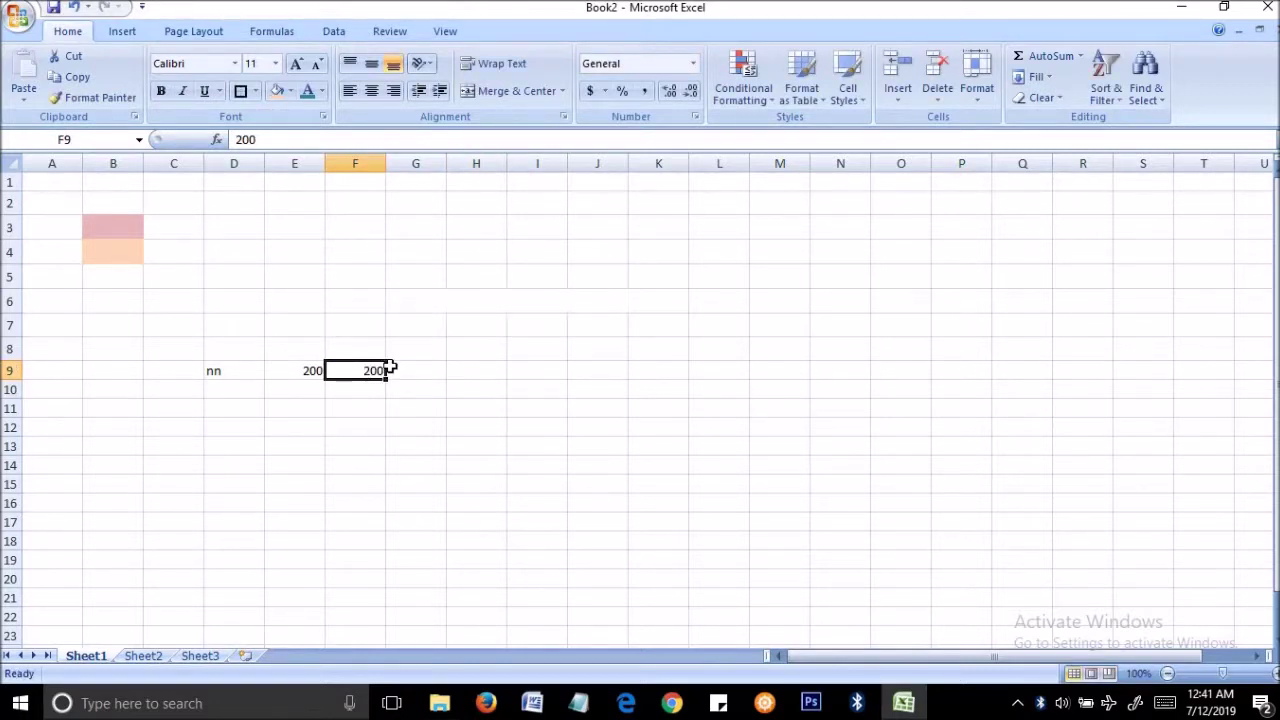
{"action": "left_click", "coordinate": [692, 66]}
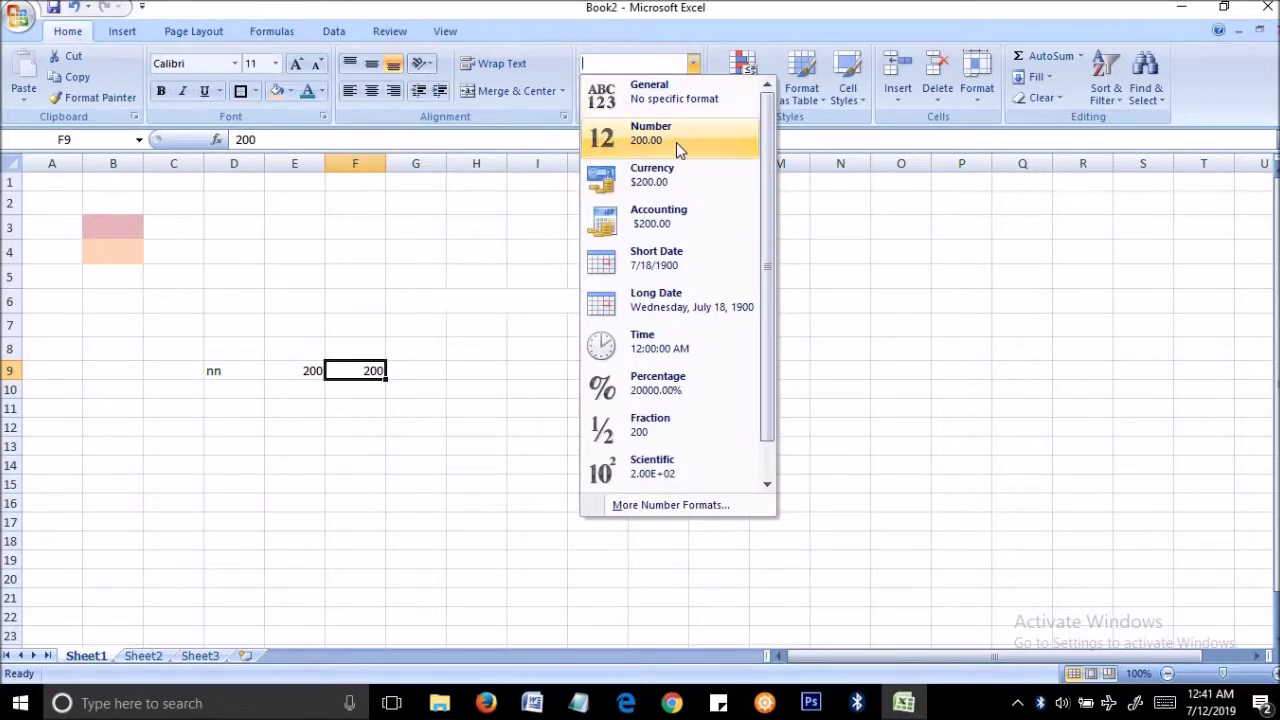
Step: Format F9 and F8 as Number, and enter 30 in F8 so it shows 30.00
{"action": "left_click", "coordinate": [676, 142]}
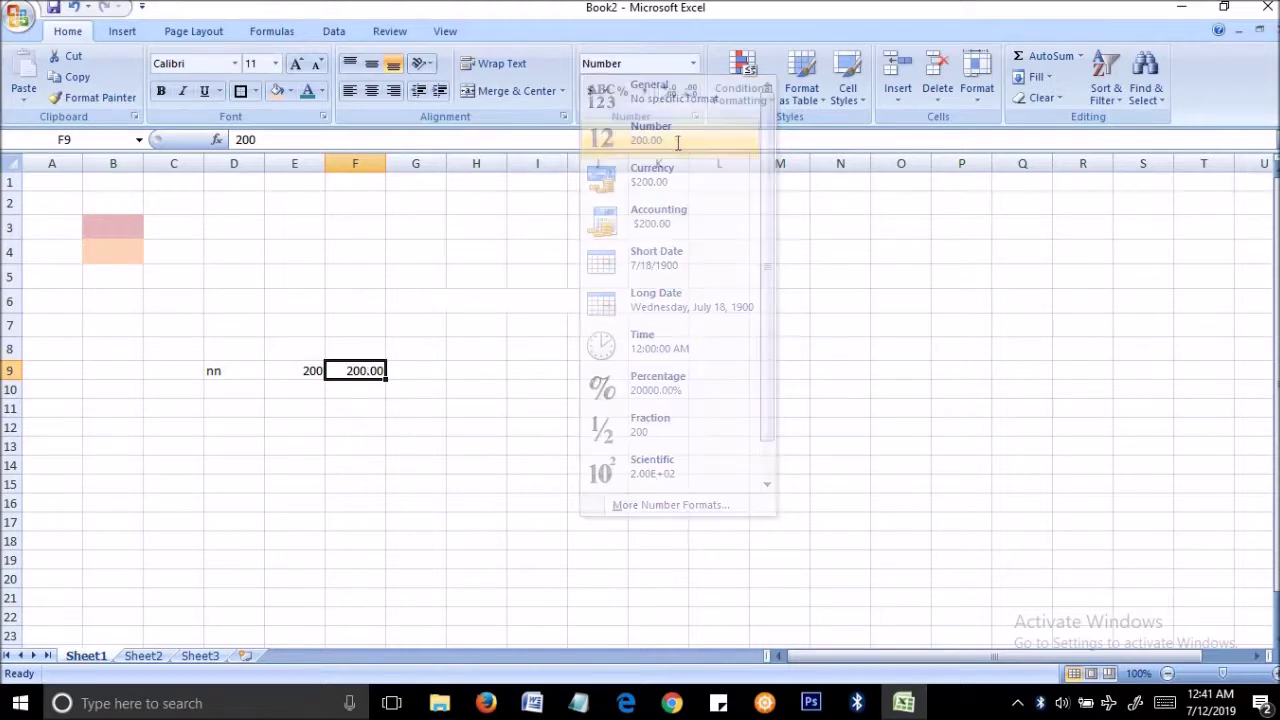
{"action": "left_click", "coordinate": [514, 406]}
{"action": "left_click", "coordinate": [364, 389]}
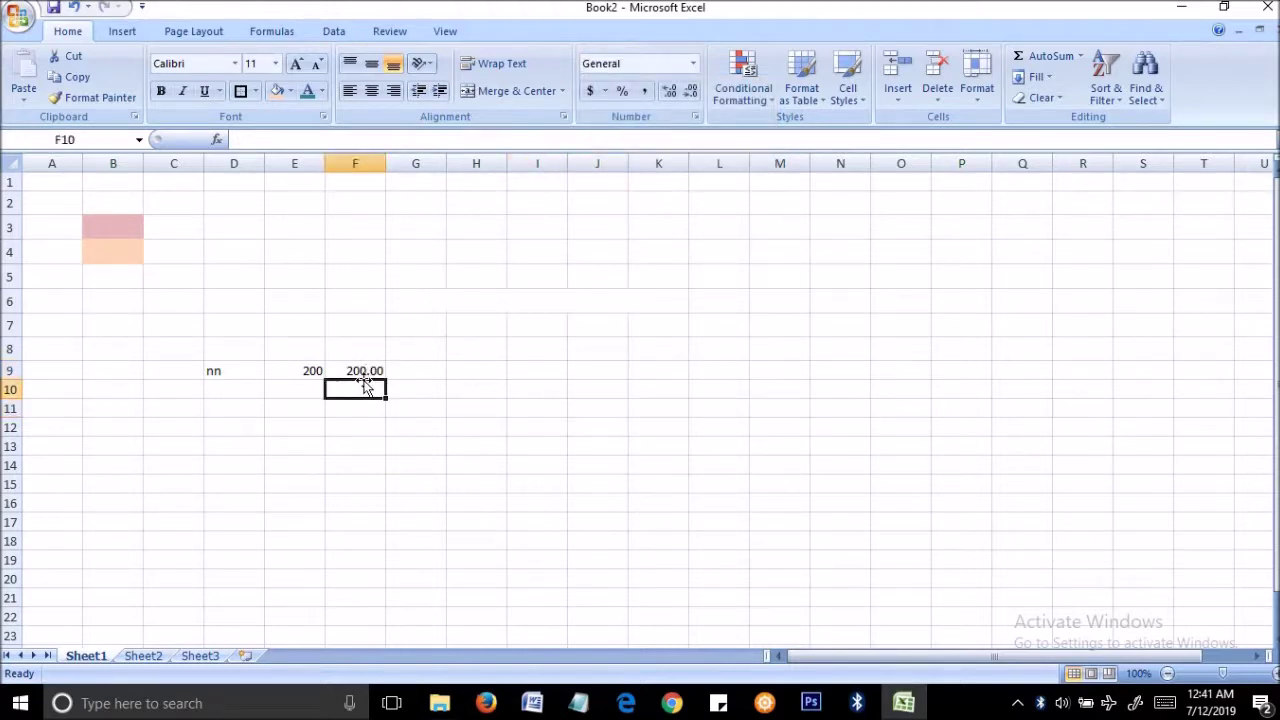
{"action": "left_click", "coordinate": [363, 348]}
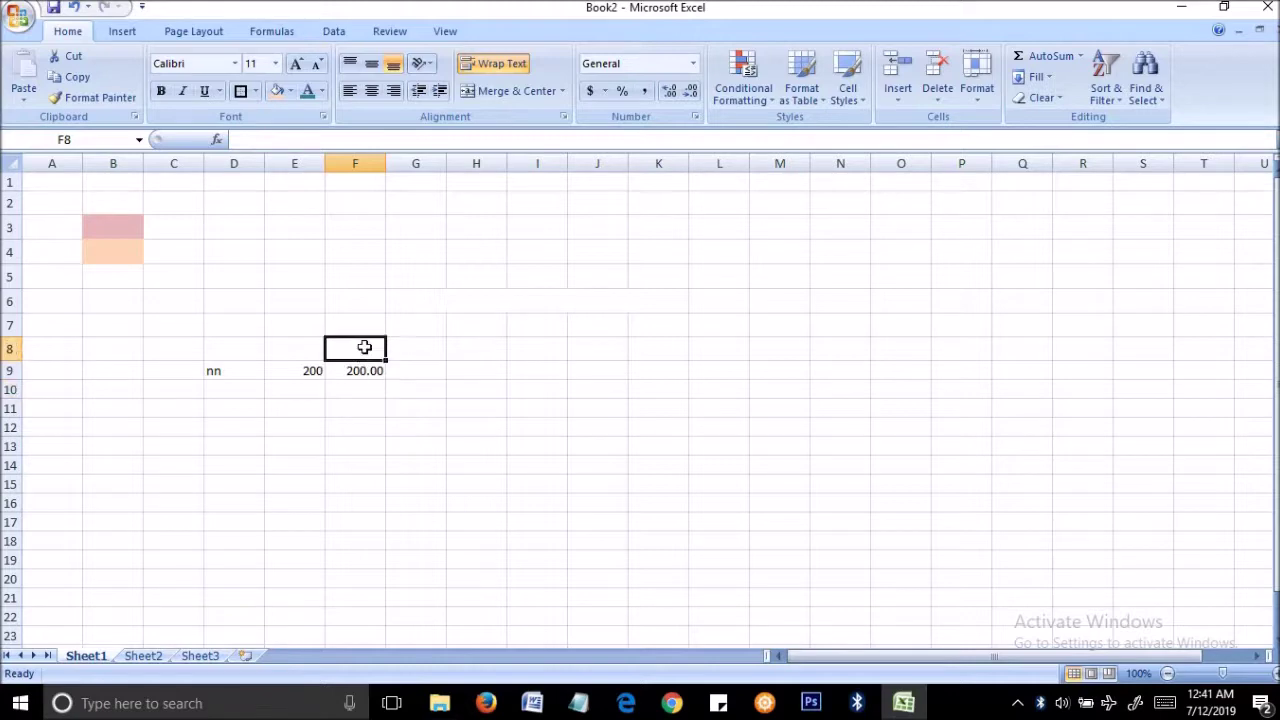
{"action": "left_click", "coordinate": [692, 63]}
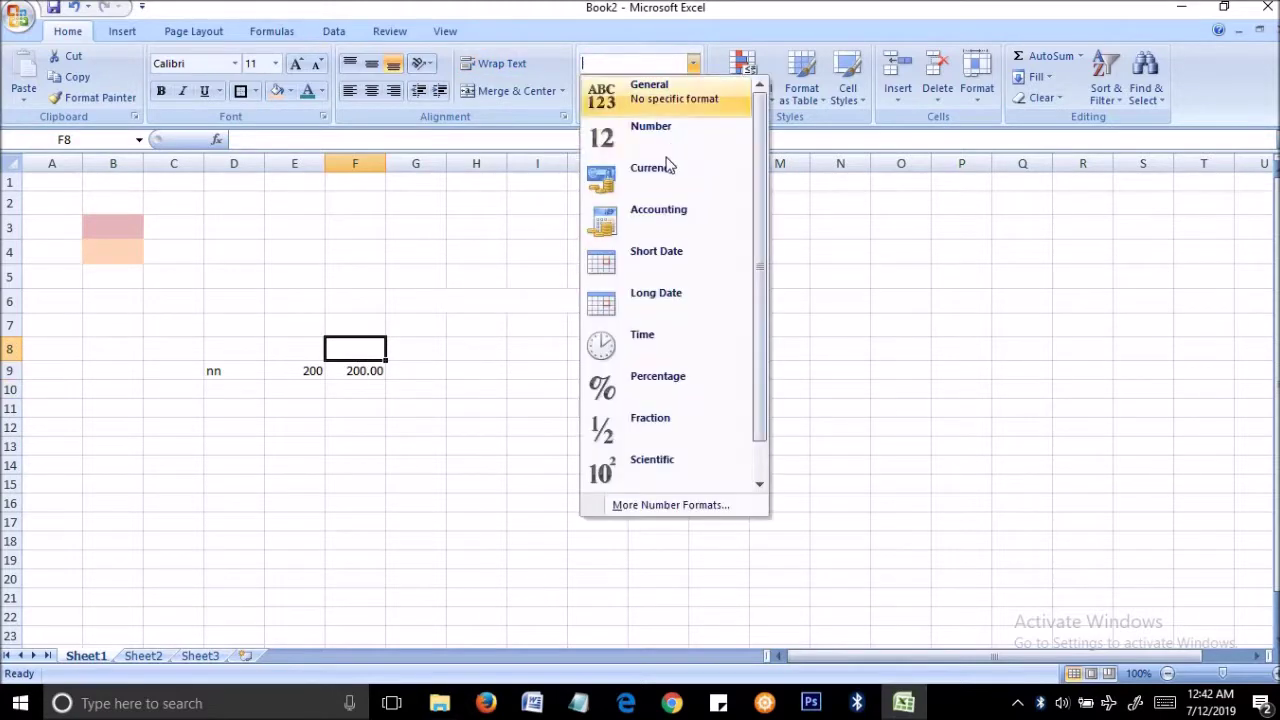
{"action": "left_click", "coordinate": [658, 135]}
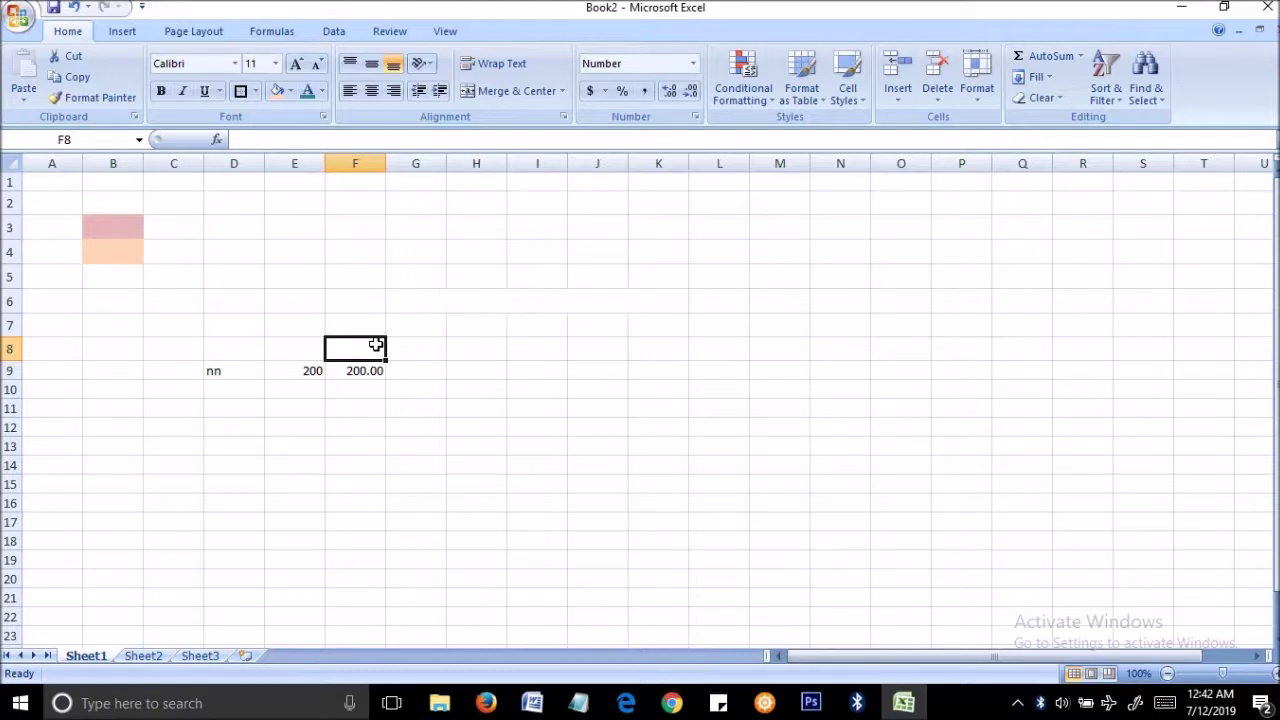
{"action": "type", "text": "30"}
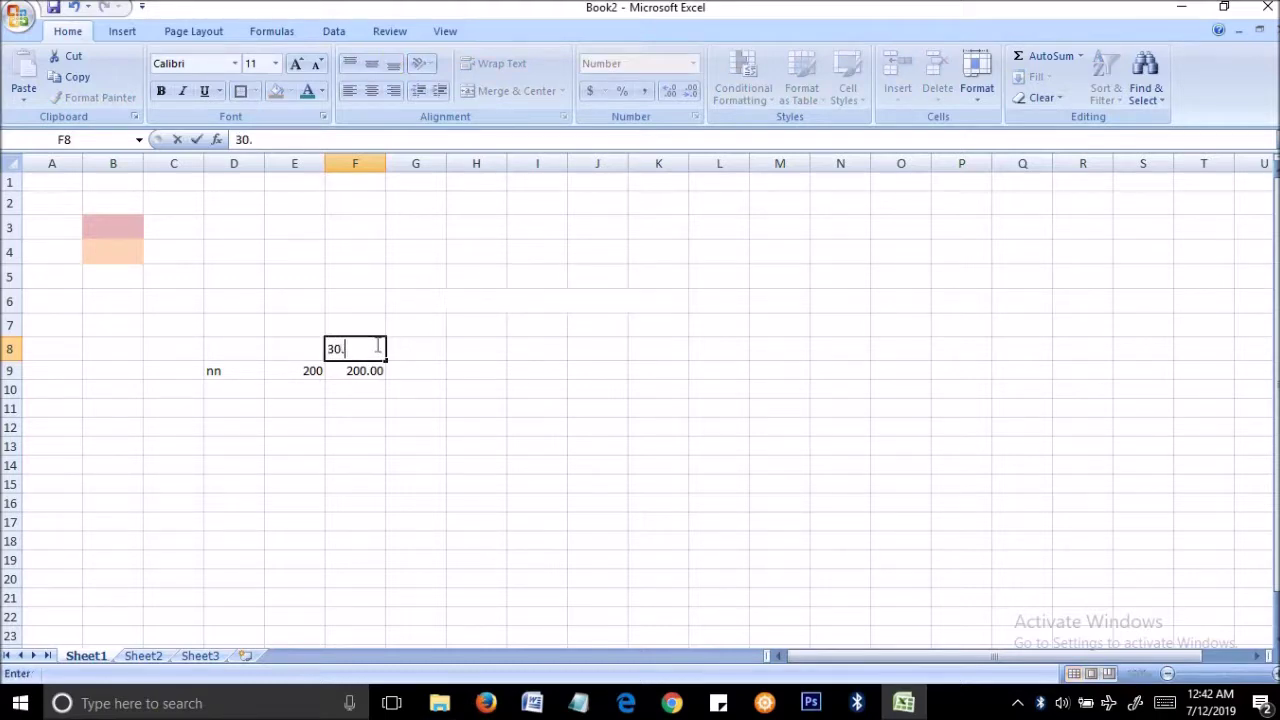
{"action": "left_click", "coordinate": [348, 407]}
{"action": "left_click", "coordinate": [376, 347]}
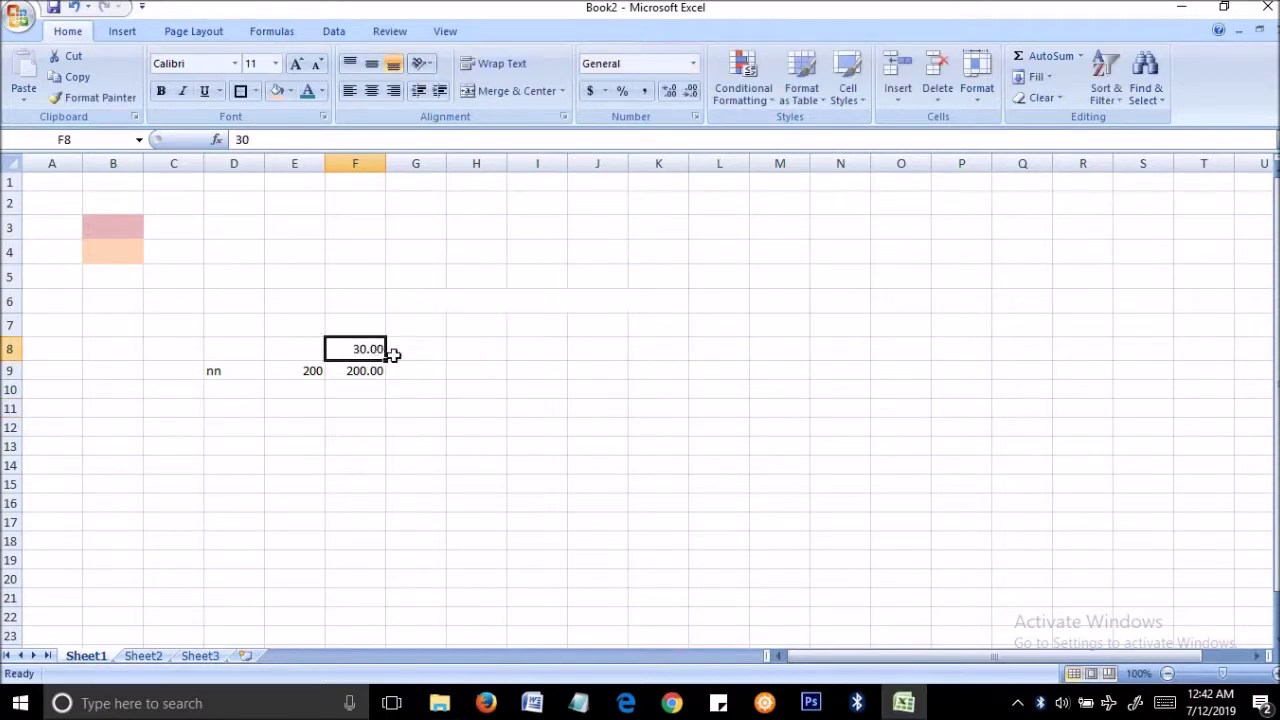
Step: Enter a plain 30 in cell F10
{"action": "left_click", "coordinate": [393, 369]}
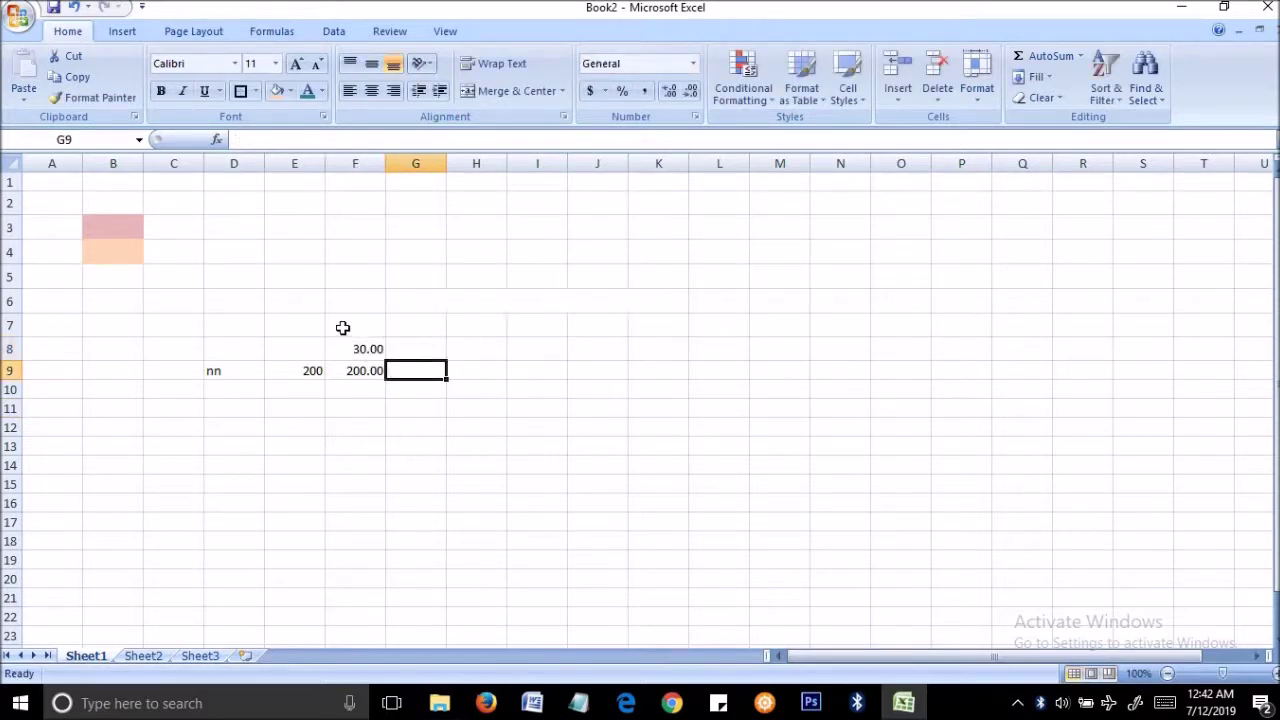
{"action": "left_click", "coordinate": [342, 328]}
{"action": "left_click", "coordinate": [692, 63]}
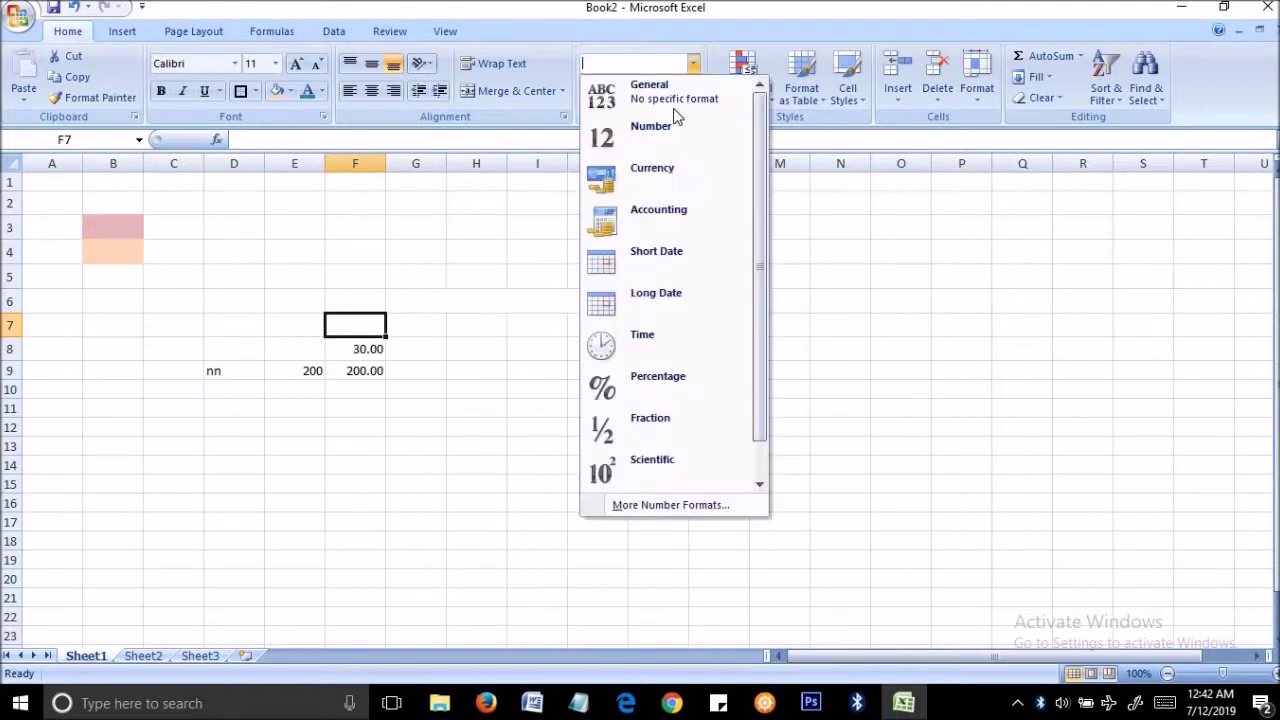
{"action": "left_click", "coordinate": [497, 406]}
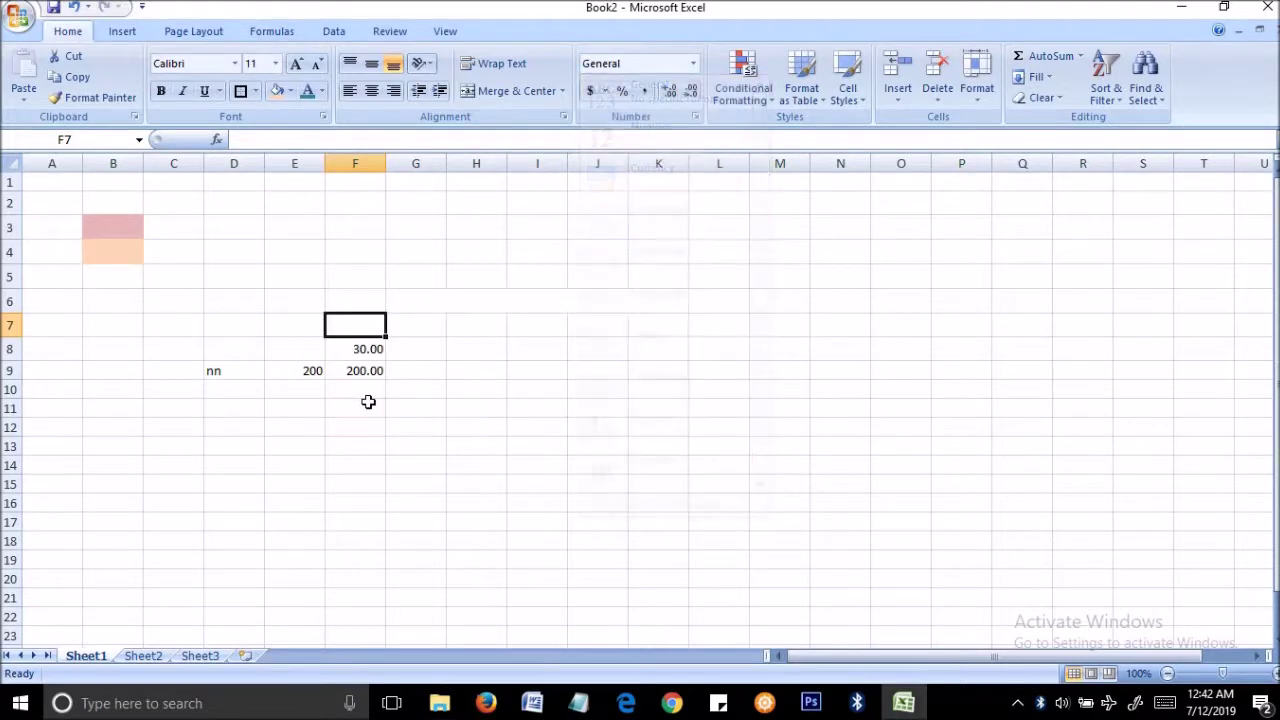
{"action": "left_click", "coordinate": [362, 402]}
{"action": "left_click", "coordinate": [358, 392]}
{"action": "type", "text": "30"}
{"action": "left_click", "coordinate": [491, 372]}
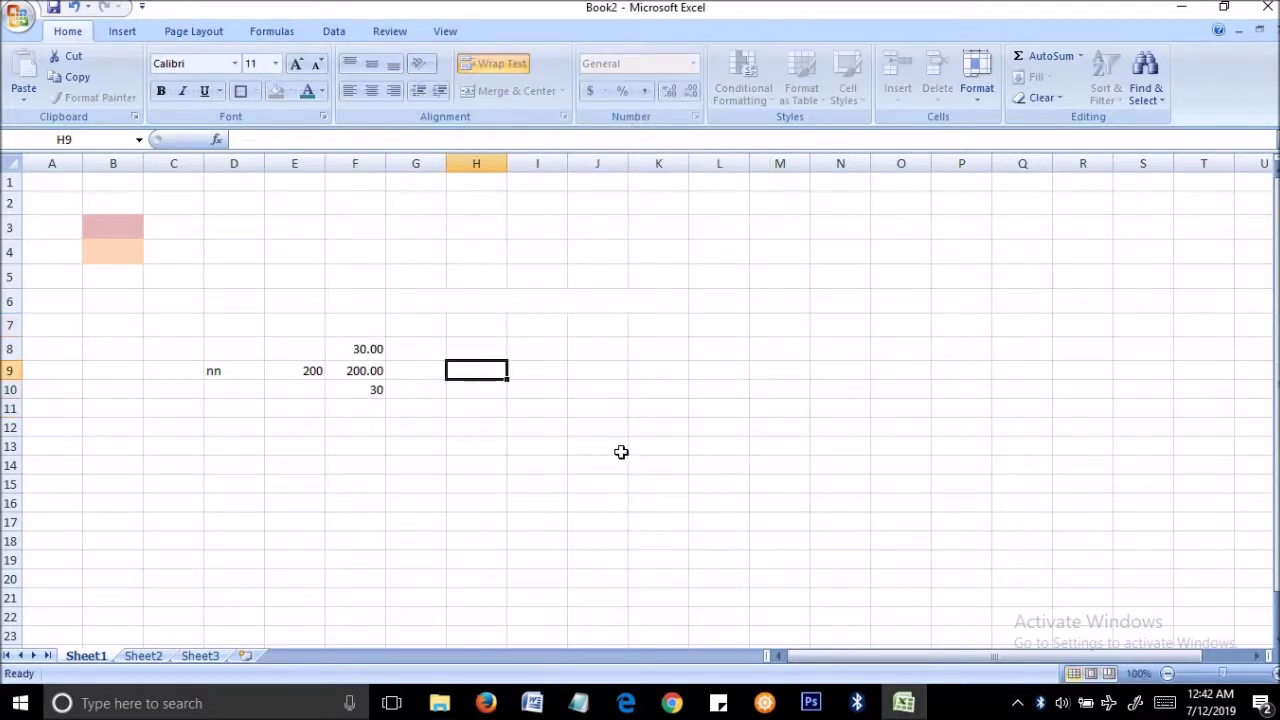
{"action": "left_click", "coordinate": [378, 408]}
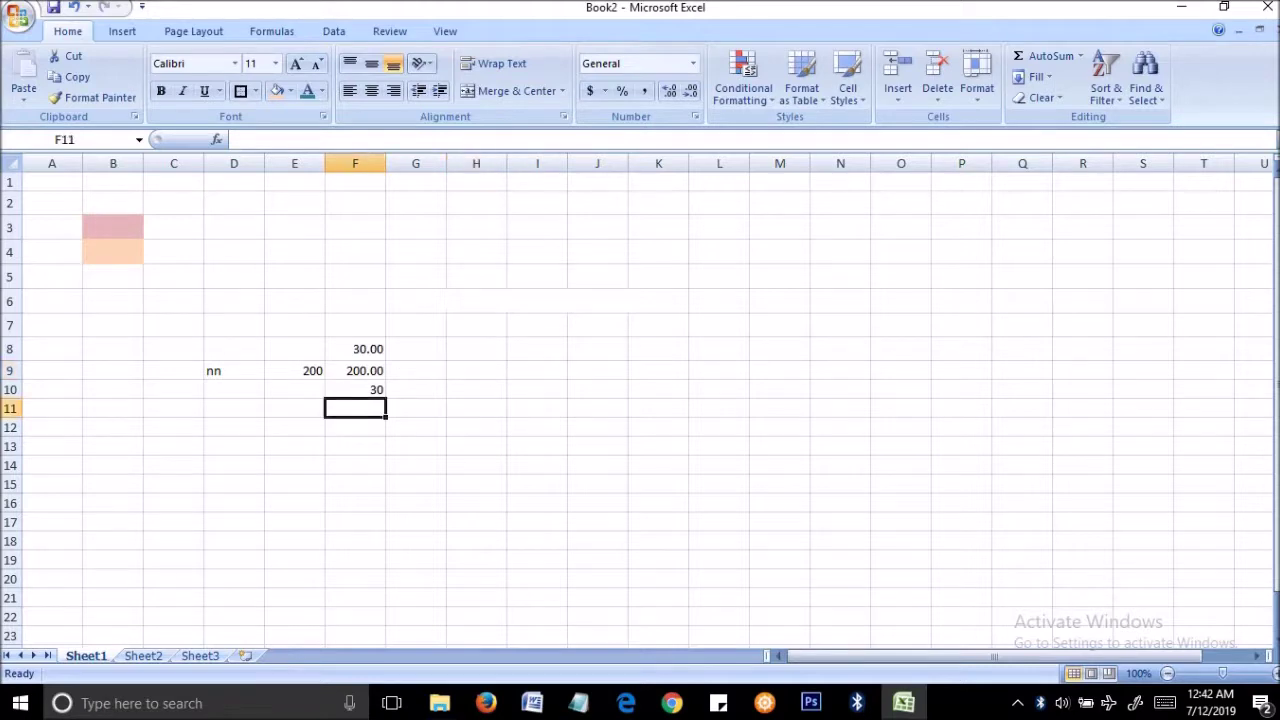
Step: Enter 200 in F11 and format it as Currency
{"action": "left_click", "coordinate": [692, 63]}
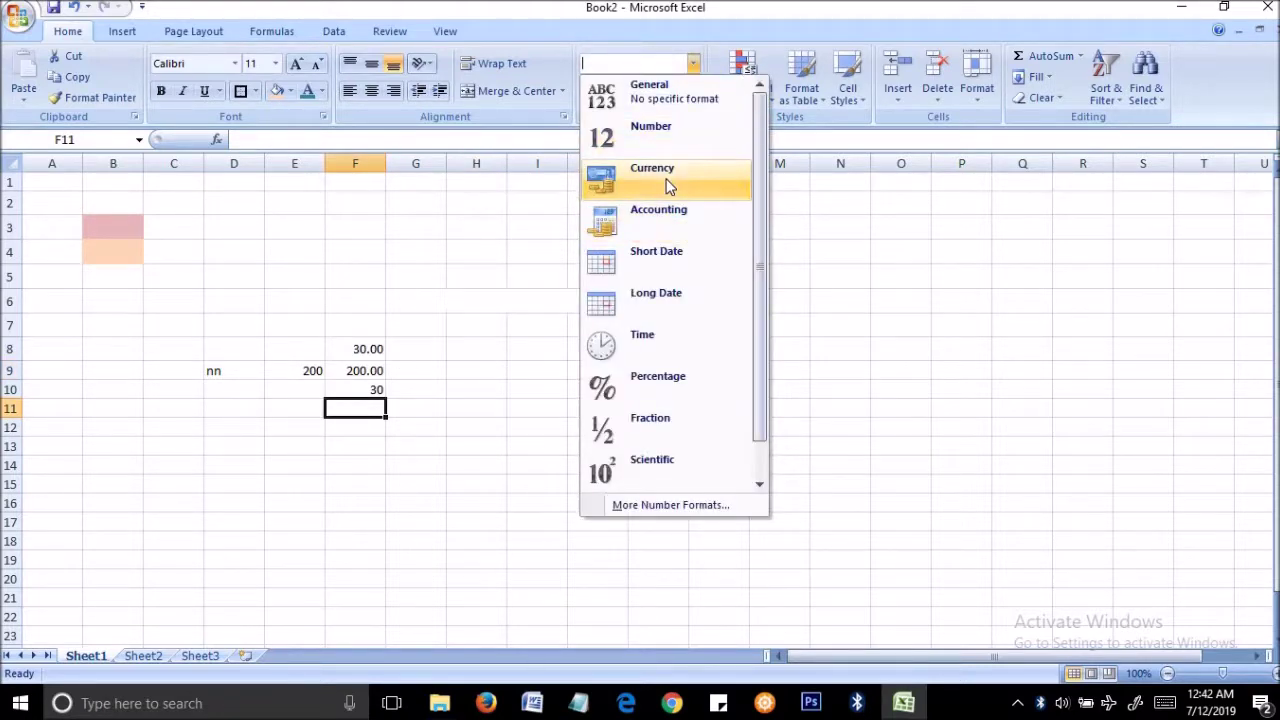
{"action": "left_click", "coordinate": [351, 408]}
{"action": "type", "text": "200"}
{"action": "left_click", "coordinate": [414, 424]}
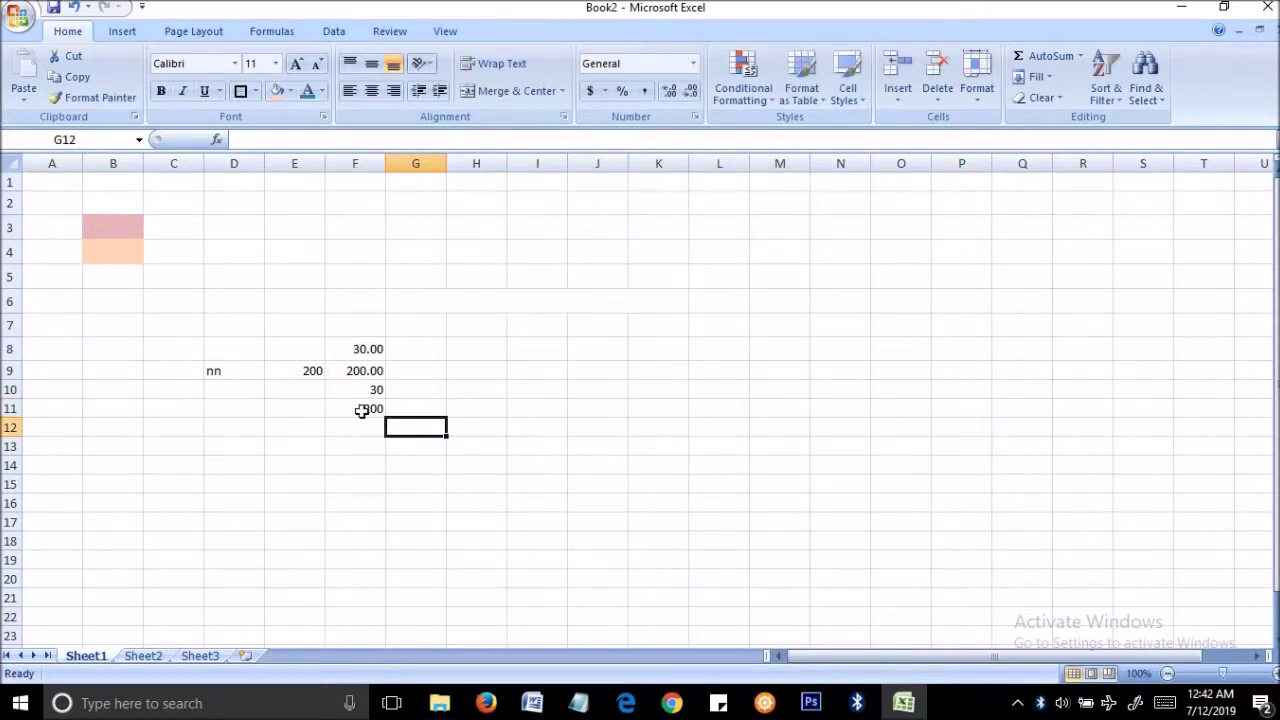
{"action": "left_click", "coordinate": [358, 408]}
{"action": "left_click", "coordinate": [691, 68]}
{"action": "left_click", "coordinate": [665, 178]}
Step: Format F12 as Accounting and enter 200 so it shows $ 200.00
{"action": "left_click", "coordinate": [360, 425]}
{"action": "left_click", "coordinate": [350, 409]}
{"action": "left_click", "coordinate": [354, 424]}
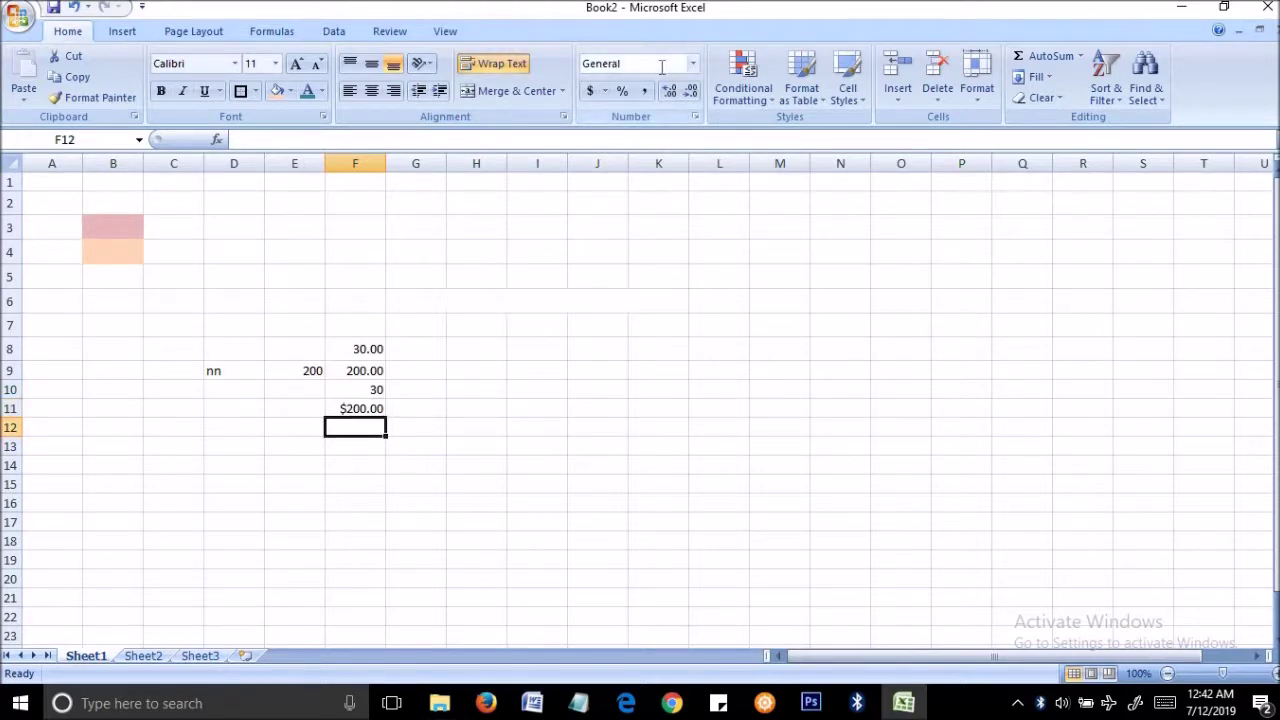
{"action": "left_click", "coordinate": [692, 64]}
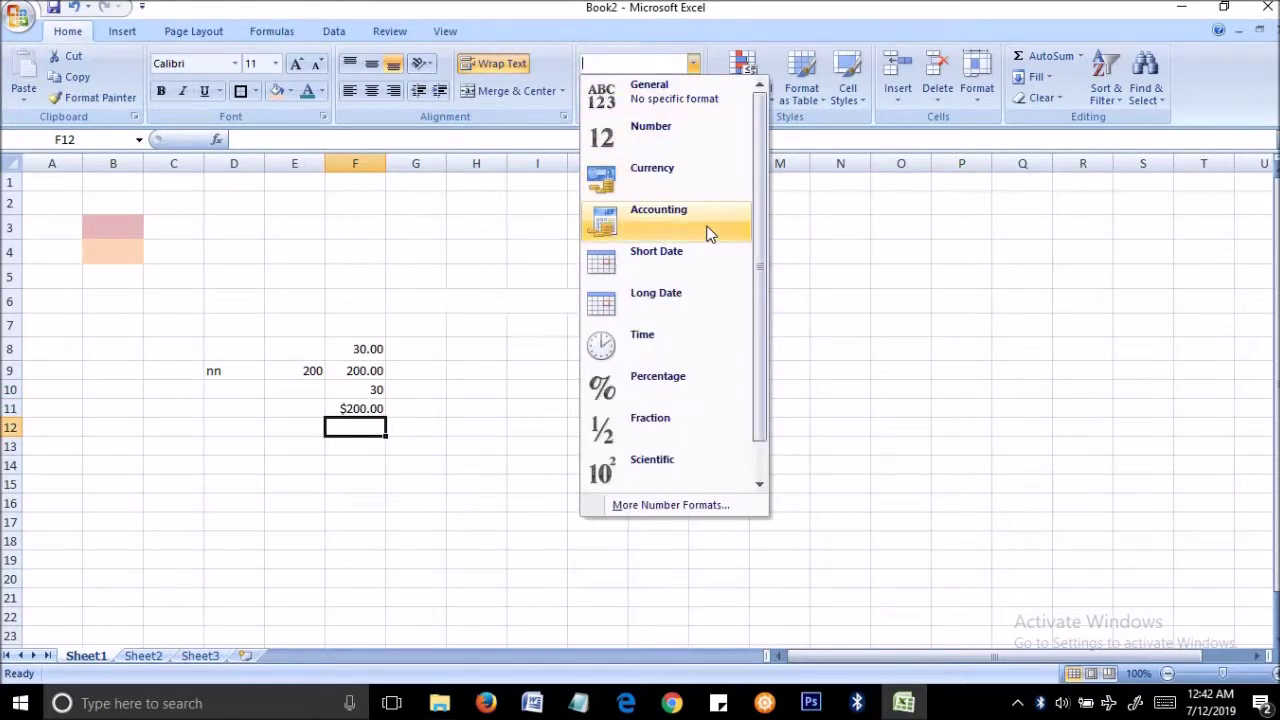
{"action": "left_click", "coordinate": [706, 226]}
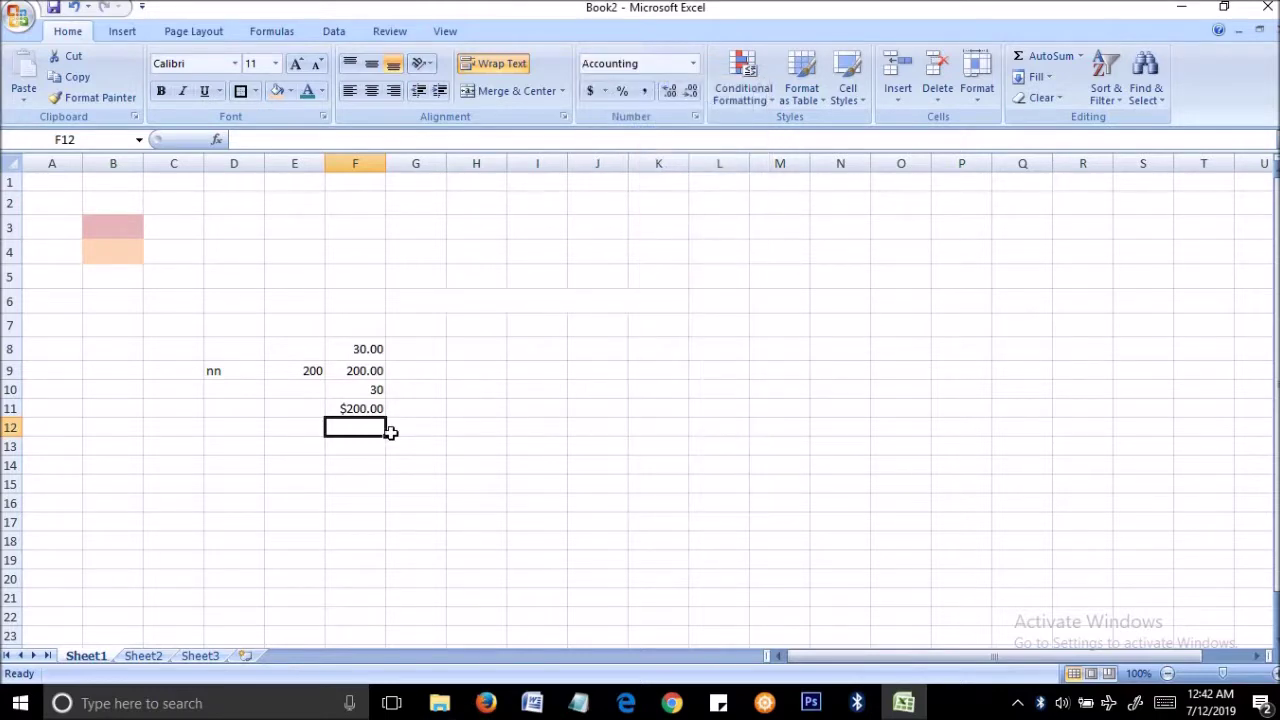
{"action": "type", "text": "200.0"}
{"action": "left_click", "coordinate": [437, 442]}
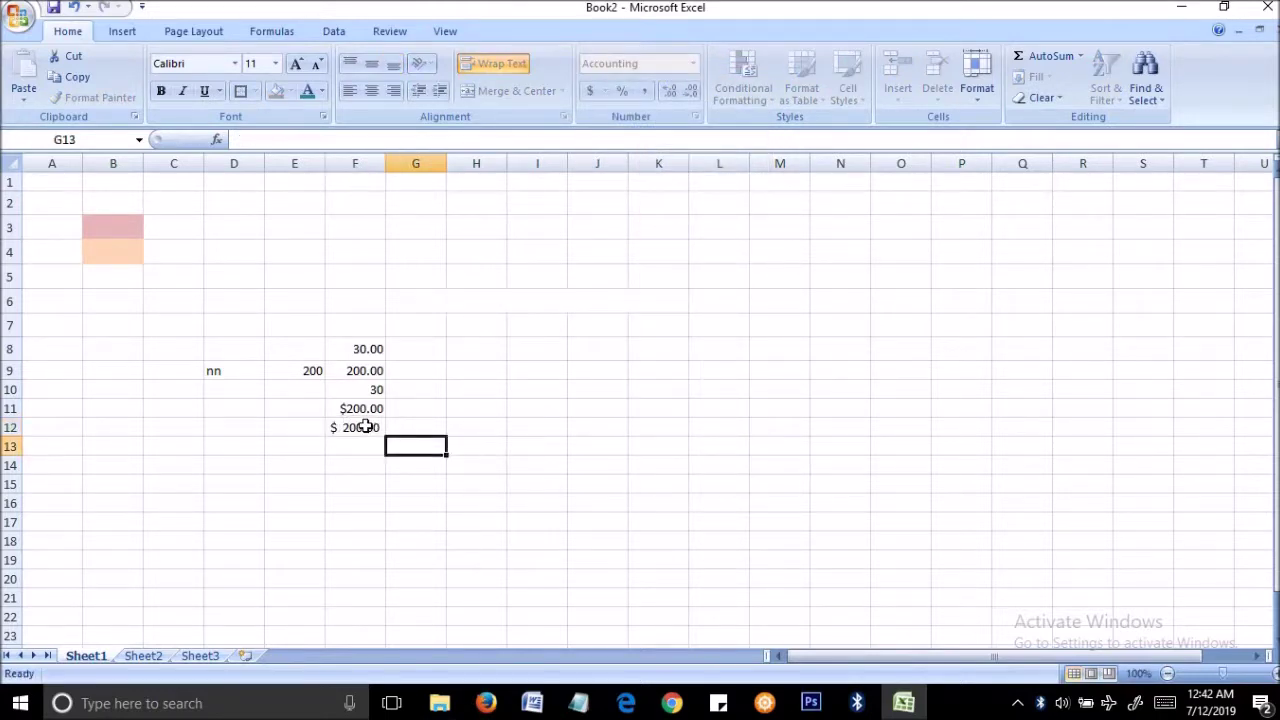
{"action": "left_click", "coordinate": [366, 423]}
Step: Enter 200.00 in F13, leaving it in General format
{"action": "left_click", "coordinate": [378, 447]}
{"action": "type", "text": "200.00"}
{"action": "left_click", "coordinate": [452, 463]}
{"action": "left_click", "coordinate": [361, 448]}
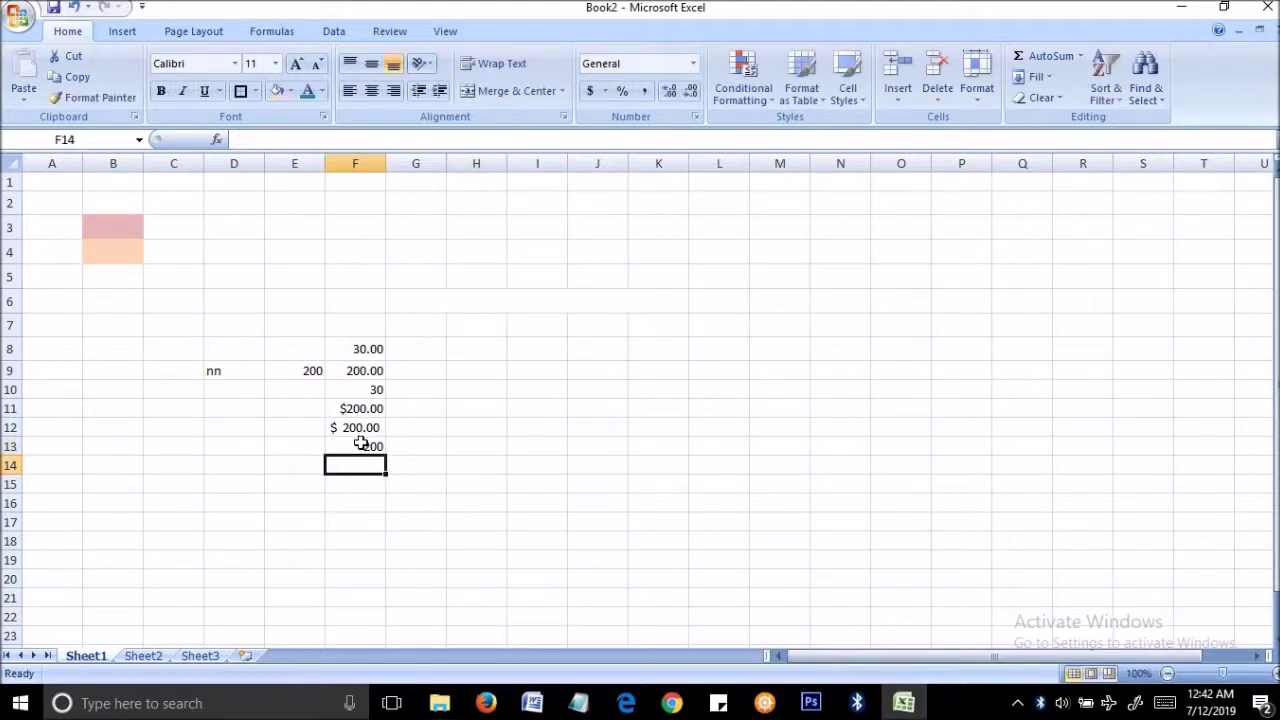
{"action": "key", "text": "Up"}
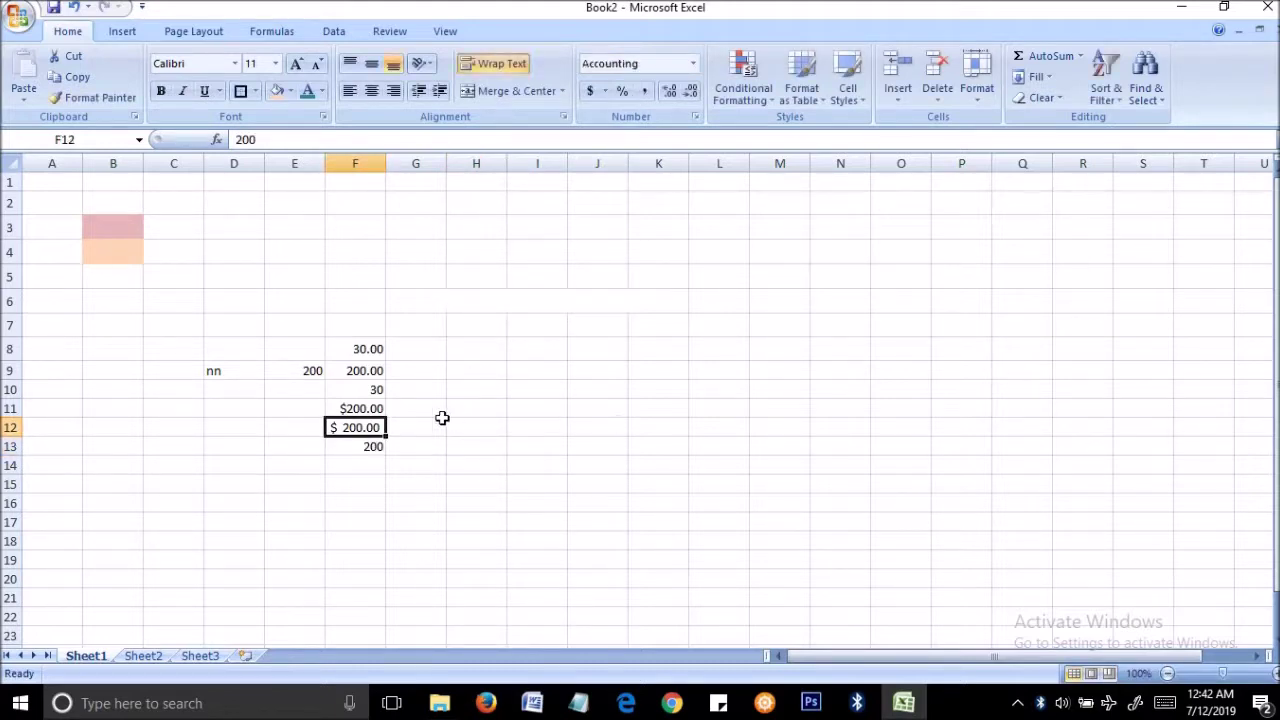
{"action": "left_click", "coordinate": [429, 462]}
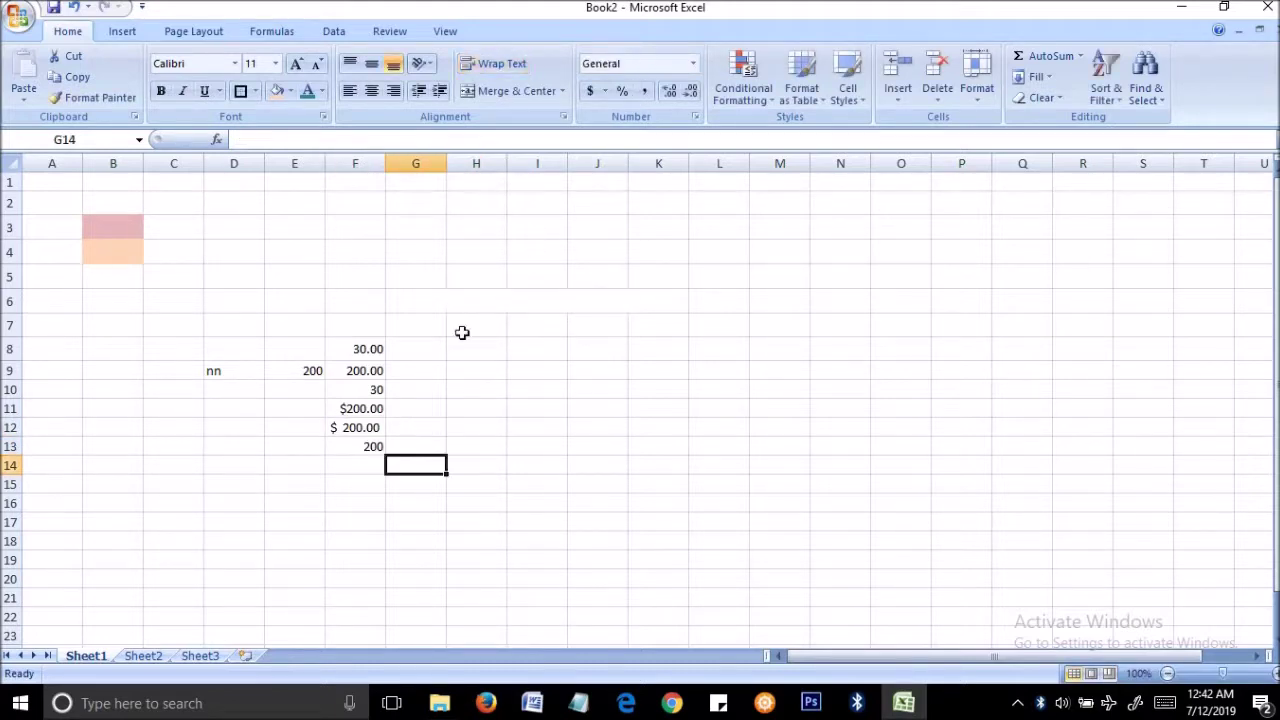
{"action": "left_click", "coordinate": [367, 405]}
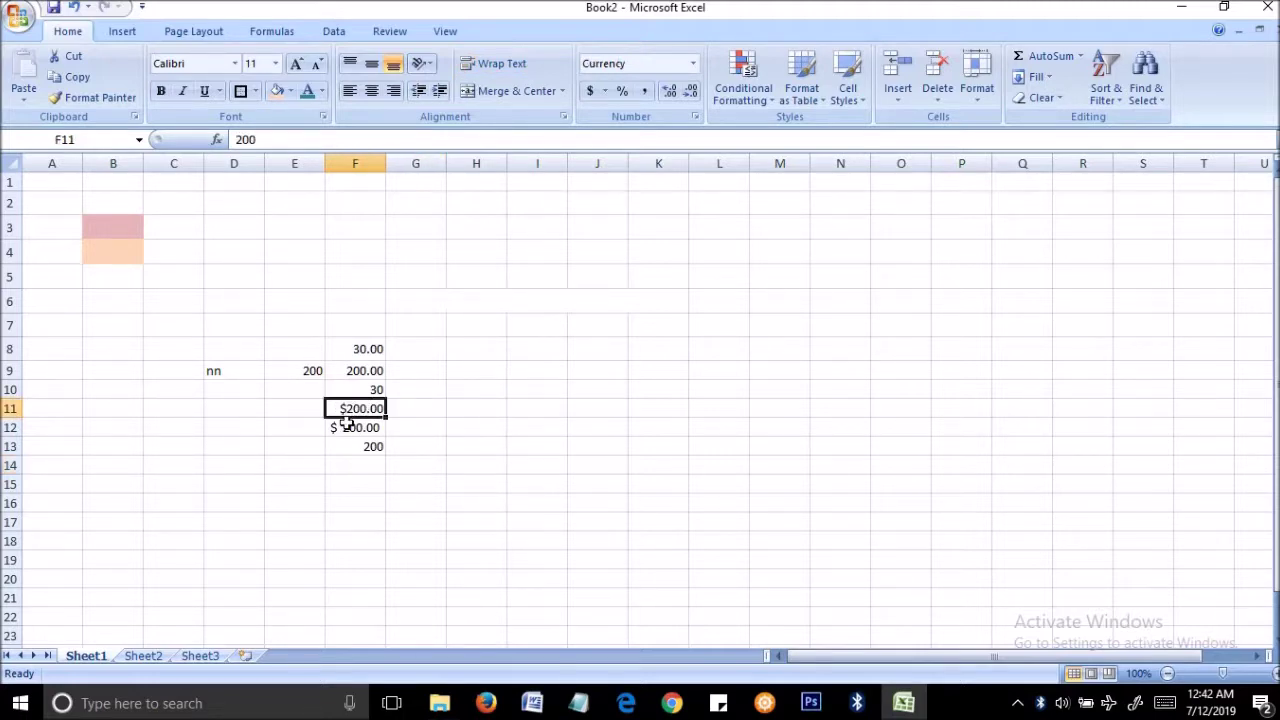
{"action": "left_click", "coordinate": [347, 426]}
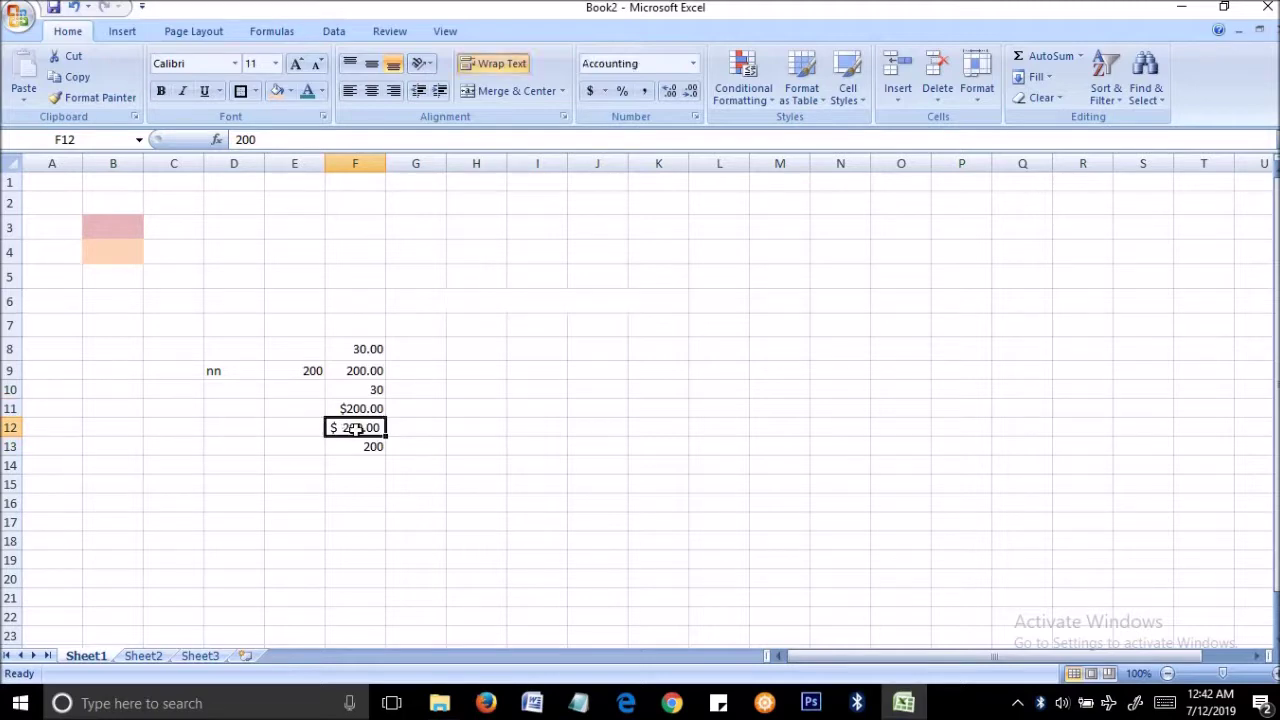
{"action": "left_click", "coordinate": [597, 385]}
{"action": "left_click", "coordinate": [373, 446]}
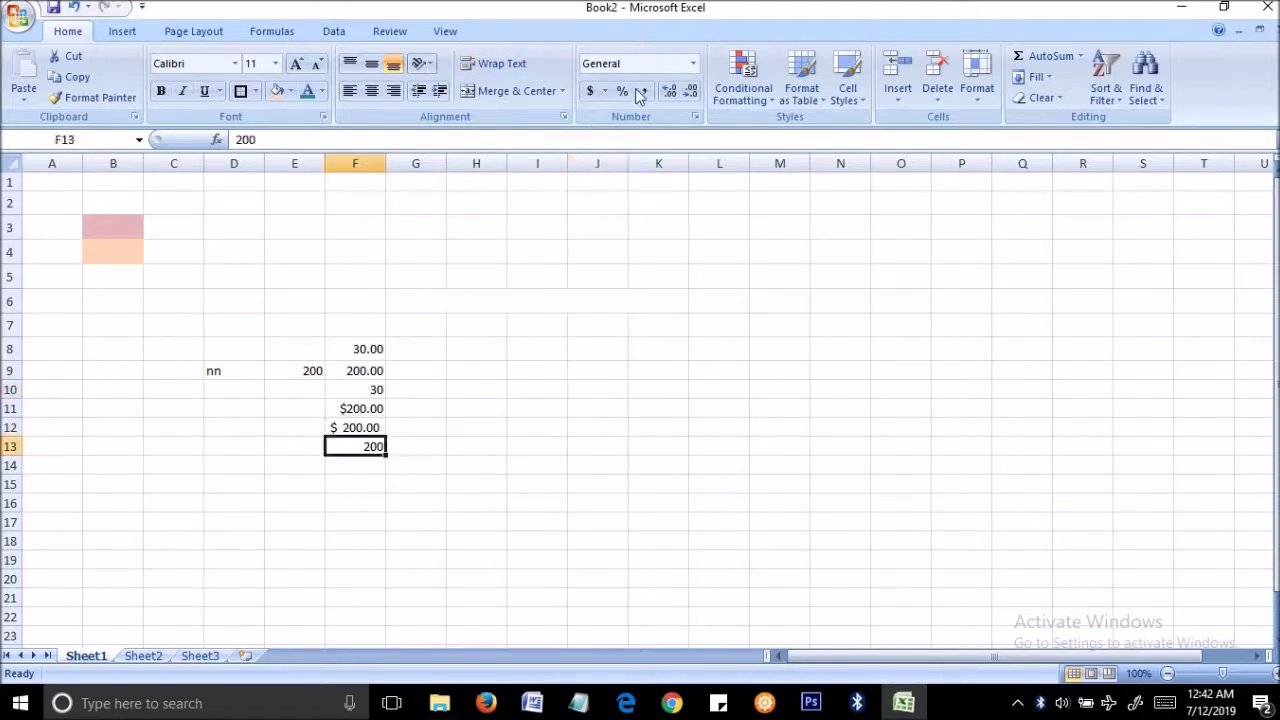
{"action": "left_click", "coordinate": [693, 62]}
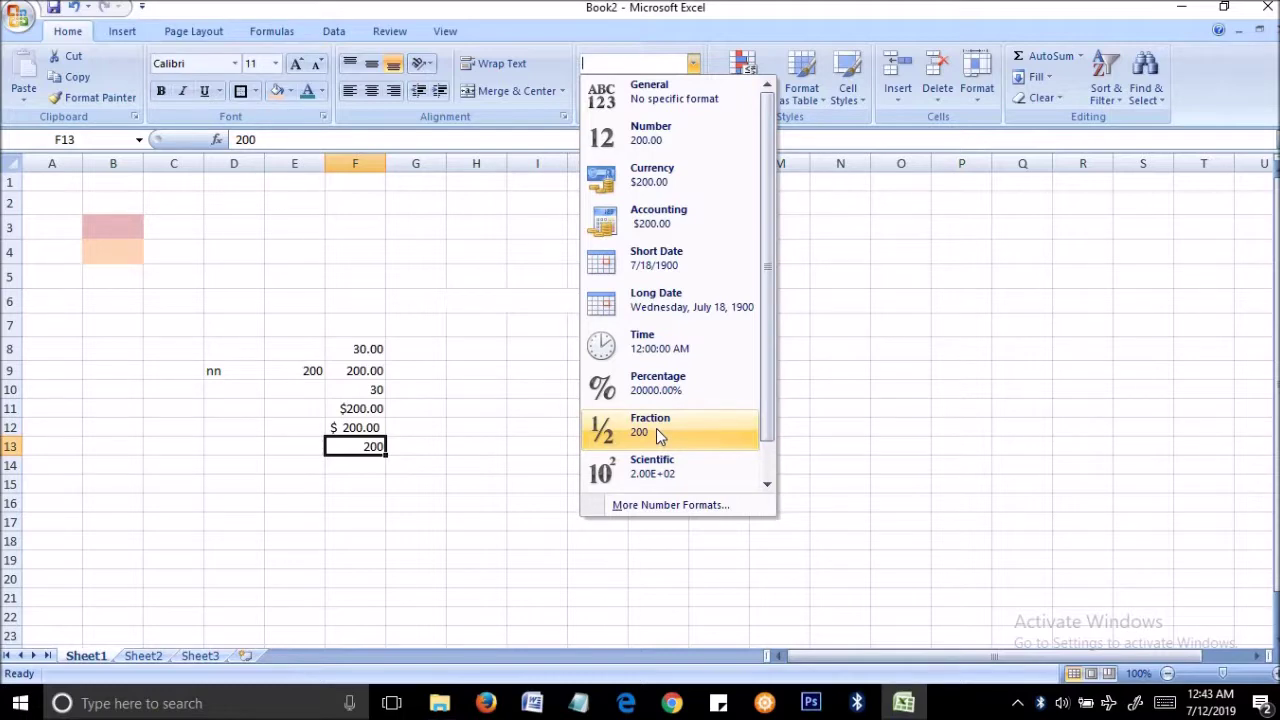
{"action": "left_click", "coordinate": [451, 480]}
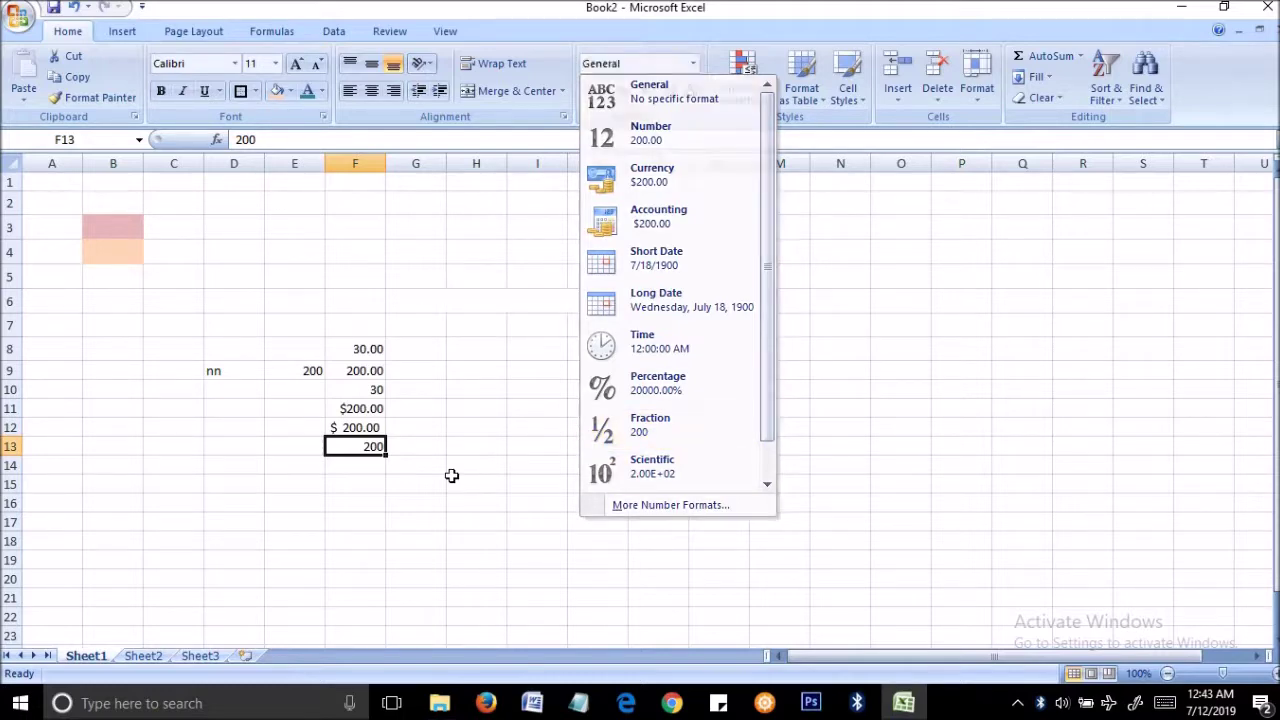
{"action": "left_click", "coordinate": [411, 457]}
{"action": "left_click_drag", "start_coordinate": [220, 317], "coordinate": [415, 520]}
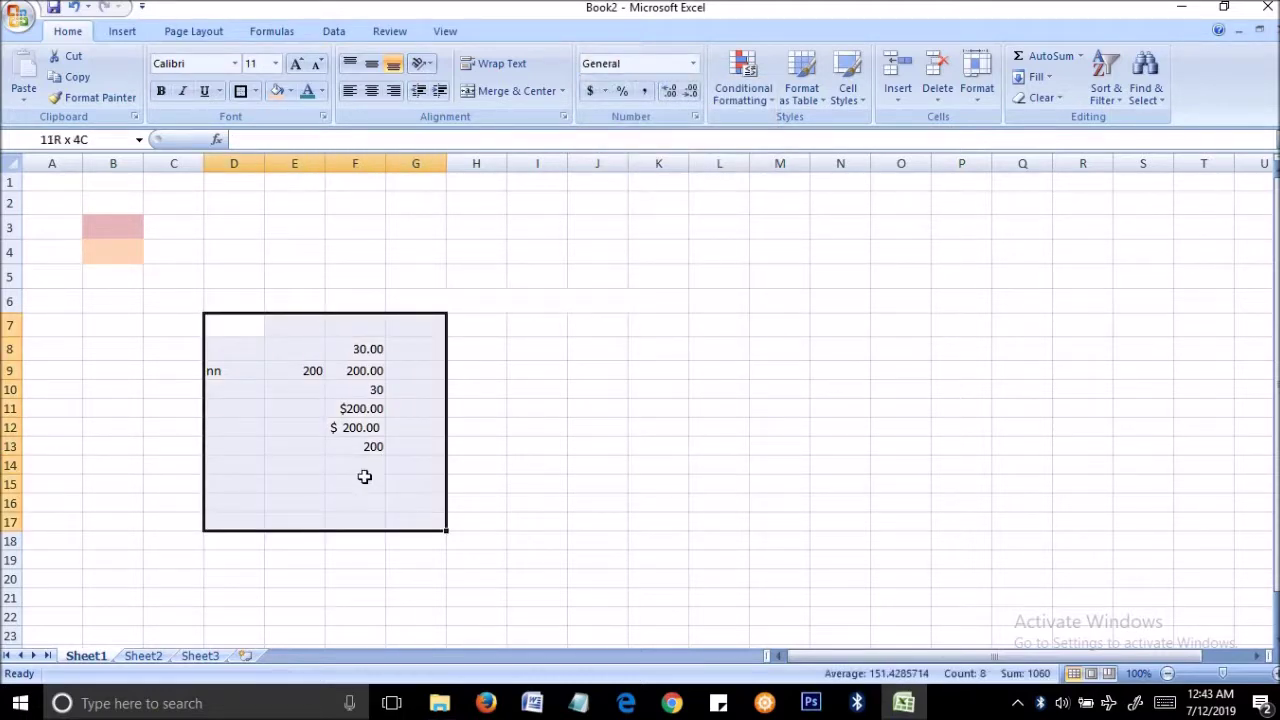
Step: Delete the old sample values and enter 20 in K11
{"action": "key", "text": "Delete"}
{"action": "left_click", "coordinate": [510, 387]}
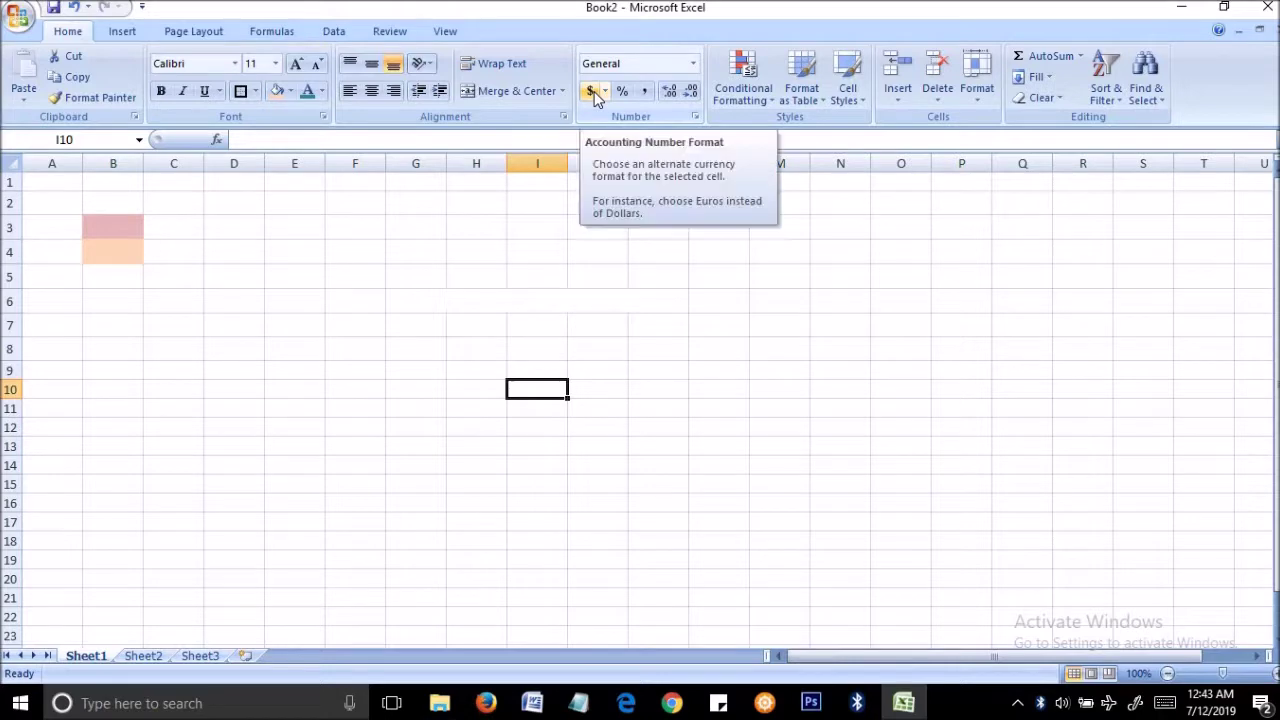
{"action": "left_click", "coordinate": [661, 413]}
{"action": "type", "text": "20"}
{"action": "left_click", "coordinate": [677, 447]}
{"action": "left_click", "coordinate": [657, 405]}
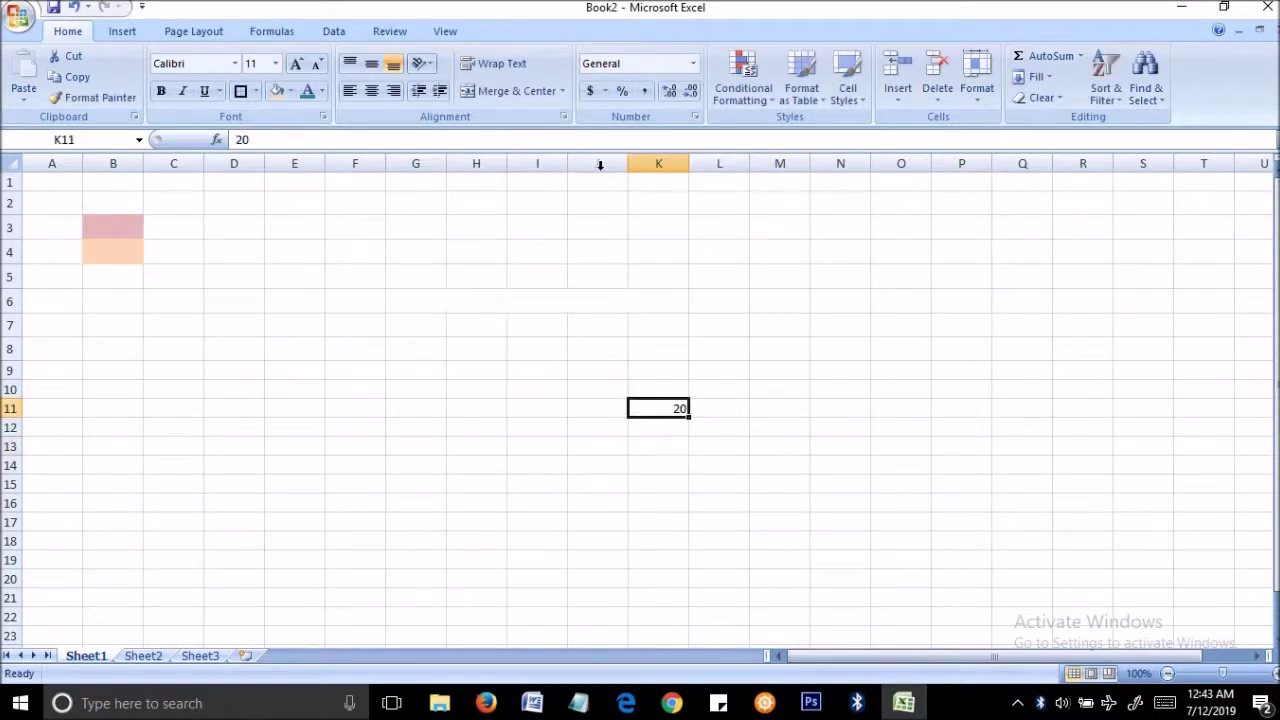
Step: Apply the $ Accounting Number Format to K11 so it shows $ 20.00
{"action": "left_click", "coordinate": [590, 92]}
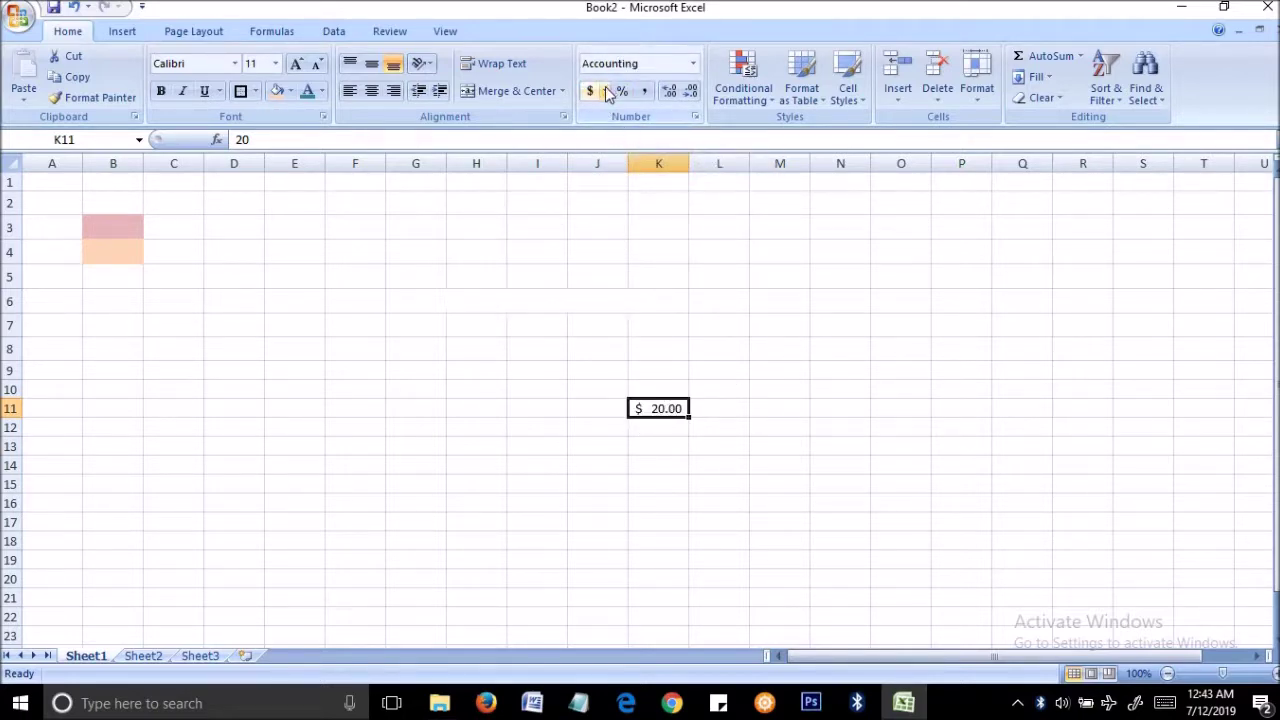
{"action": "left_click", "coordinate": [657, 445]}
{"action": "left_click", "coordinate": [646, 408]}
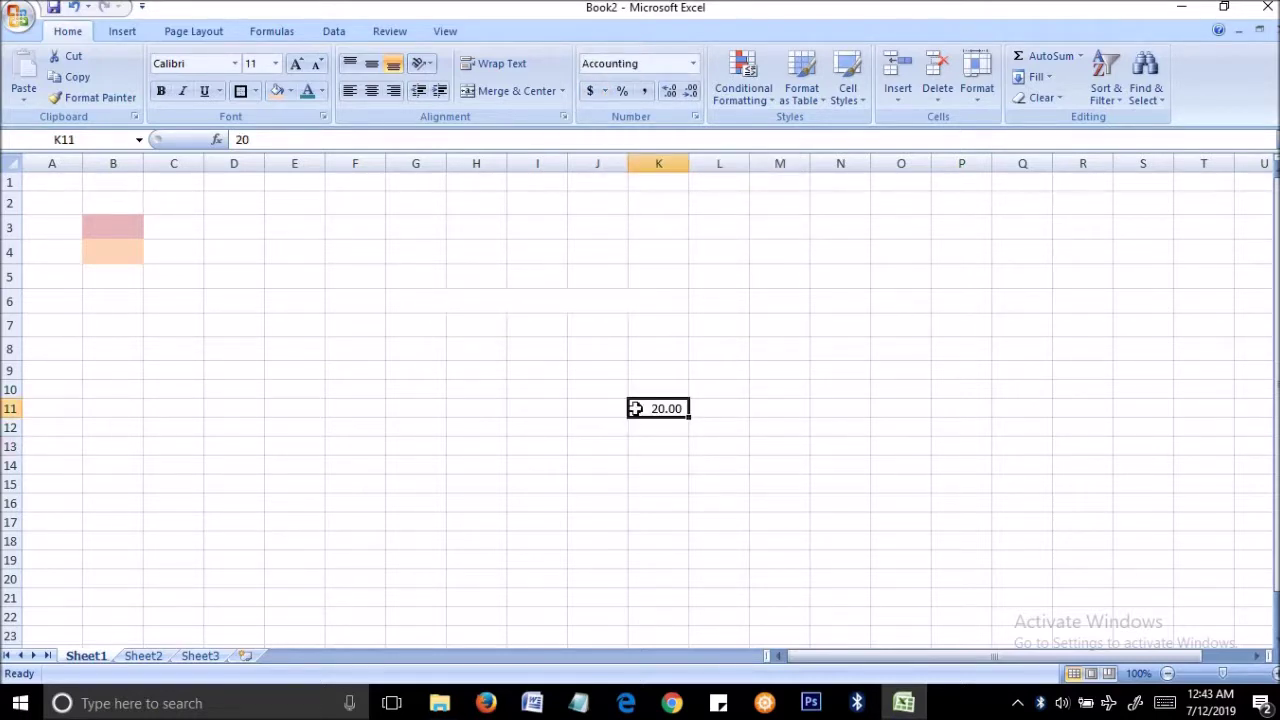
{"action": "left_click", "coordinate": [700, 425]}
{"action": "left_click", "coordinate": [666, 408]}
{"action": "left_click", "coordinate": [605, 92]}
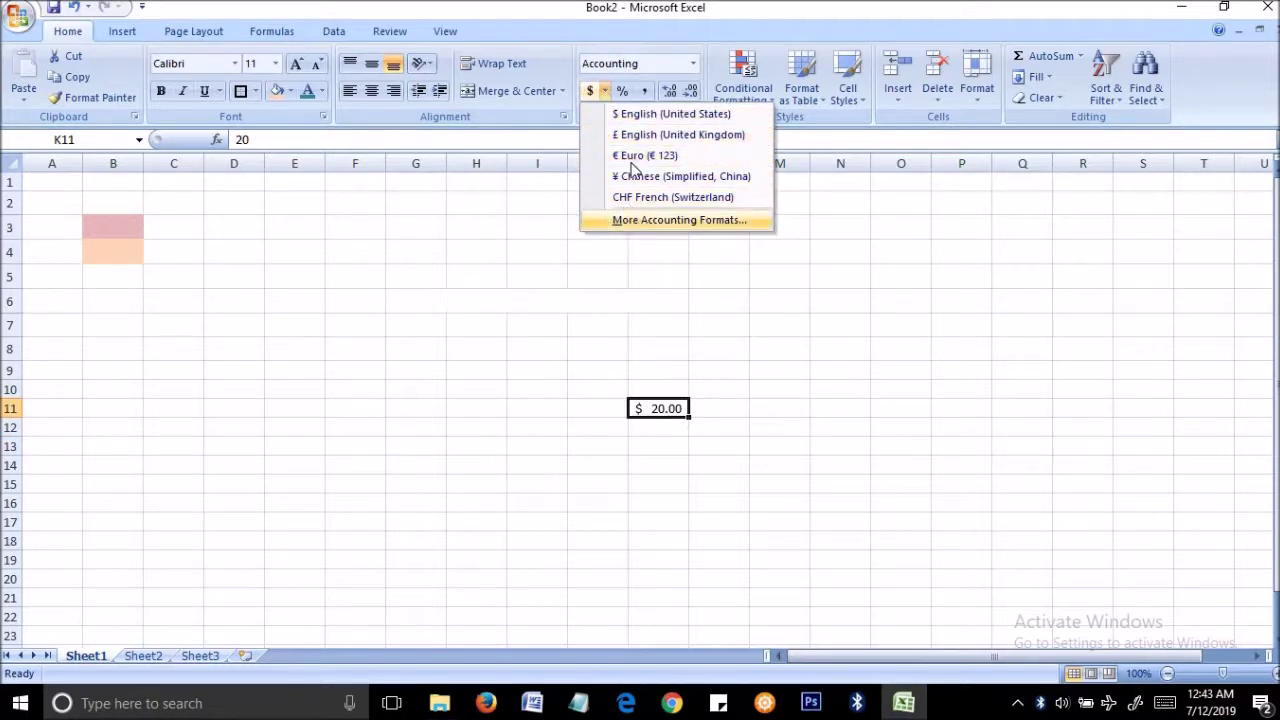
Step: In More Accounting Formats, compare the General, Number, Currency and Accounting categories
{"action": "left_click", "coordinate": [643, 219]}
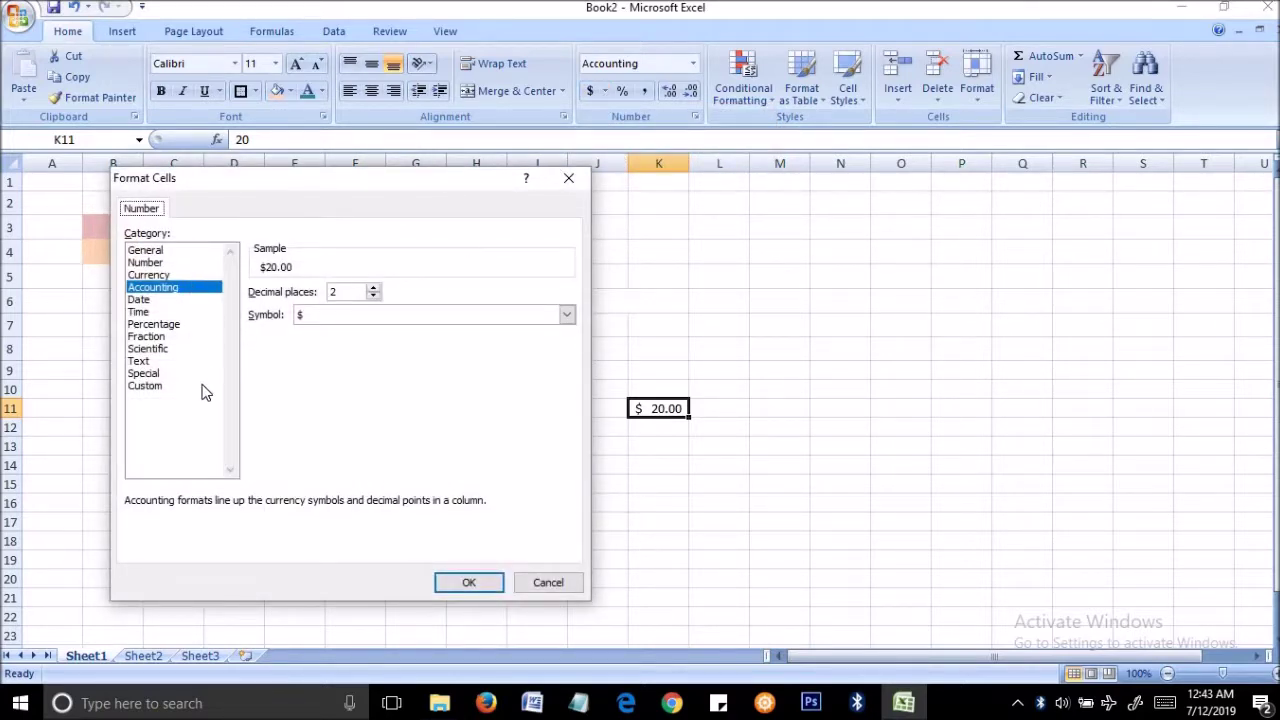
{"action": "left_click", "coordinate": [336, 317]}
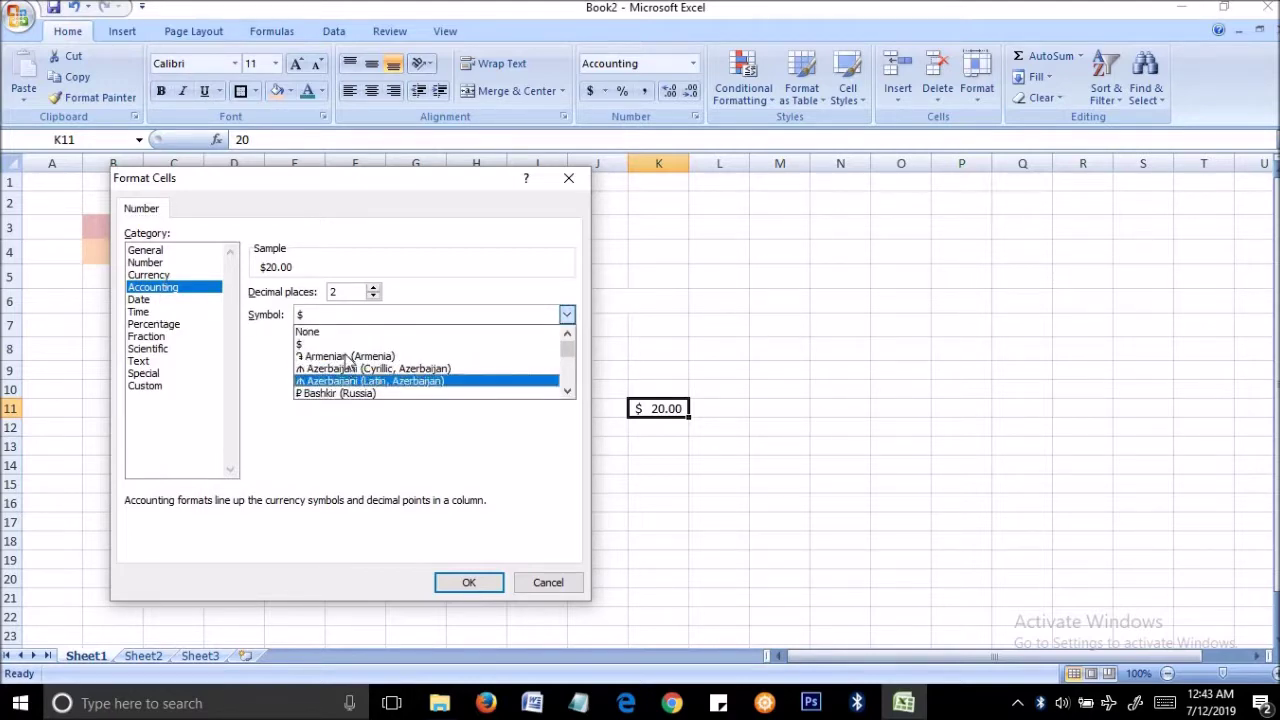
{"action": "left_click", "coordinate": [336, 316]}
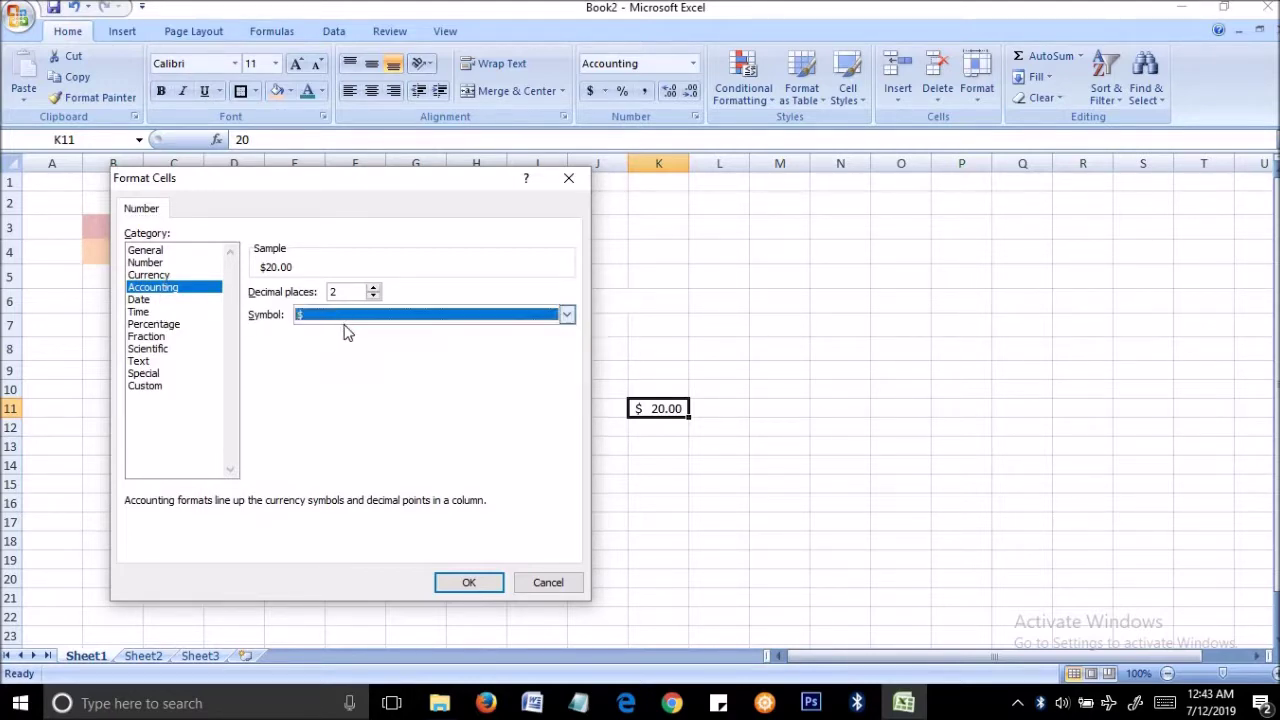
{"action": "left_click", "coordinate": [164, 252]}
{"action": "left_click", "coordinate": [166, 263]}
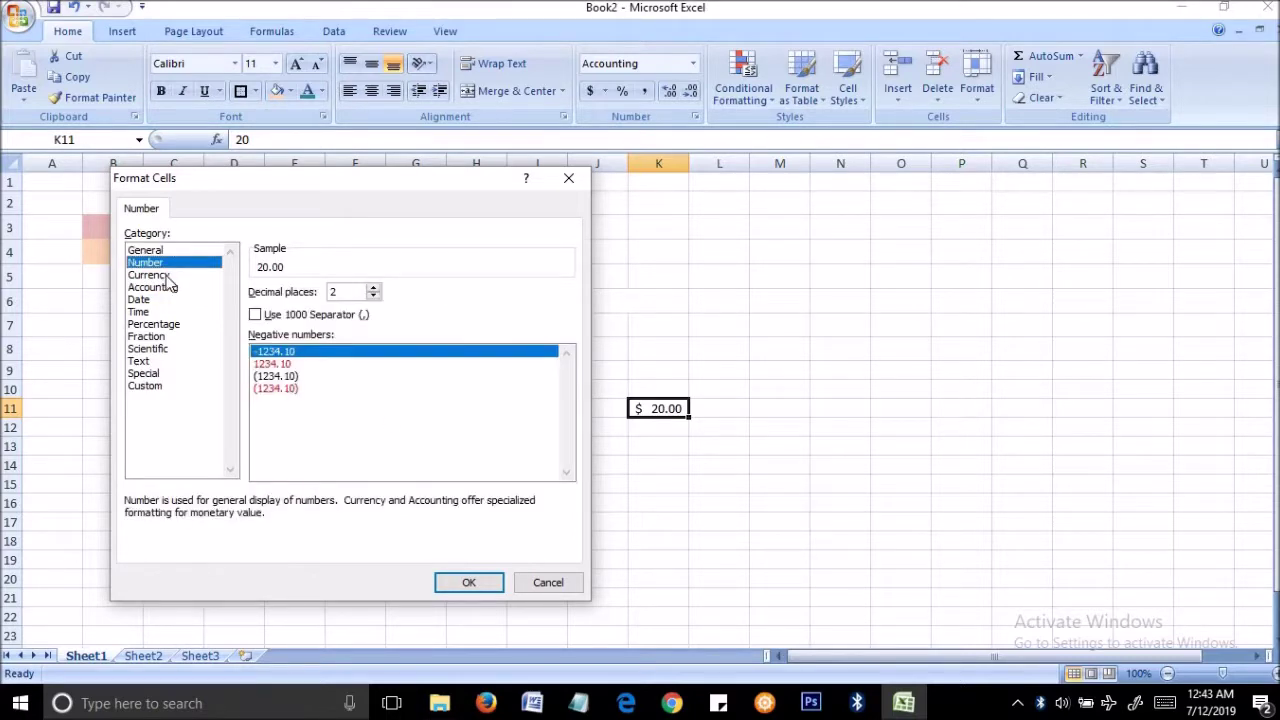
{"action": "left_click", "coordinate": [168, 276]}
{"action": "left_click", "coordinate": [170, 287]}
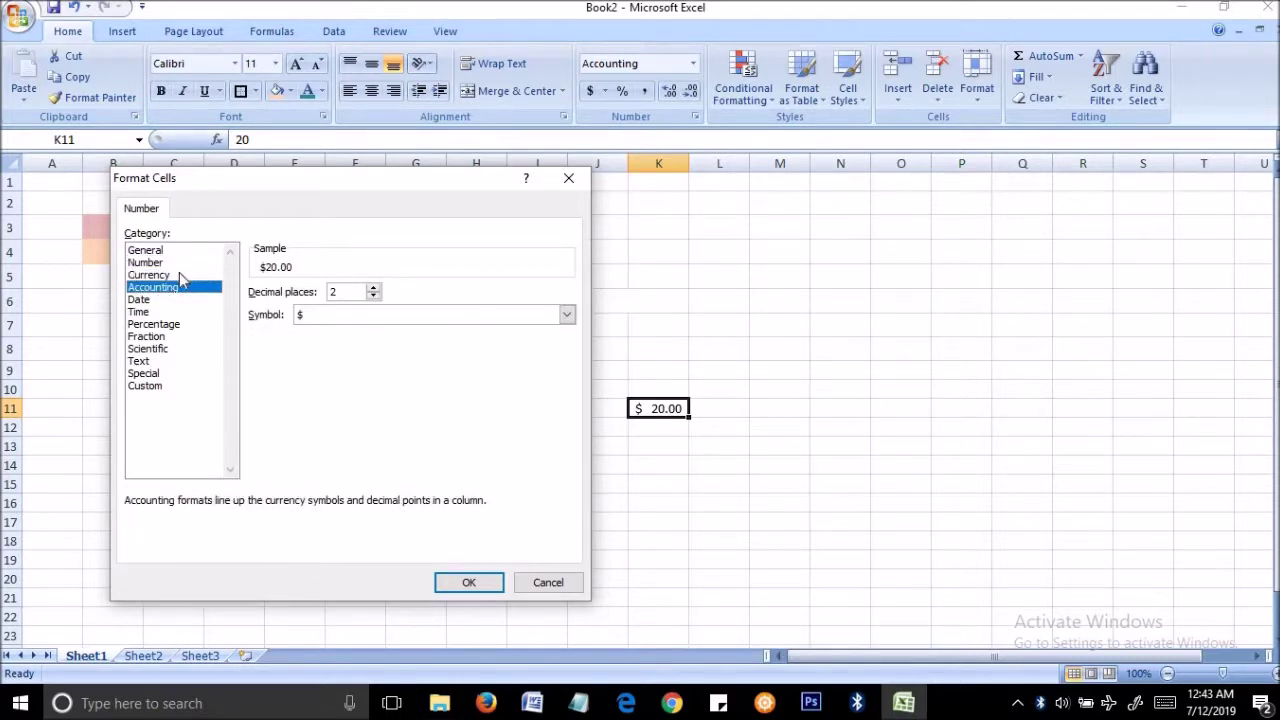
{"action": "left_click", "coordinate": [179, 274]}
{"action": "left_click", "coordinate": [182, 288]}
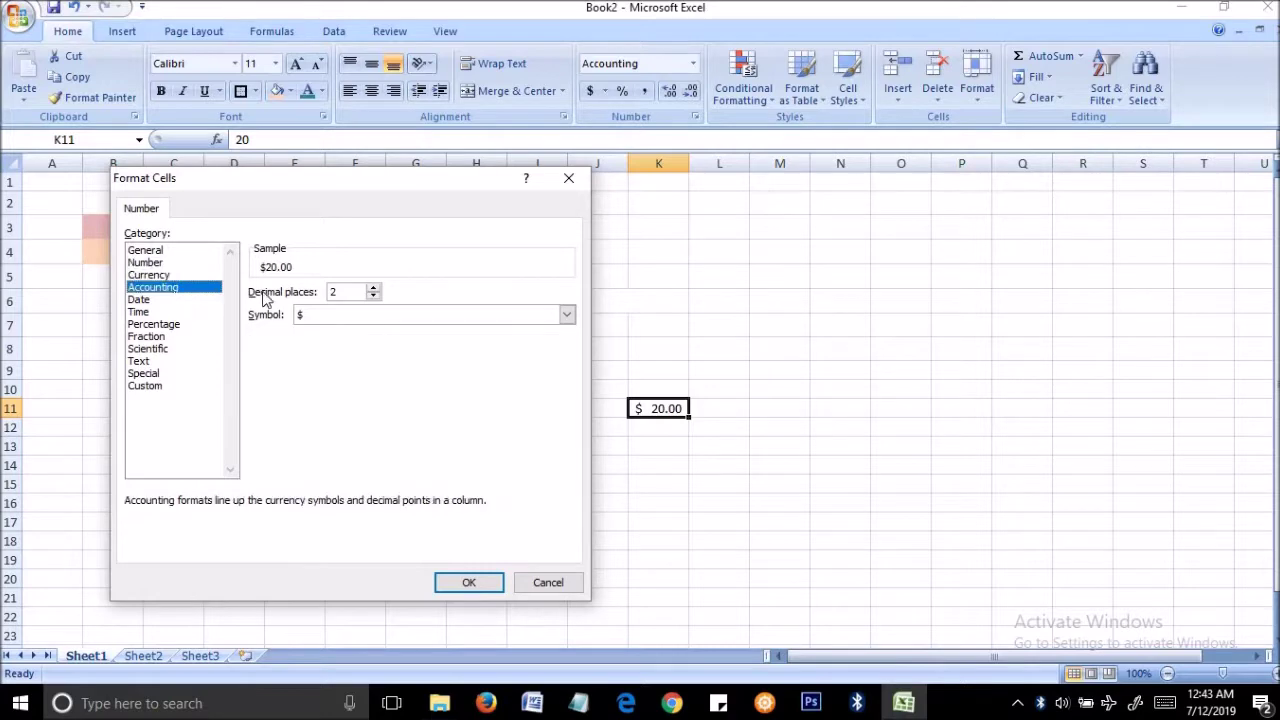
Step: Choose the ₹ English (India) accounting symbol and confirm the format
{"action": "left_click", "coordinate": [358, 318]}
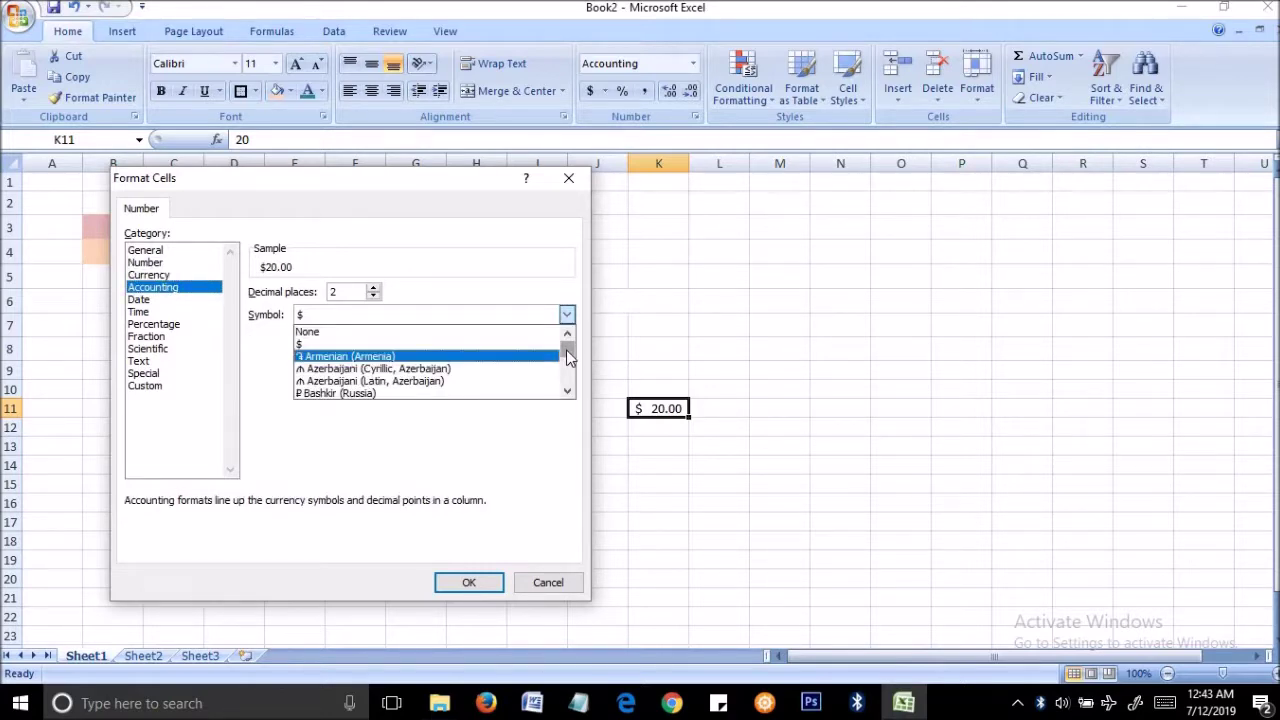
{"action": "scroll", "coordinate": [566, 383], "scroll_direction": "down", "scroll_amount": 3}
{"action": "scroll", "coordinate": [566, 383], "scroll_direction": "down", "scroll_amount": 3}
{"action": "scroll", "coordinate": [566, 383], "scroll_direction": "down", "scroll_amount": 5}
{"action": "scroll", "coordinate": [566, 375], "scroll_direction": "up", "scroll_amount": 5}
{"action": "scroll", "coordinate": [567, 370], "scroll_direction": "up", "scroll_amount": 2}
{"action": "left_click_drag", "start_coordinate": [567, 368], "coordinate": [570, 358]}
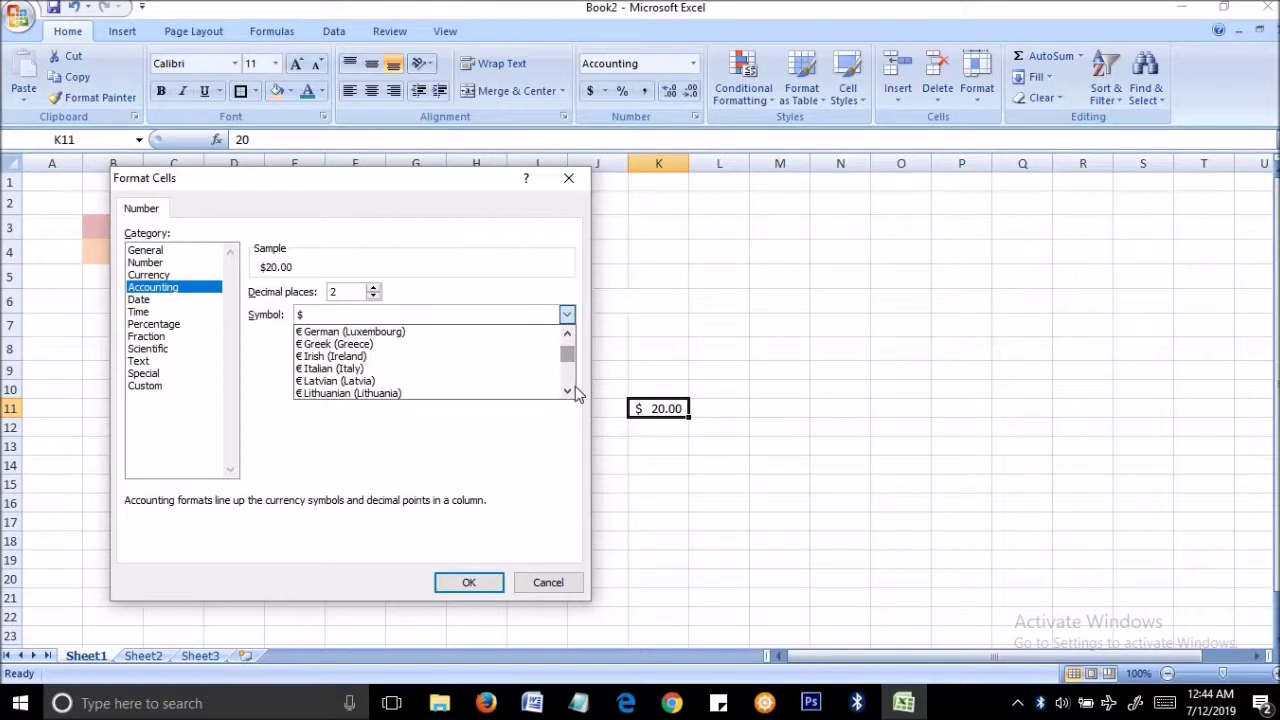
{"action": "left_click", "coordinate": [569, 392]}
{"action": "left_click", "coordinate": [569, 392]}
{"action": "left_click", "coordinate": [569, 392]}
{"action": "left_click", "coordinate": [569, 392]}
{"action": "left_click", "coordinate": [569, 392]}
{"action": "left_click", "coordinate": [567, 392]}
{"action": "left_click", "coordinate": [567, 392]}
{"action": "left_click", "coordinate": [567, 392]}
{"action": "left_click", "coordinate": [567, 392]}
{"action": "left_click", "coordinate": [567, 392]}
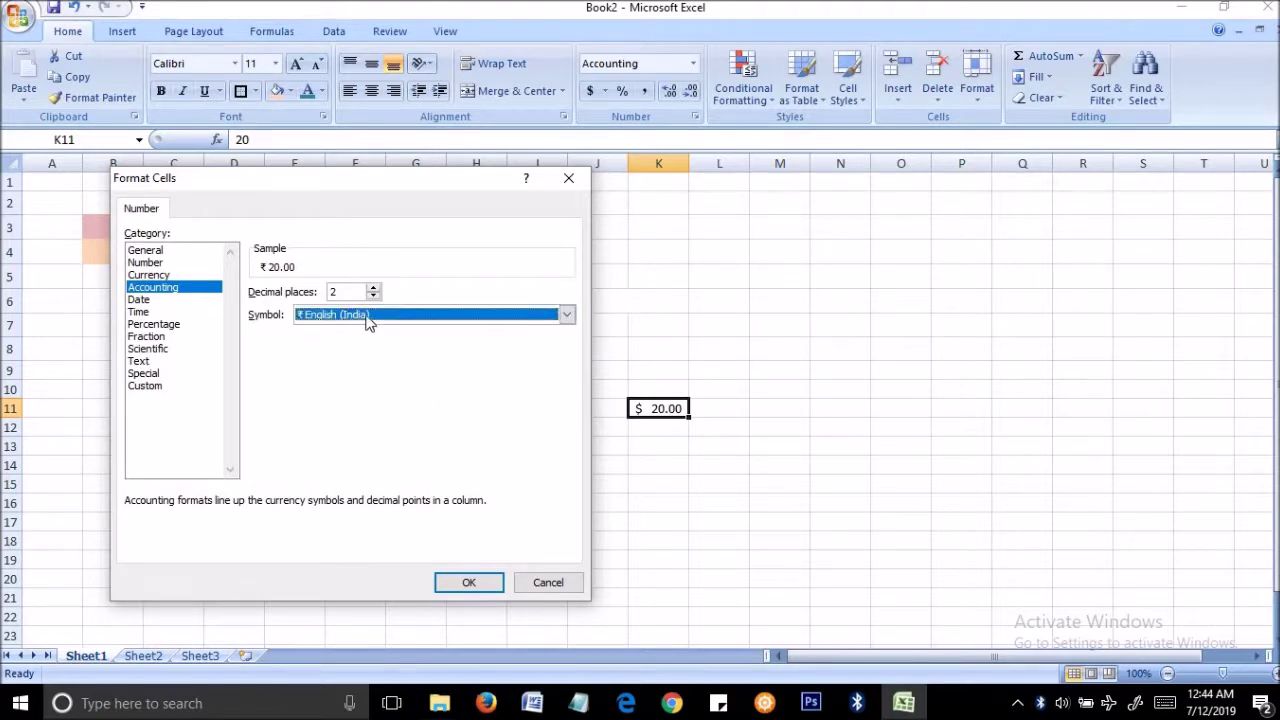
{"action": "left_click", "coordinate": [475, 582]}
{"action": "left_click", "coordinate": [700, 464]}
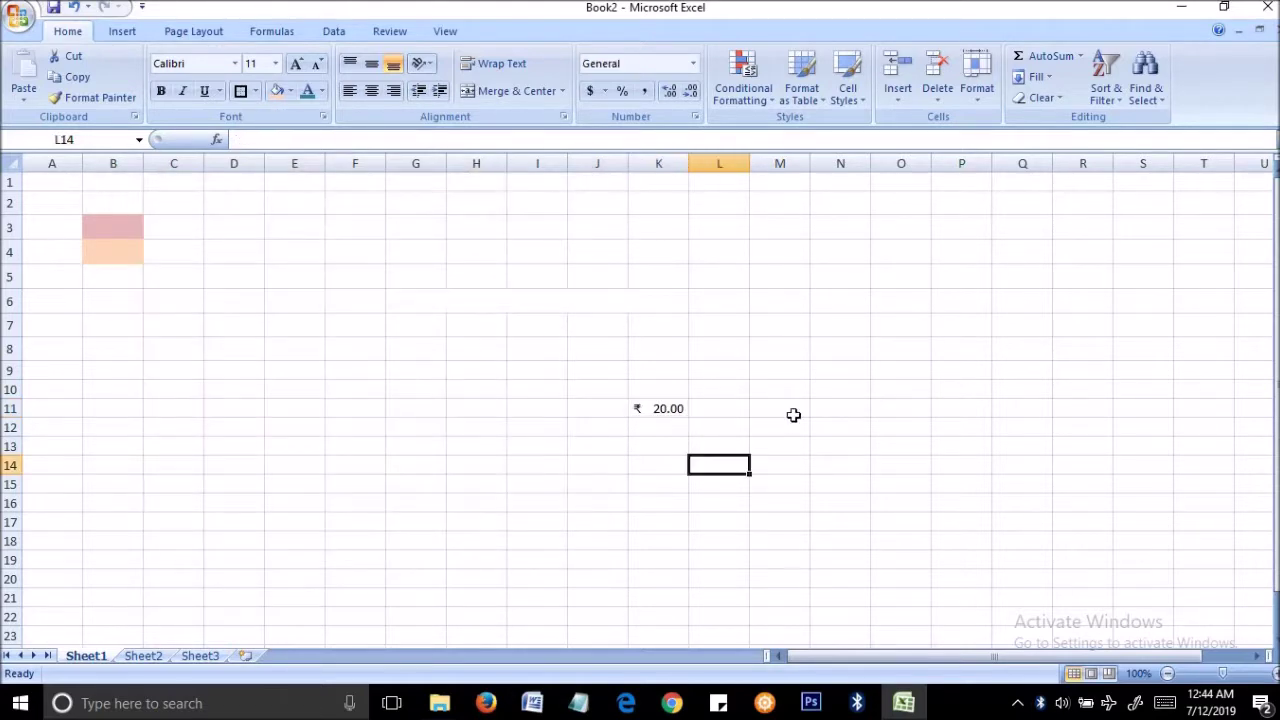
Step: Check the rupee format in K11 and enter 20 in cell L9
{"action": "left_click", "coordinate": [648, 409]}
{"action": "left_click", "coordinate": [874, 409]}
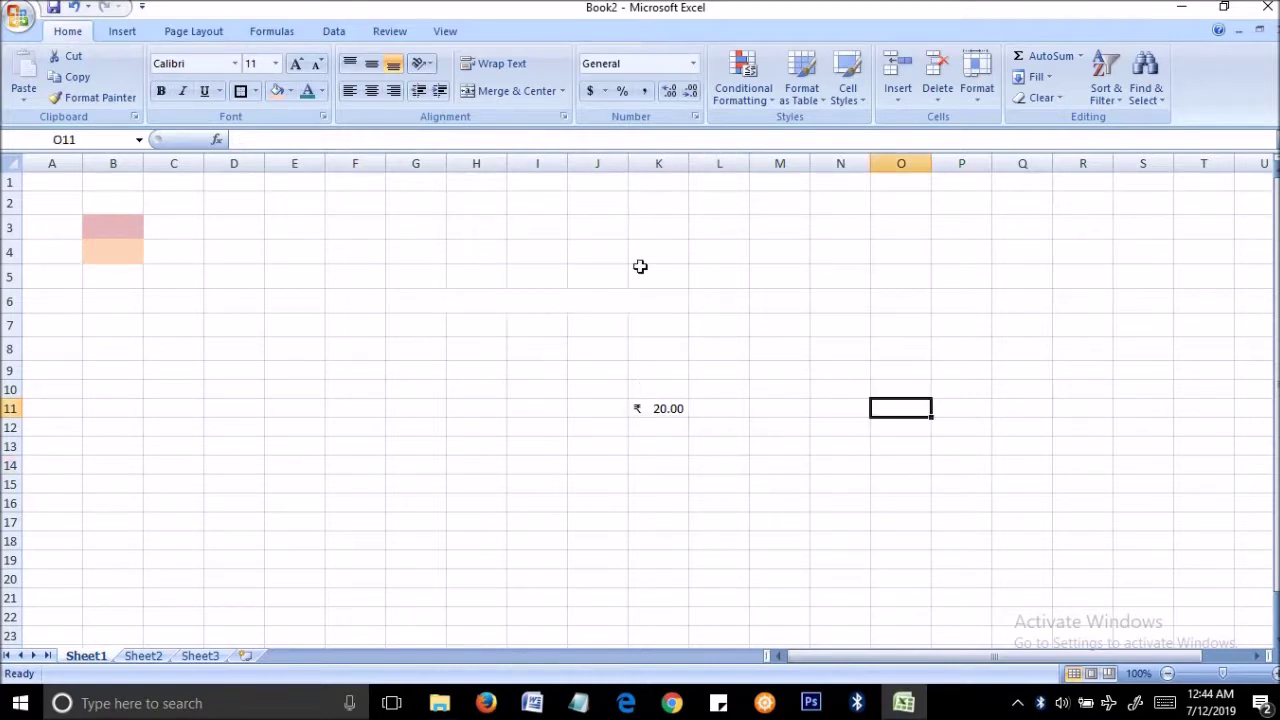
{"action": "left_click", "coordinate": [702, 364]}
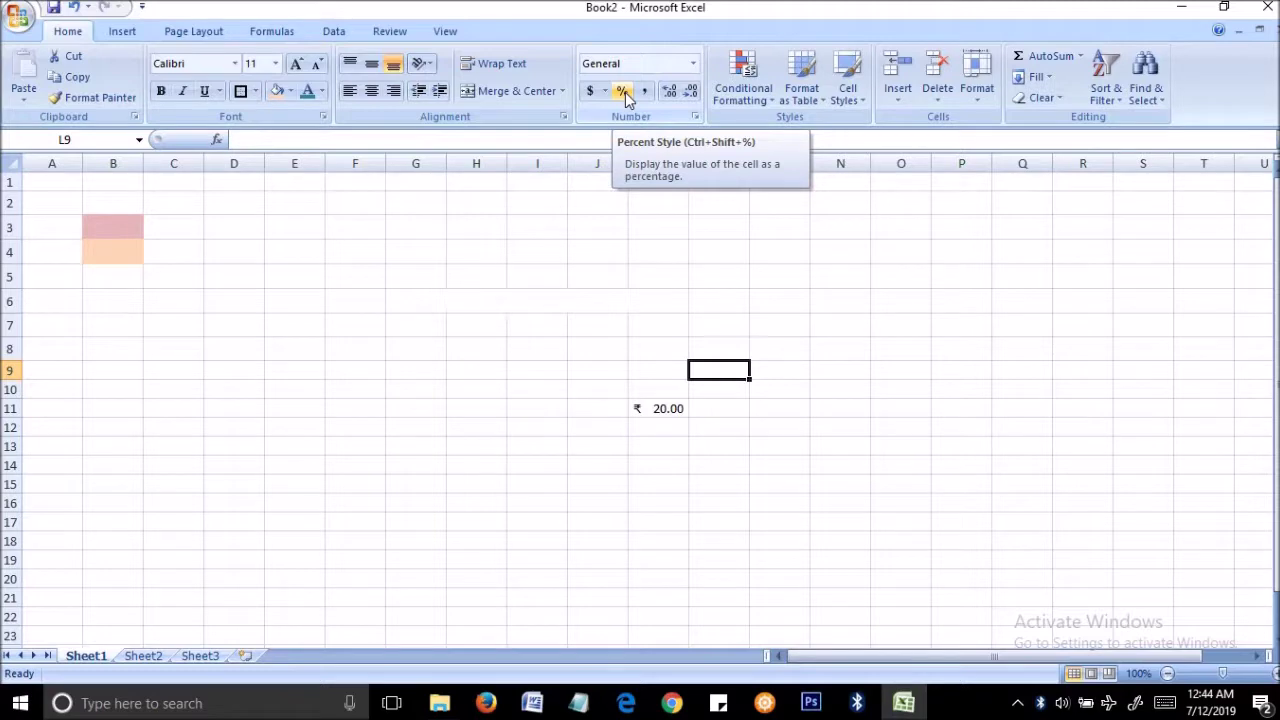
{"action": "type", "text": "20"}
{"action": "left_click", "coordinate": [814, 279]}
{"action": "left_click", "coordinate": [724, 366]}
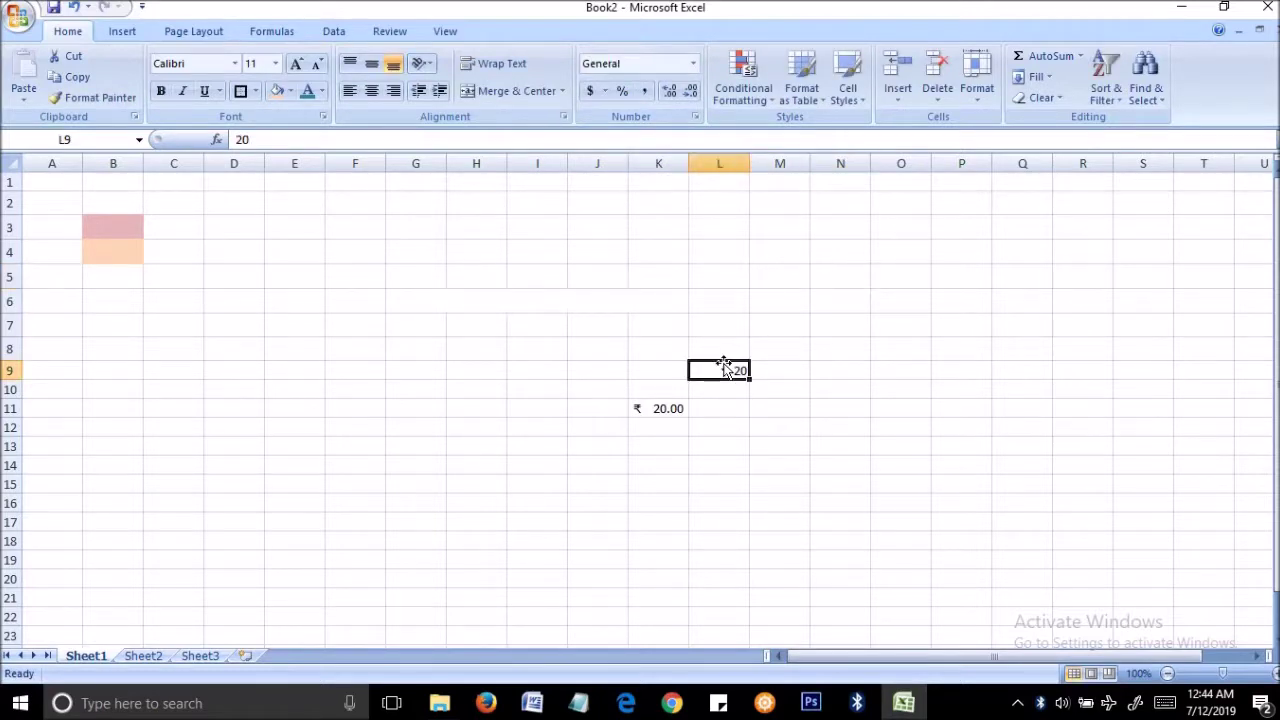
{"action": "left_click", "coordinate": [786, 376]}
{"action": "left_click", "coordinate": [728, 370]}
{"action": "left_click", "coordinate": [763, 371]}
{"action": "left_click", "coordinate": [737, 368]}
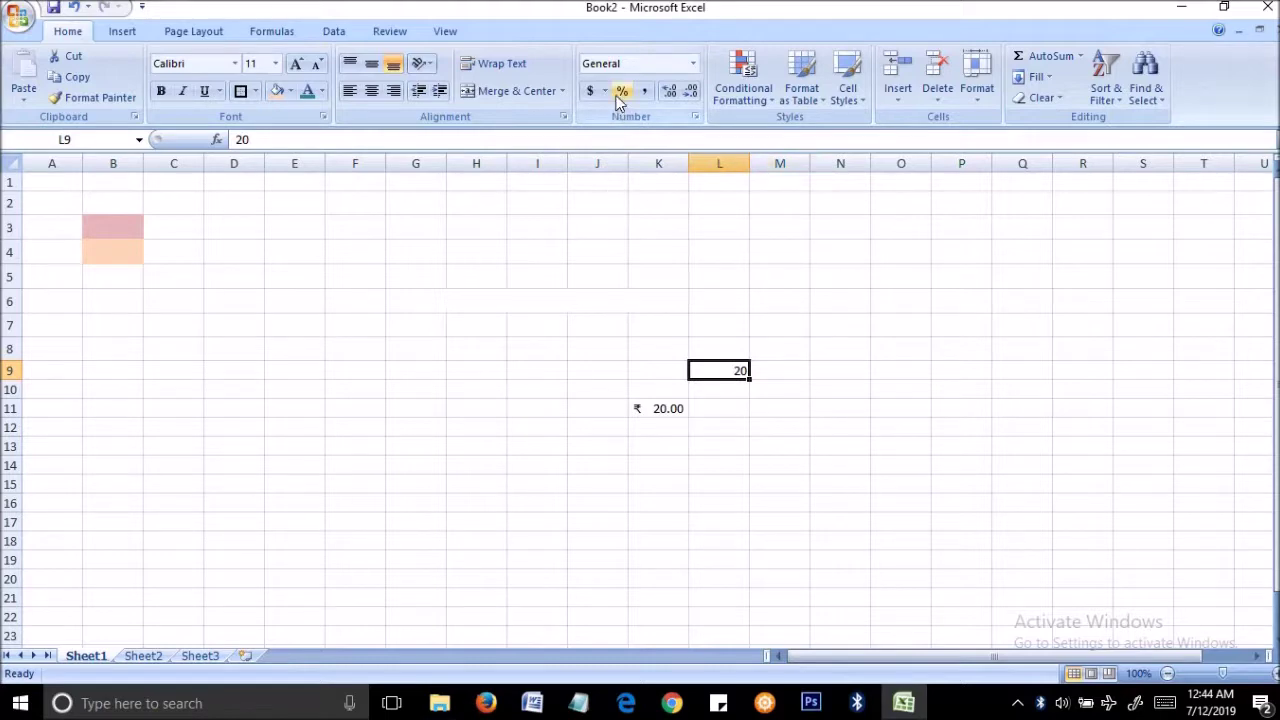
Step: Apply percent style to the value in L9
{"action": "left_click", "coordinate": [620, 96]}
{"action": "left_click", "coordinate": [790, 372]}
{"action": "left_click", "coordinate": [712, 372]}
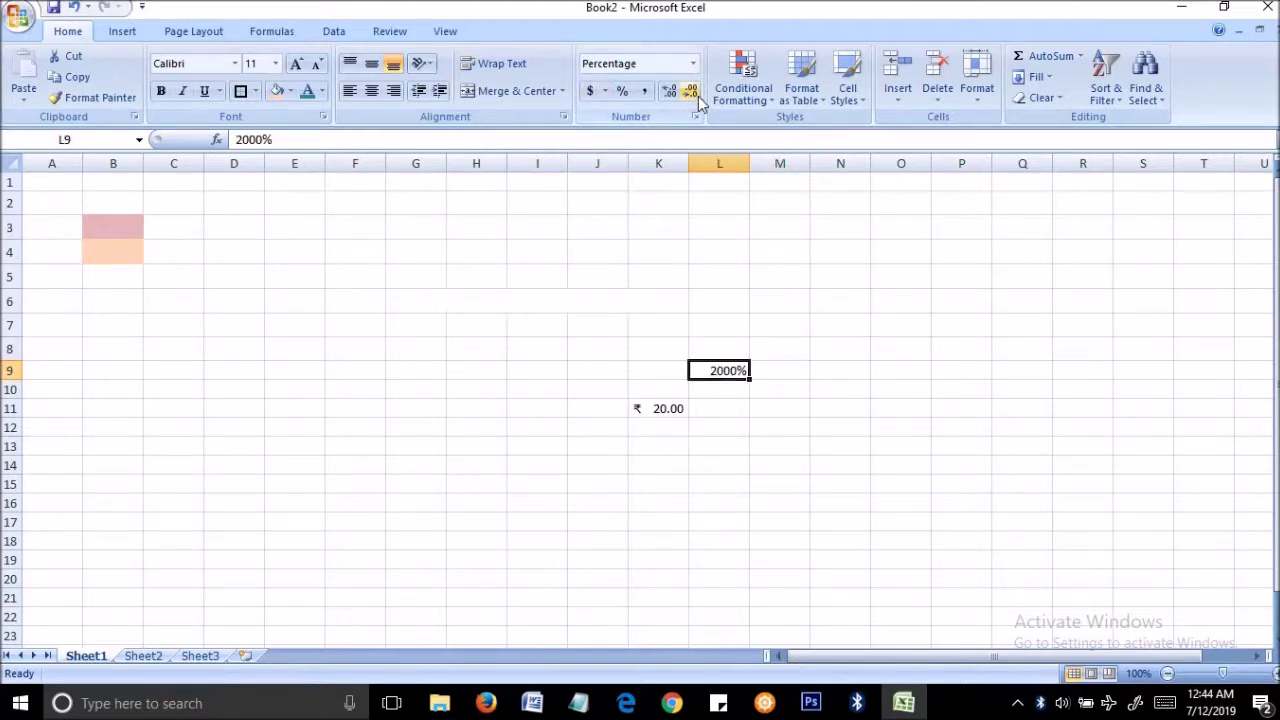
{"action": "left_click", "coordinate": [764, 370]}
{"action": "left_click", "coordinate": [697, 352]}
Step: Re-enter 20 in L9 and apply the Percentage format, showing 2000.00%
{"action": "left_click", "coordinate": [732, 368]}
{"action": "key", "text": "Delete"}
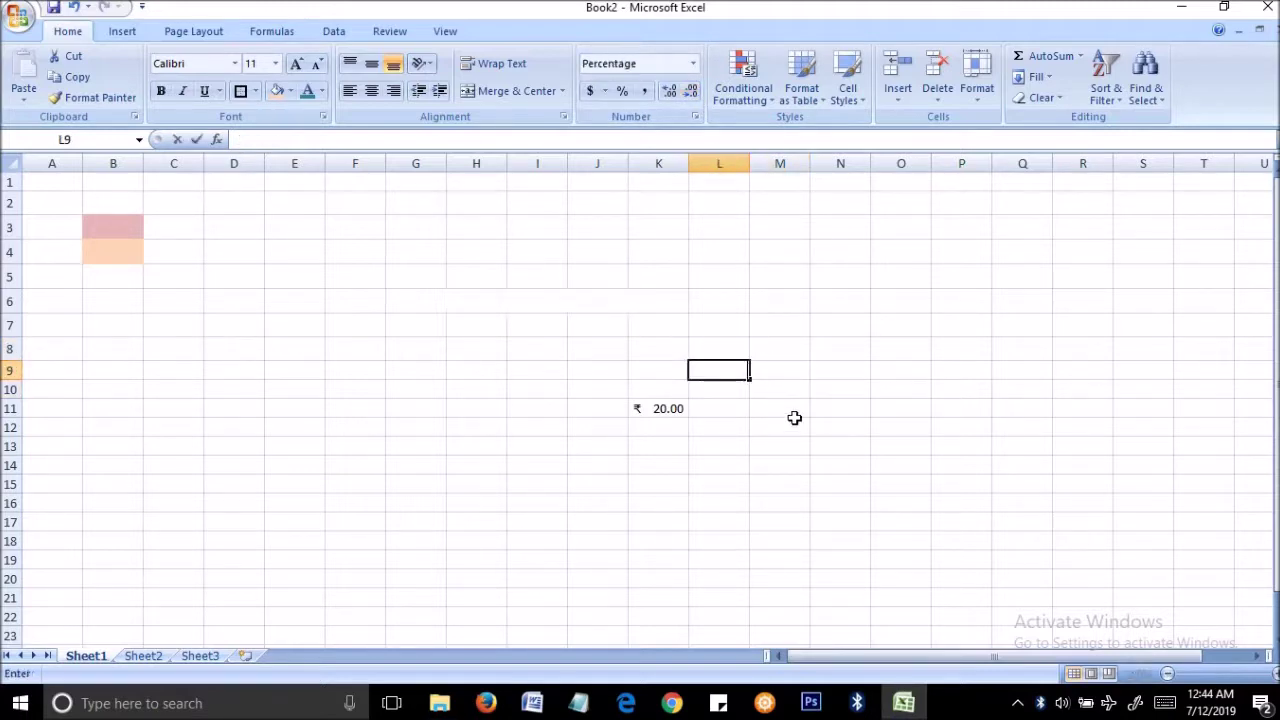
{"action": "type", "text": "20"}
{"action": "left_click", "coordinate": [778, 483]}
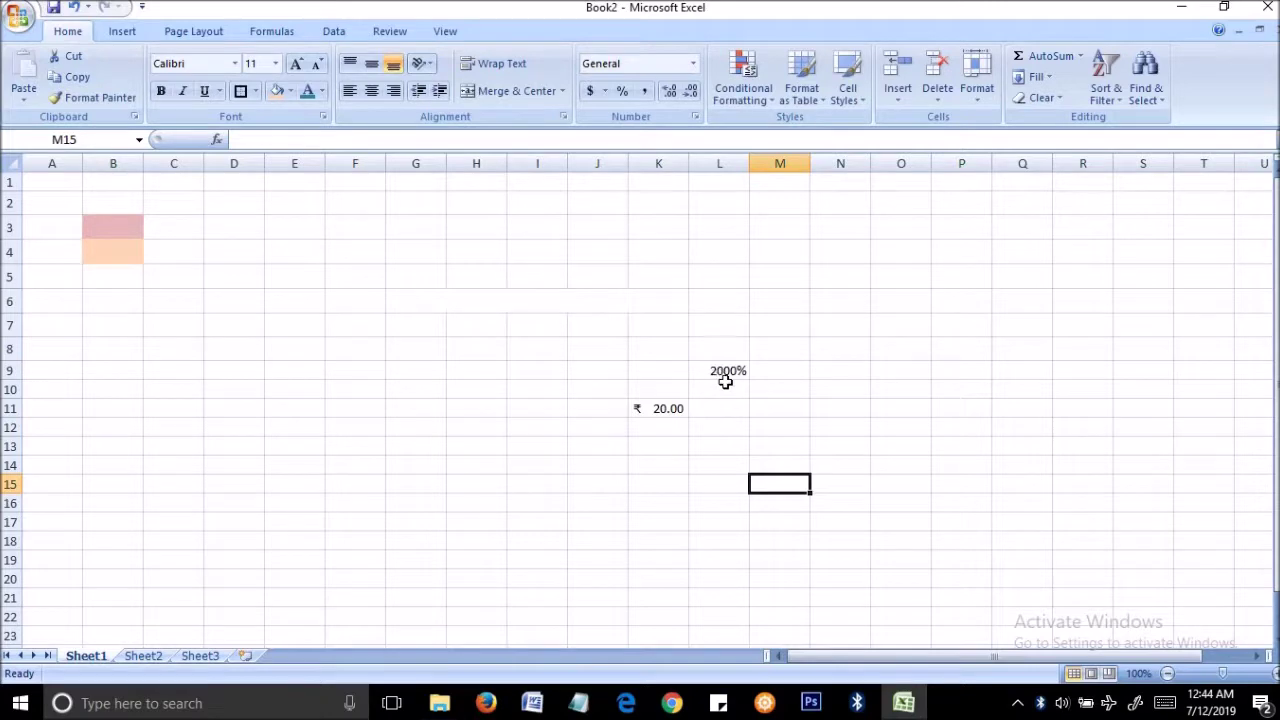
{"action": "left_click", "coordinate": [724, 370]}
{"action": "left_click", "coordinate": [692, 63]}
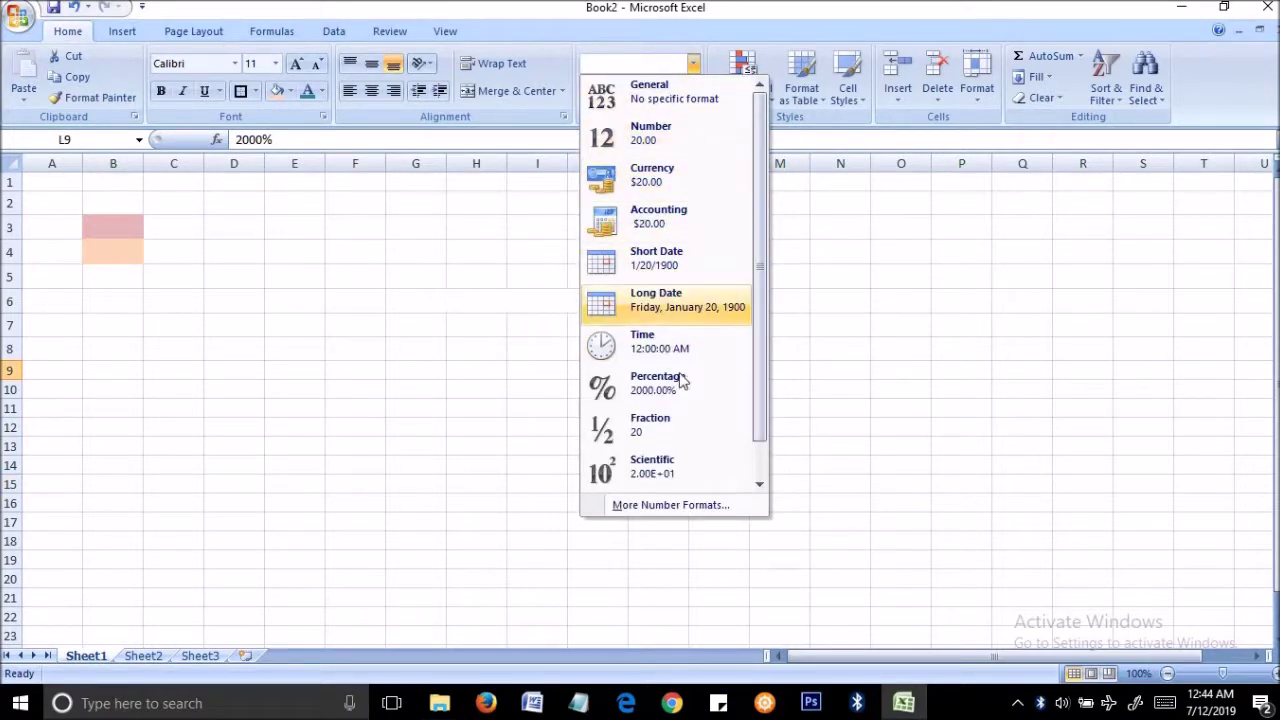
{"action": "left_click", "coordinate": [737, 392]}
{"action": "left_click", "coordinate": [767, 407]}
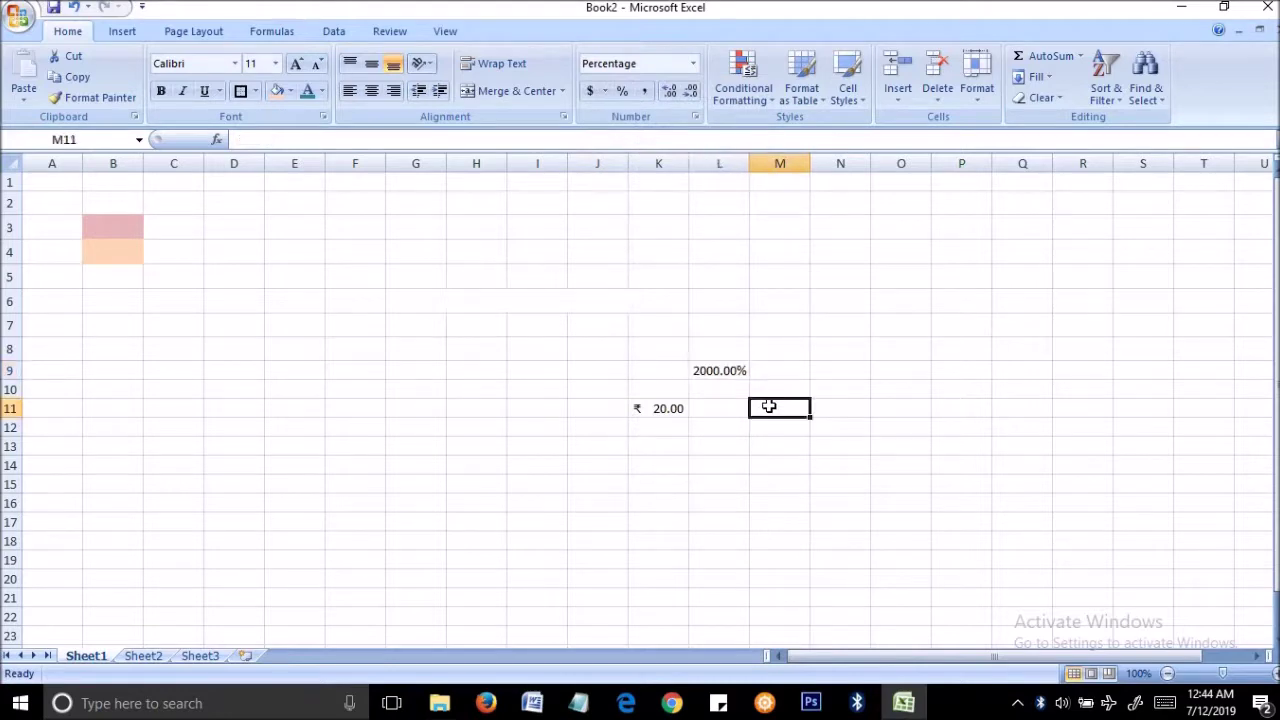
Step: Enter 20 in P13 formatted as Percentage, then type 20.00 into O11
{"action": "left_click", "coordinate": [977, 444]}
{"action": "type", "text": "20"}
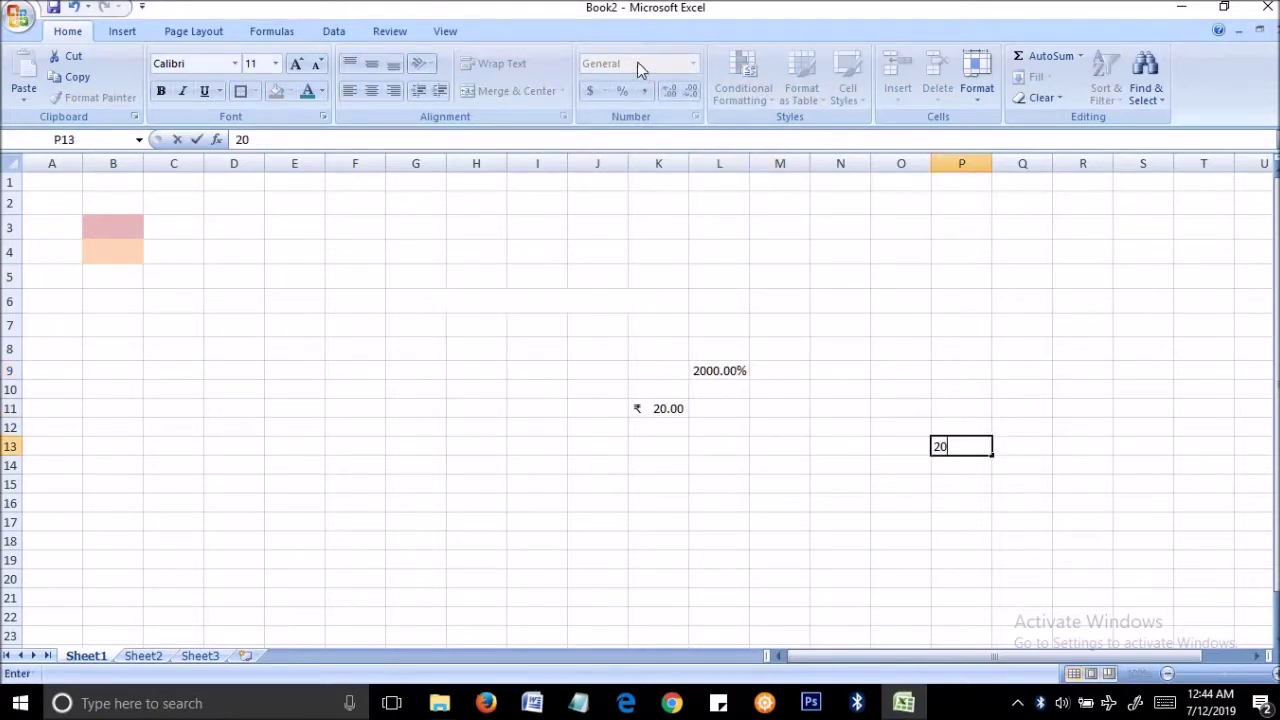
{"action": "left_click", "coordinate": [830, 326]}
{"action": "left_click", "coordinate": [975, 444]}
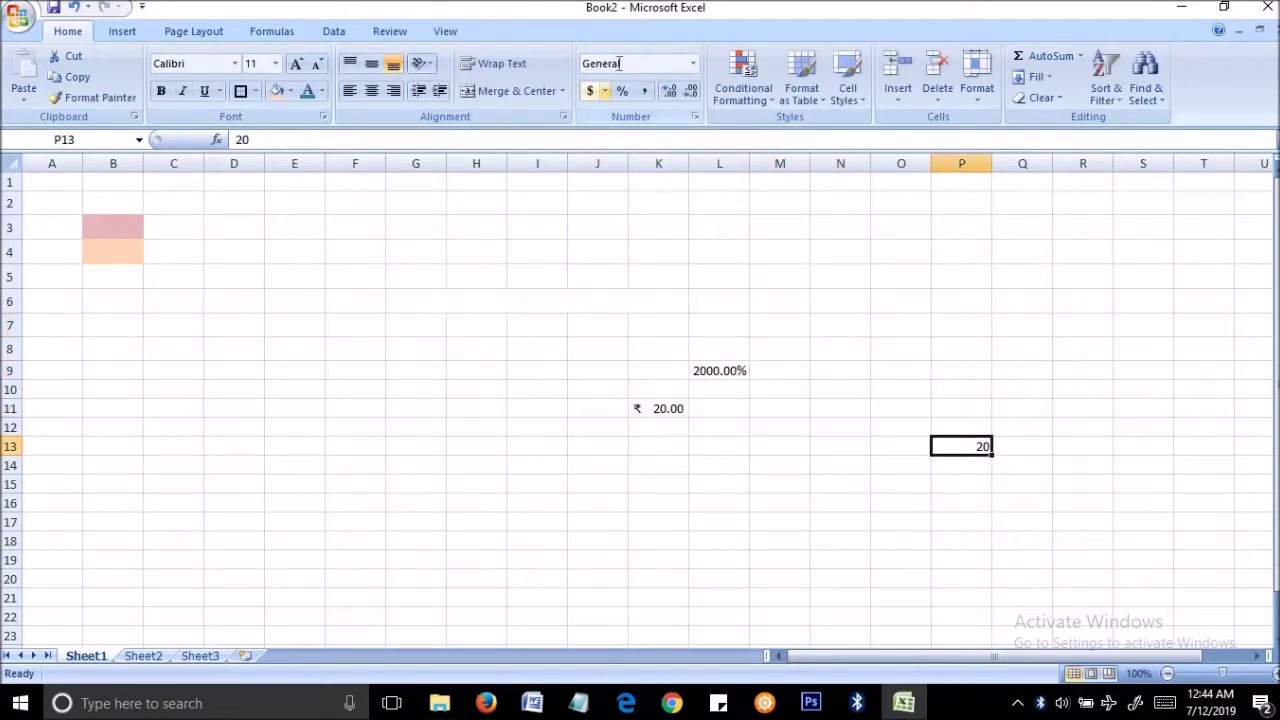
{"action": "left_click", "coordinate": [693, 64]}
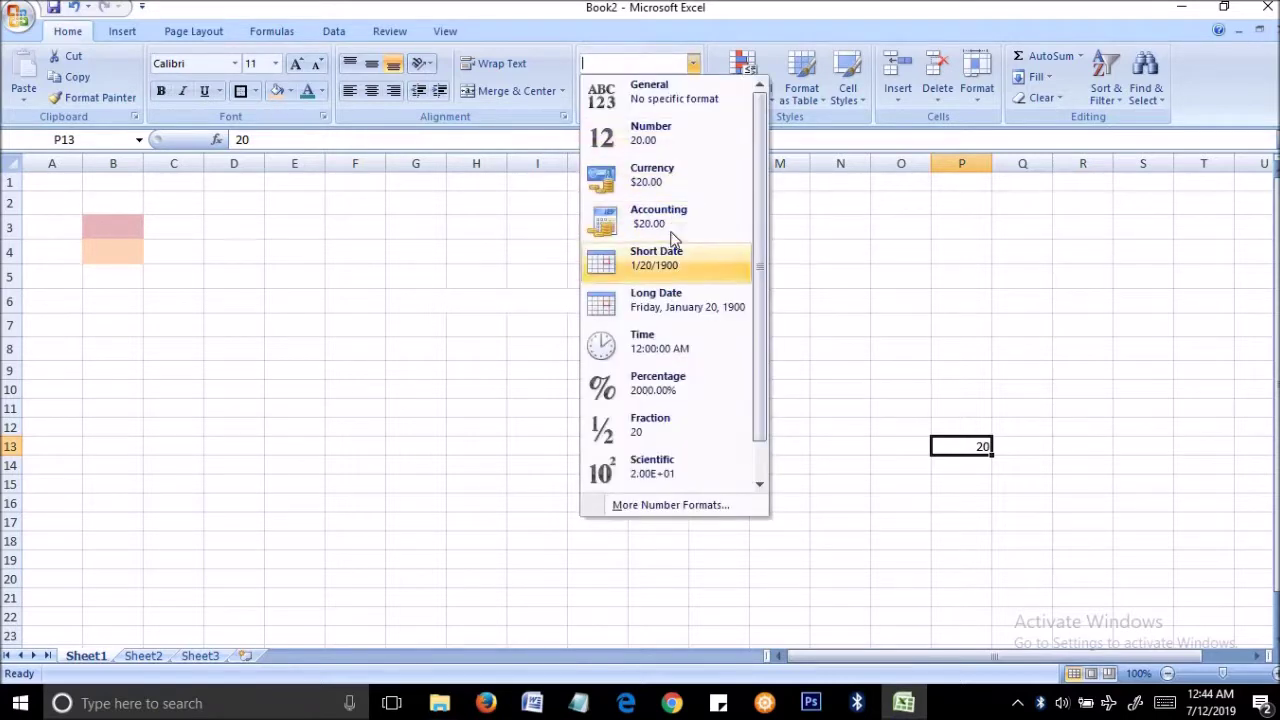
{"action": "left_click", "coordinate": [703, 386]}
{"action": "left_click", "coordinate": [937, 351]}
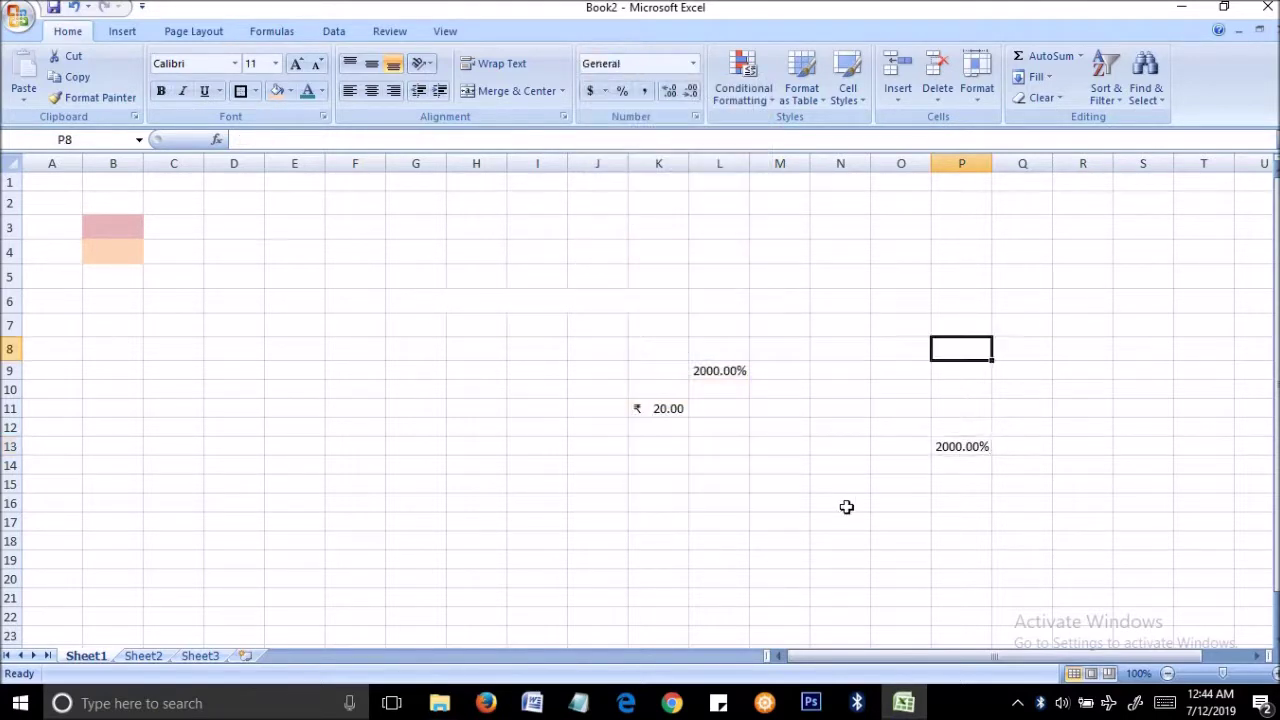
{"action": "left_click", "coordinate": [753, 372]}
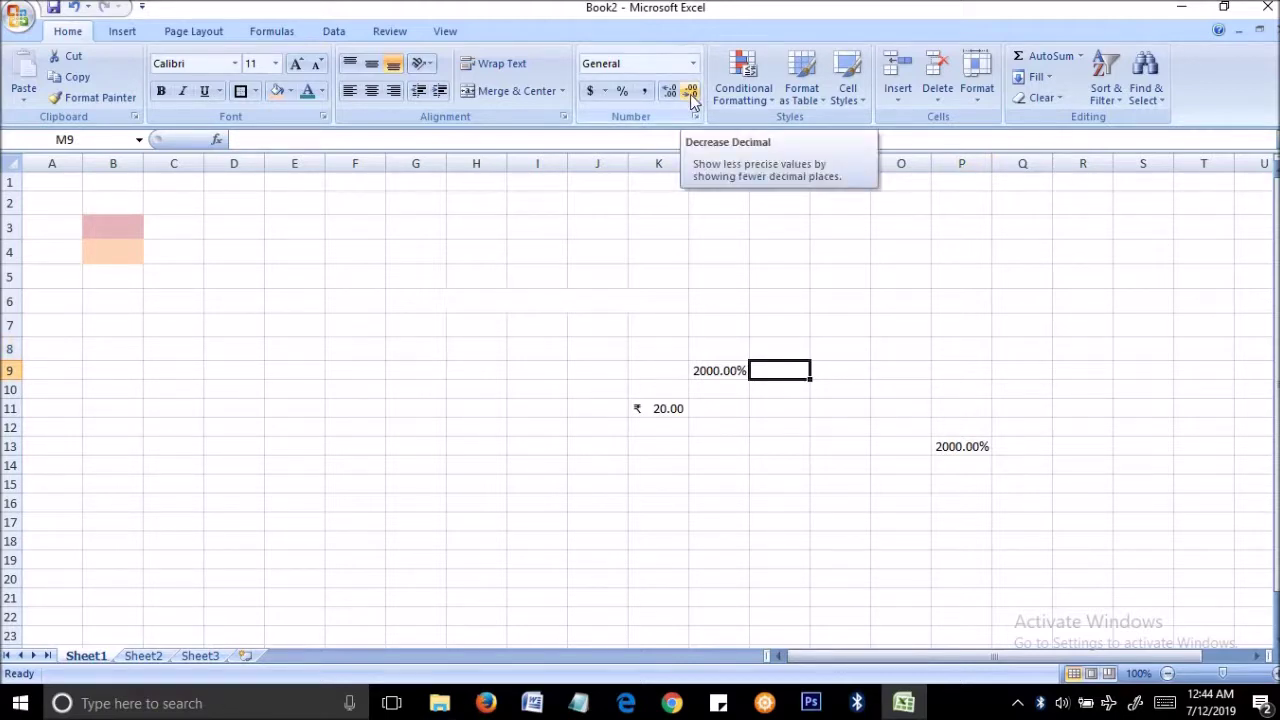
{"action": "left_click", "coordinate": [901, 407]}
{"action": "type", "text": "20.00"}
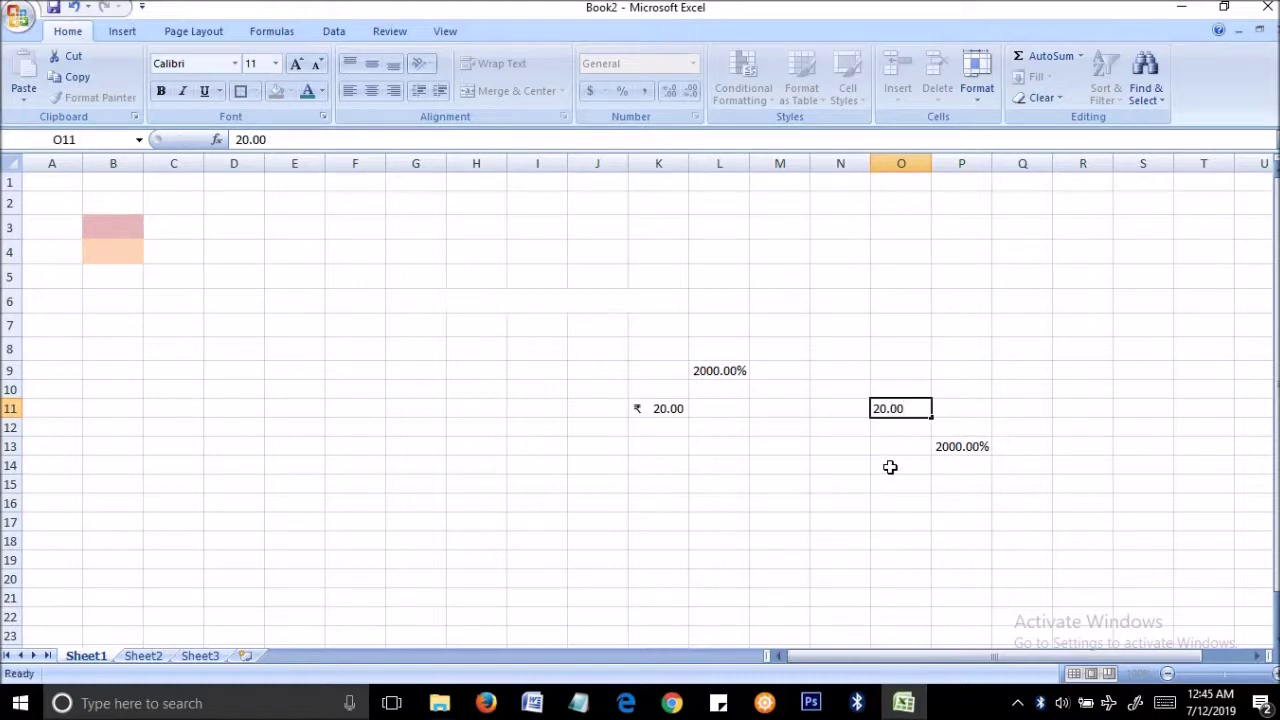
Step: Adjust O11's decimal places so it displays 20.0 with one decimal
{"action": "left_click", "coordinate": [890, 467]}
{"action": "left_click", "coordinate": [920, 409]}
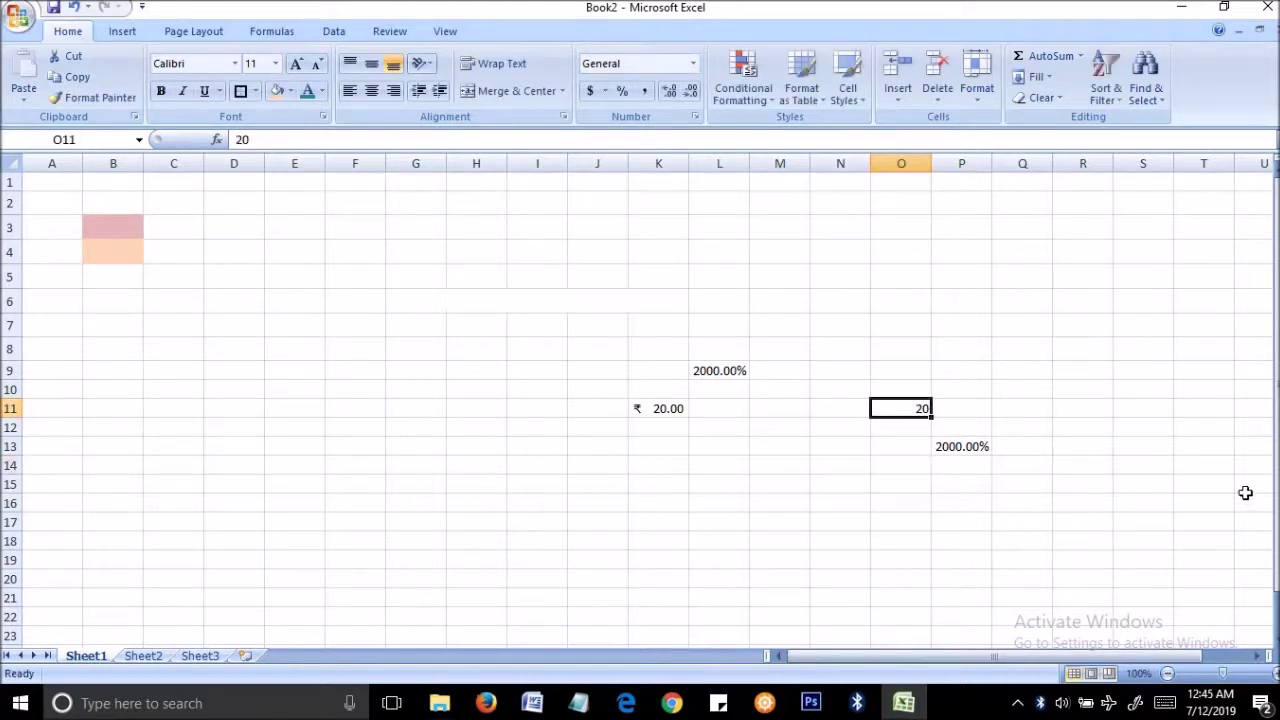
{"action": "left_click", "coordinate": [668, 93]}
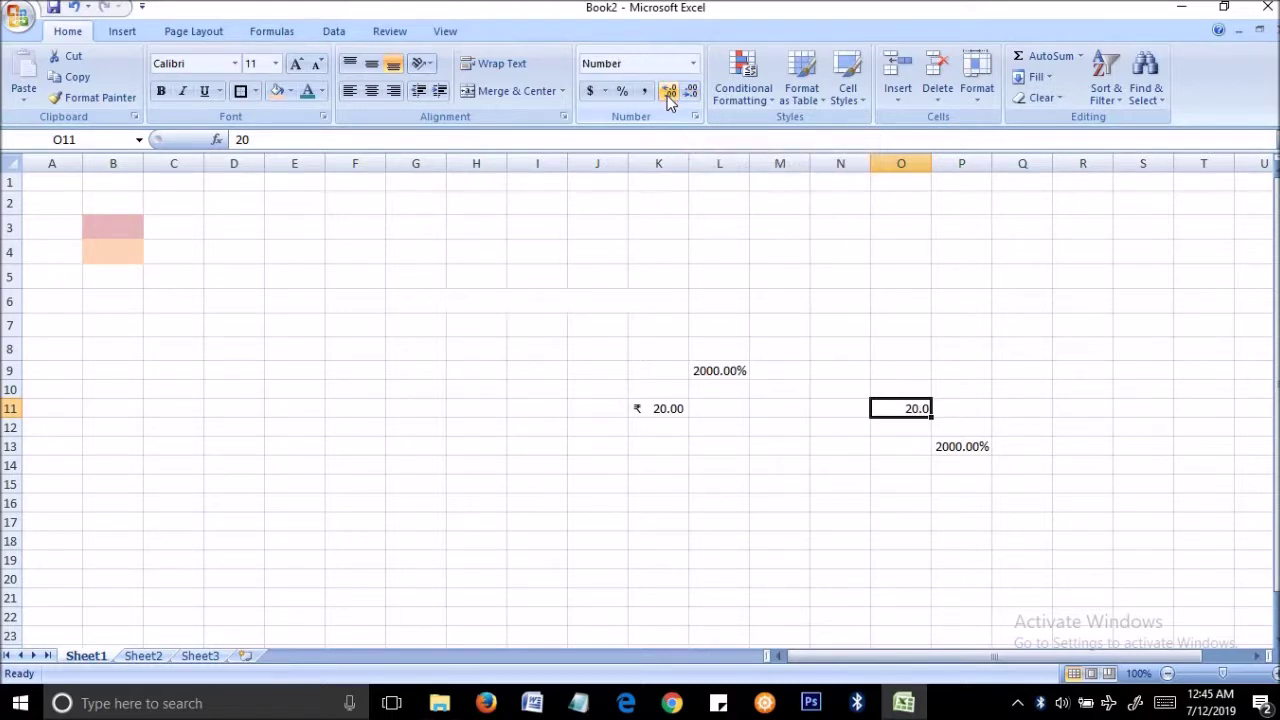
{"action": "left_click", "coordinate": [667, 95]}
{"action": "left_click", "coordinate": [667, 95]}
{"action": "left_click", "coordinate": [691, 93]}
{"action": "left_click", "coordinate": [691, 93]}
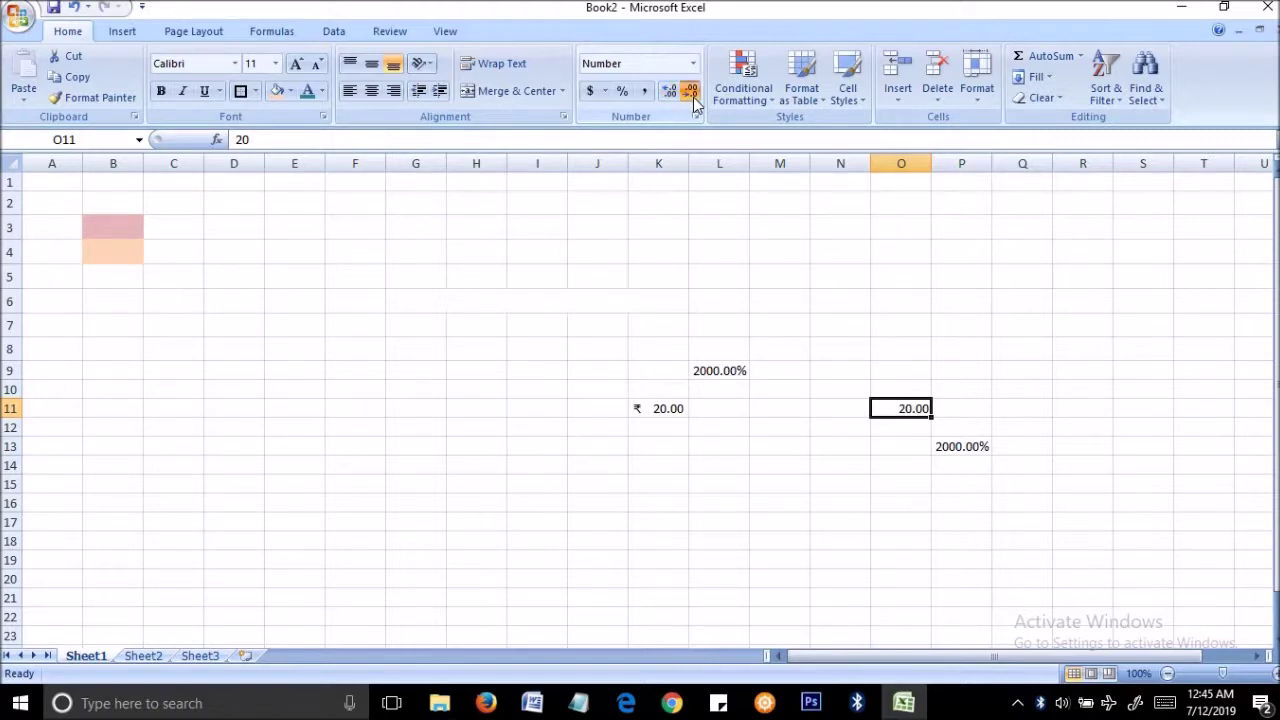
{"action": "left_click", "coordinate": [1140, 390]}
Step: Enter 20 in O10 and show it with two decimals as 20.00
{"action": "left_click", "coordinate": [911, 385]}
{"action": "type", "text": "20"}
{"action": "left_click", "coordinate": [995, 370]}
{"action": "double_click", "coordinate": [914, 386]}
{"action": "type", "text": ".0"}
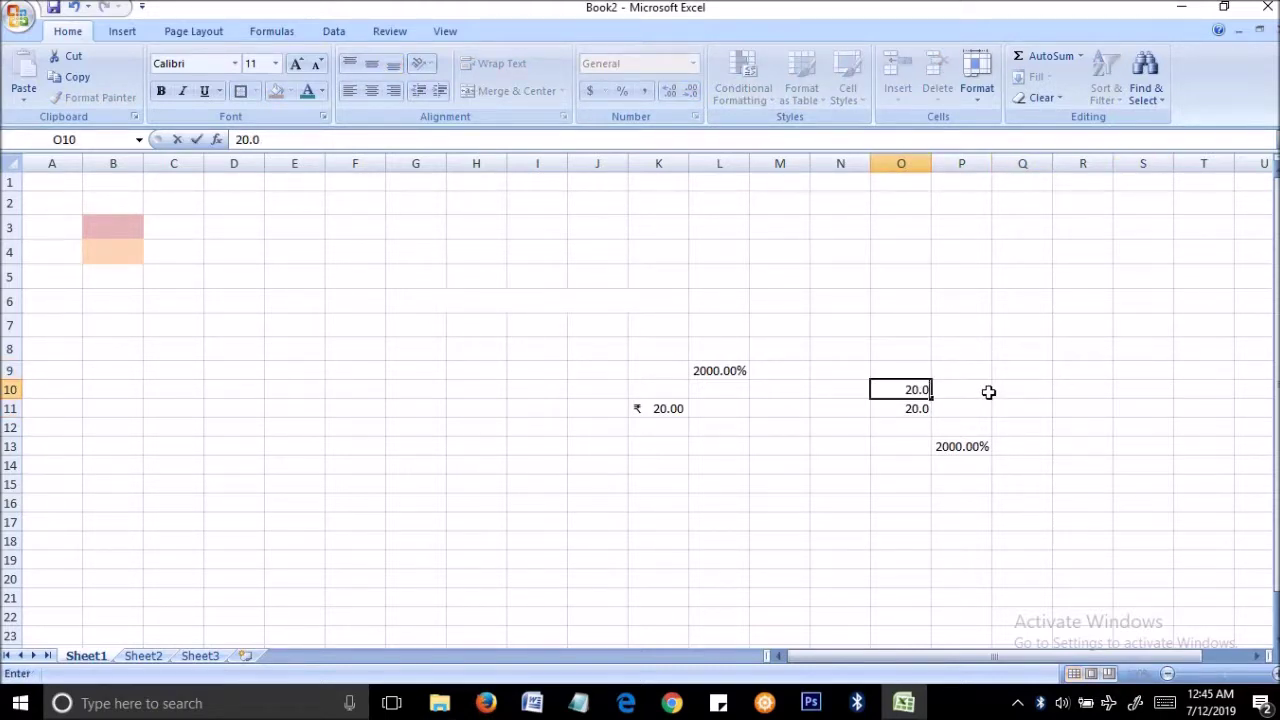
{"action": "left_click", "coordinate": [988, 392]}
{"action": "left_click", "coordinate": [916, 396]}
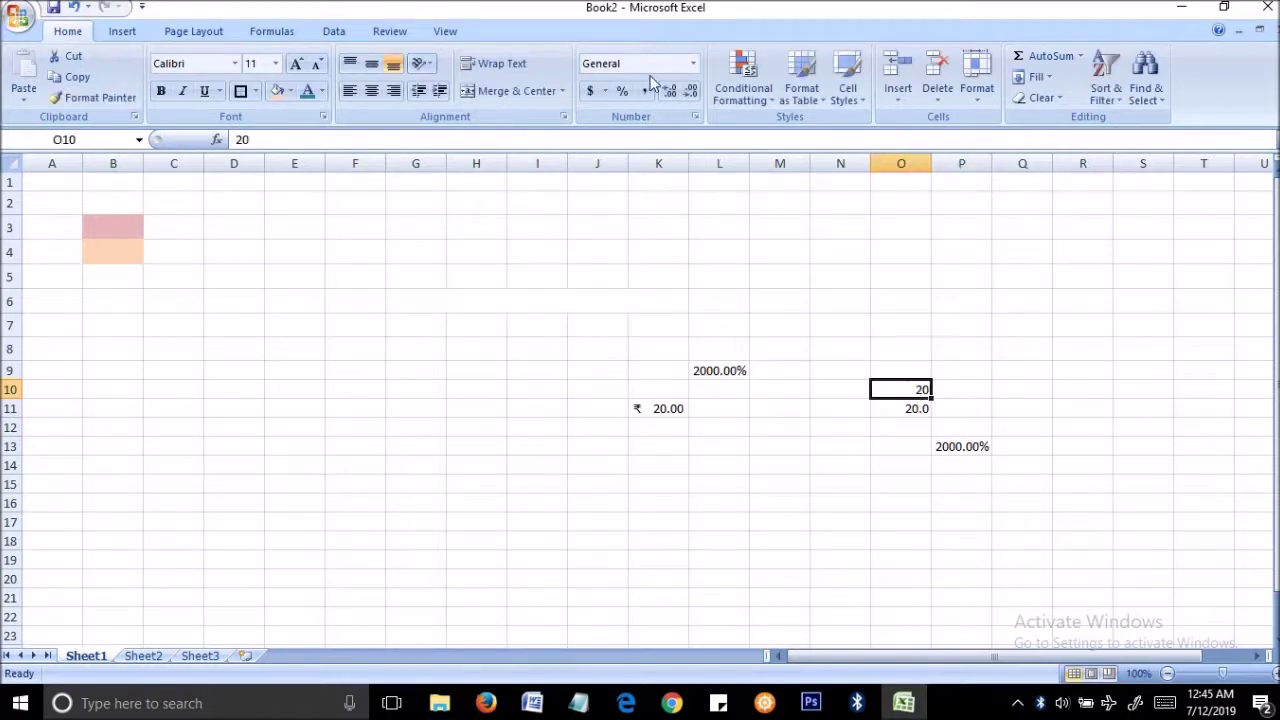
{"action": "left_click", "coordinate": [676, 90]}
{"action": "left_click", "coordinate": [676, 90]}
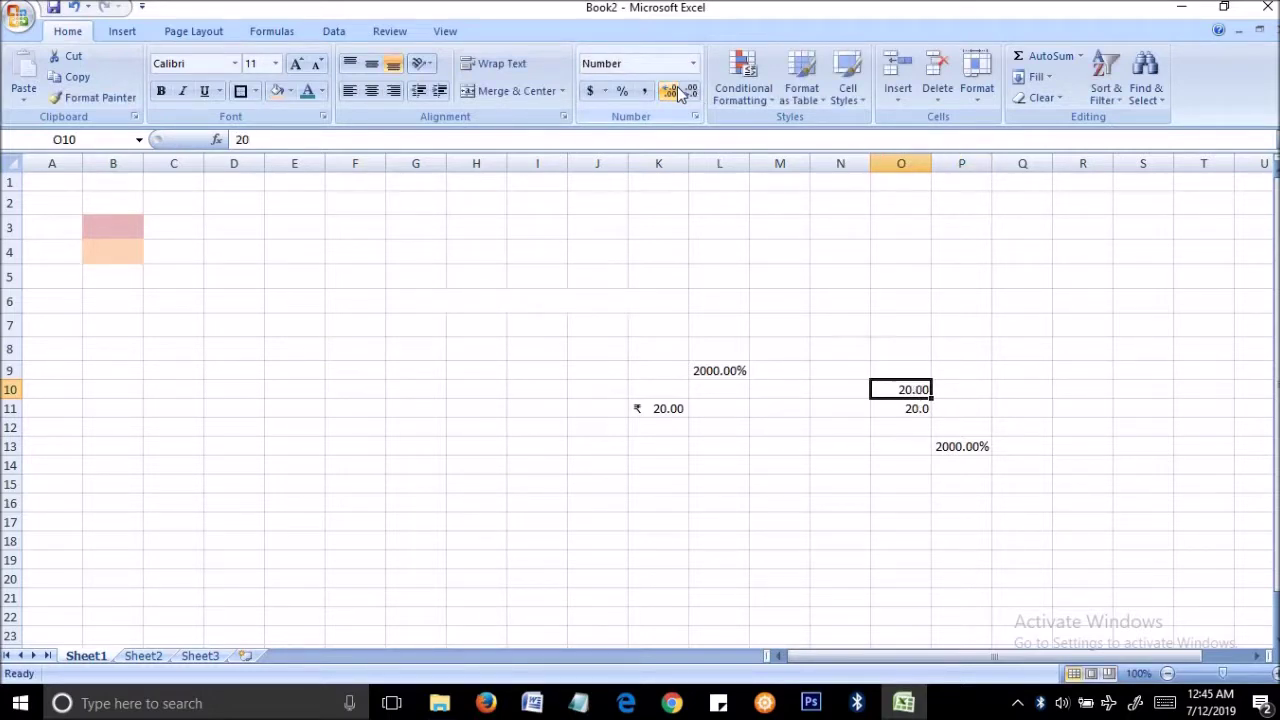
{"action": "left_click", "coordinate": [1168, 392]}
Step: Enter 20.000 in O9 and display it with three decimal places
{"action": "left_click", "coordinate": [876, 372]}
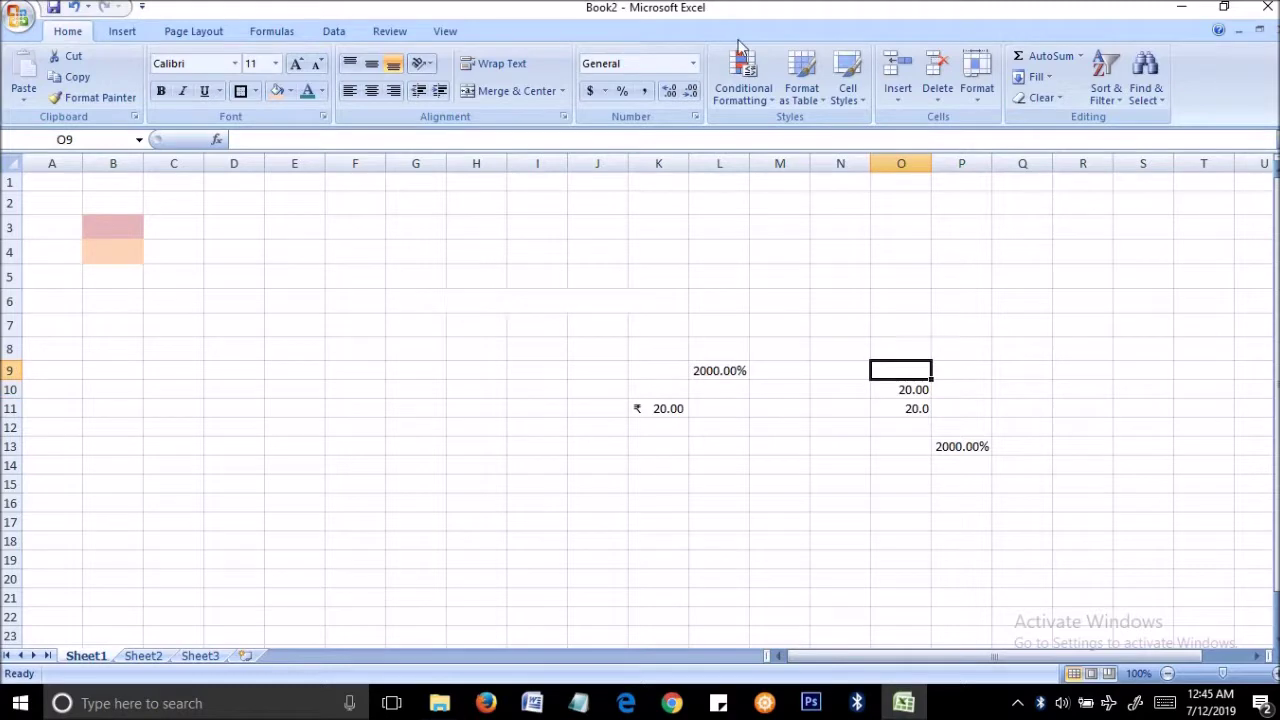
{"action": "type", "text": "20.000"}
{"action": "left_click", "coordinate": [966, 344]}
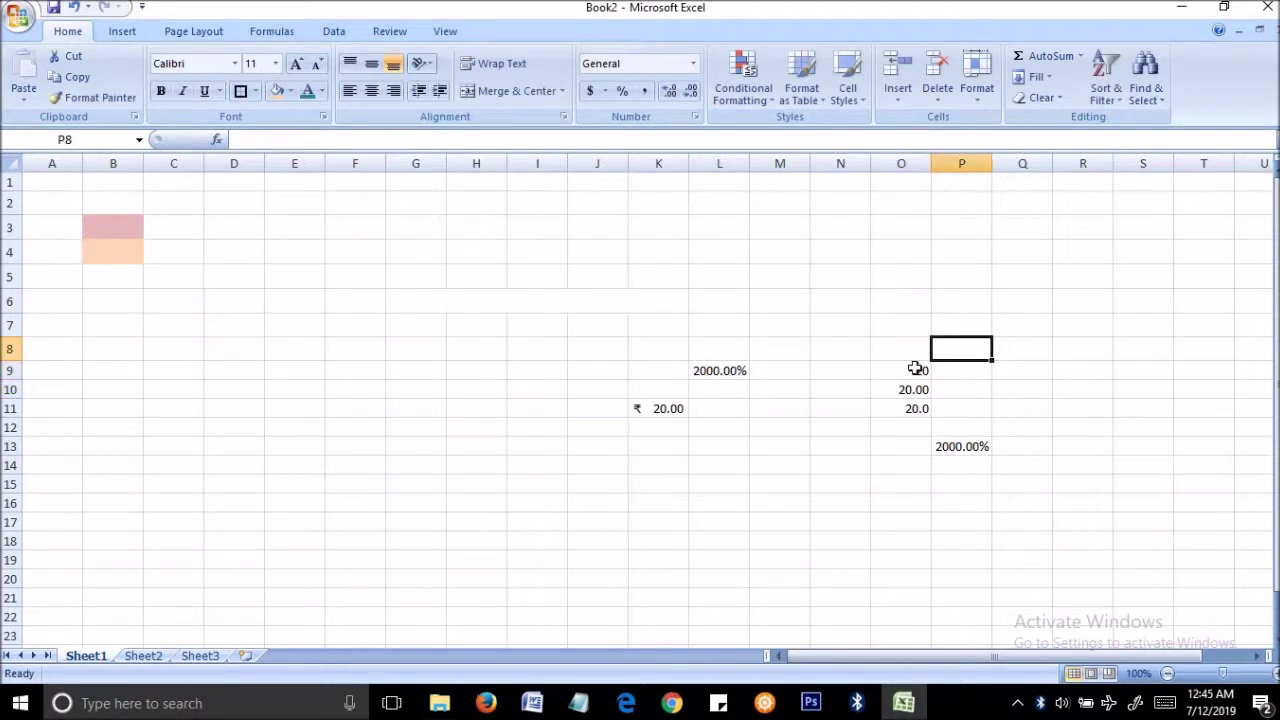
{"action": "left_click", "coordinate": [916, 369]}
{"action": "left_click", "coordinate": [668, 90]}
{"action": "left_click", "coordinate": [668, 90]}
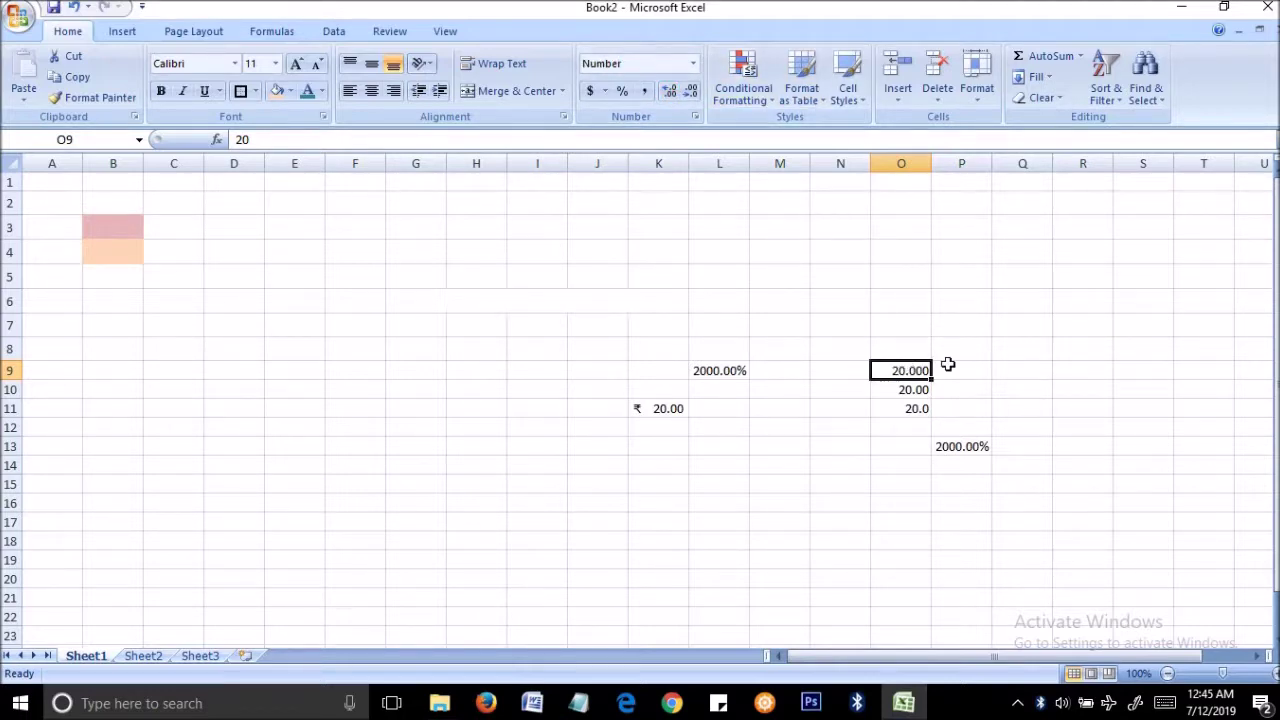
Step: Look through the Conditional Formatting menu without applying anything, then select cell G11
{"action": "left_click", "coordinate": [748, 93]}
{"action": "mouse_move", "coordinate": [797, 138]}
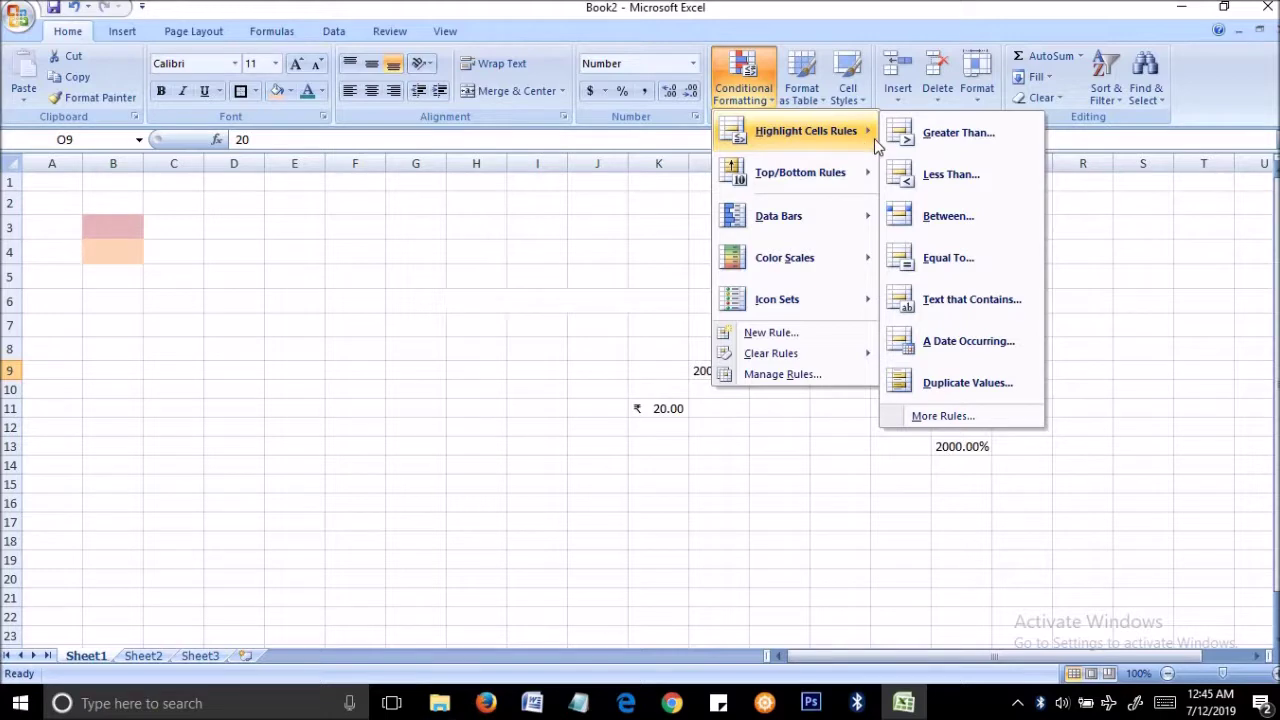
{"action": "left_click", "coordinate": [1120, 490]}
{"action": "left_click", "coordinate": [388, 410]}
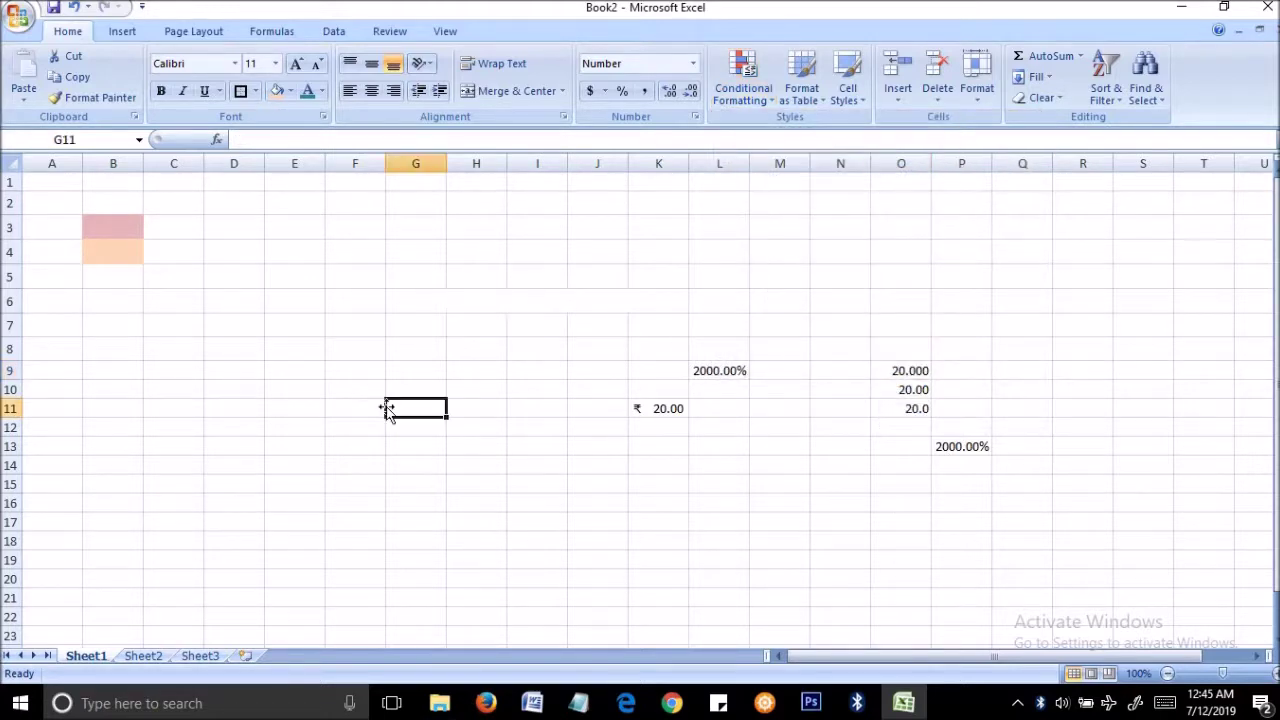
Step: Enter the marks 1, 2, 10, 5 and 2 down G11:G15
{"action": "type", "text": "1"}
{"action": "key", "text": "Return"}
{"action": "type", "text": "2"}
{"action": "key", "text": "Return"}
{"action": "type", "text": "10"}
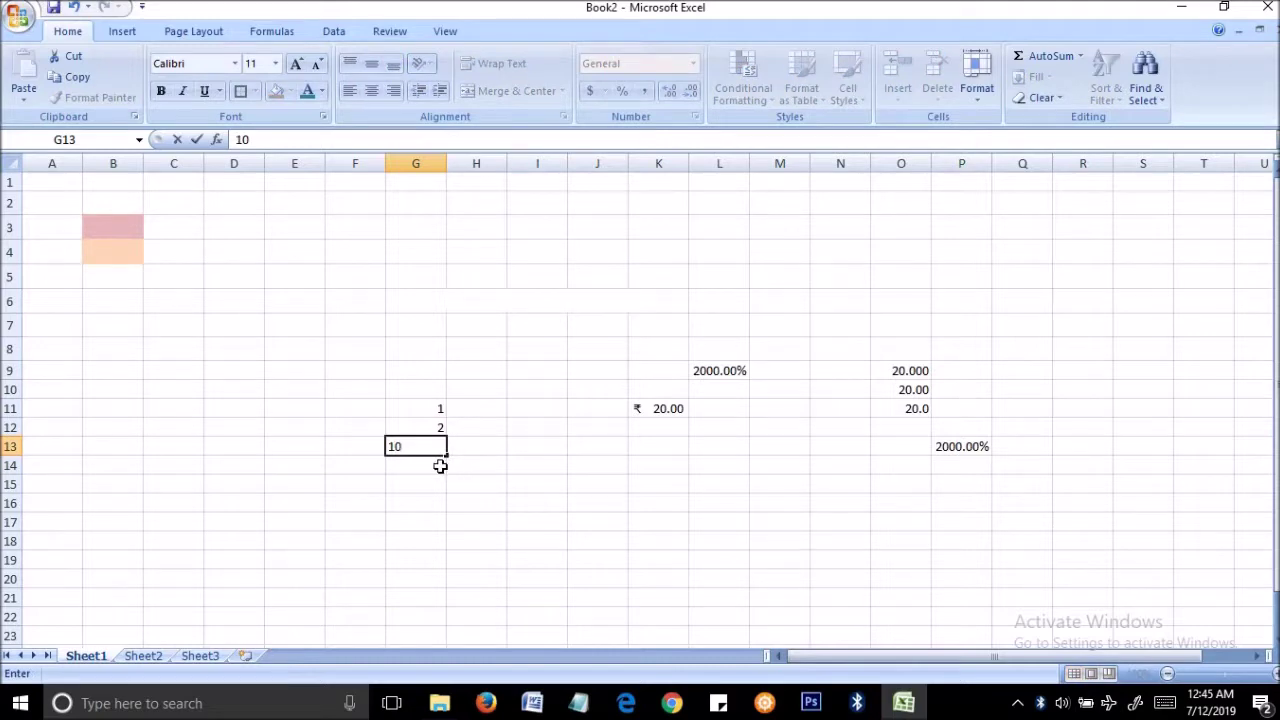
{"action": "key", "text": "Return"}
{"action": "type", "text": "5"}
{"action": "left_click", "coordinate": [454, 488]}
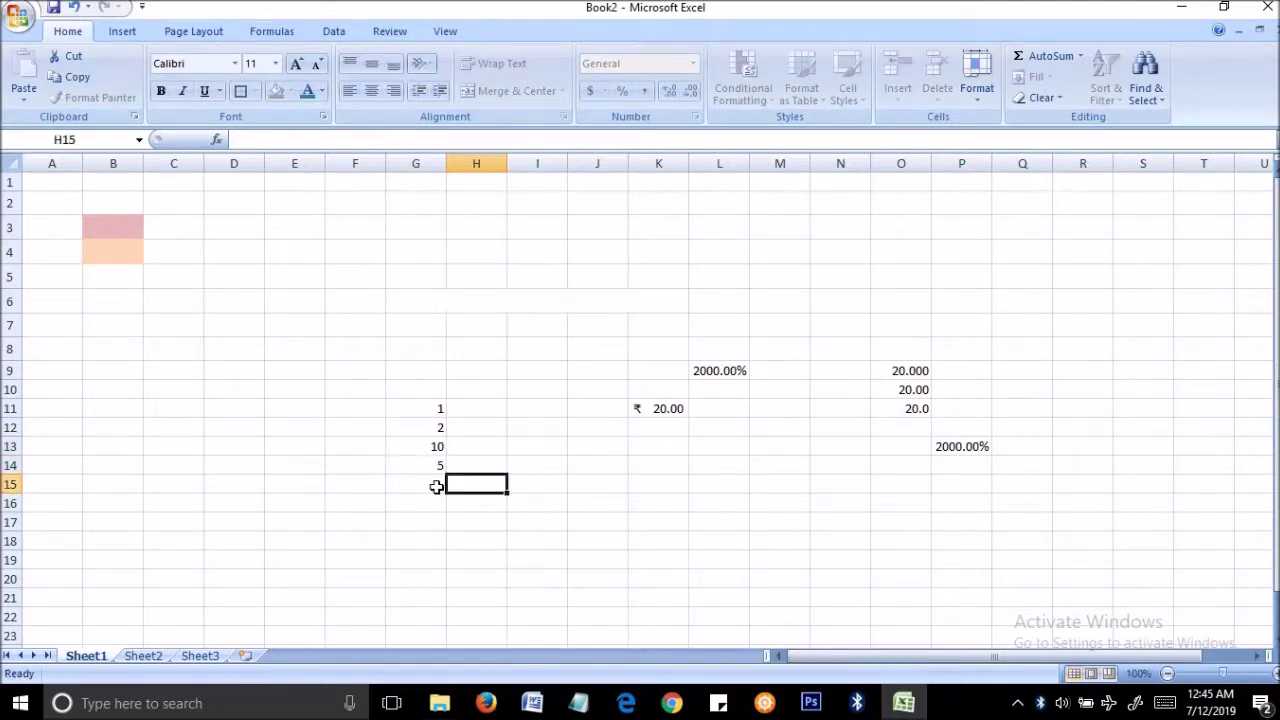
{"action": "left_click", "coordinate": [436, 486]}
{"action": "type", "text": "2"}
{"action": "left_click", "coordinate": [491, 500]}
Step: Add the heading 'marks' in G10 and the mark 4 in G16
{"action": "left_click_drag", "start_coordinate": [386, 556], "coordinate": [400, 411]}
{"action": "left_click", "coordinate": [400, 391]}
{"action": "type", "text": "mar"}
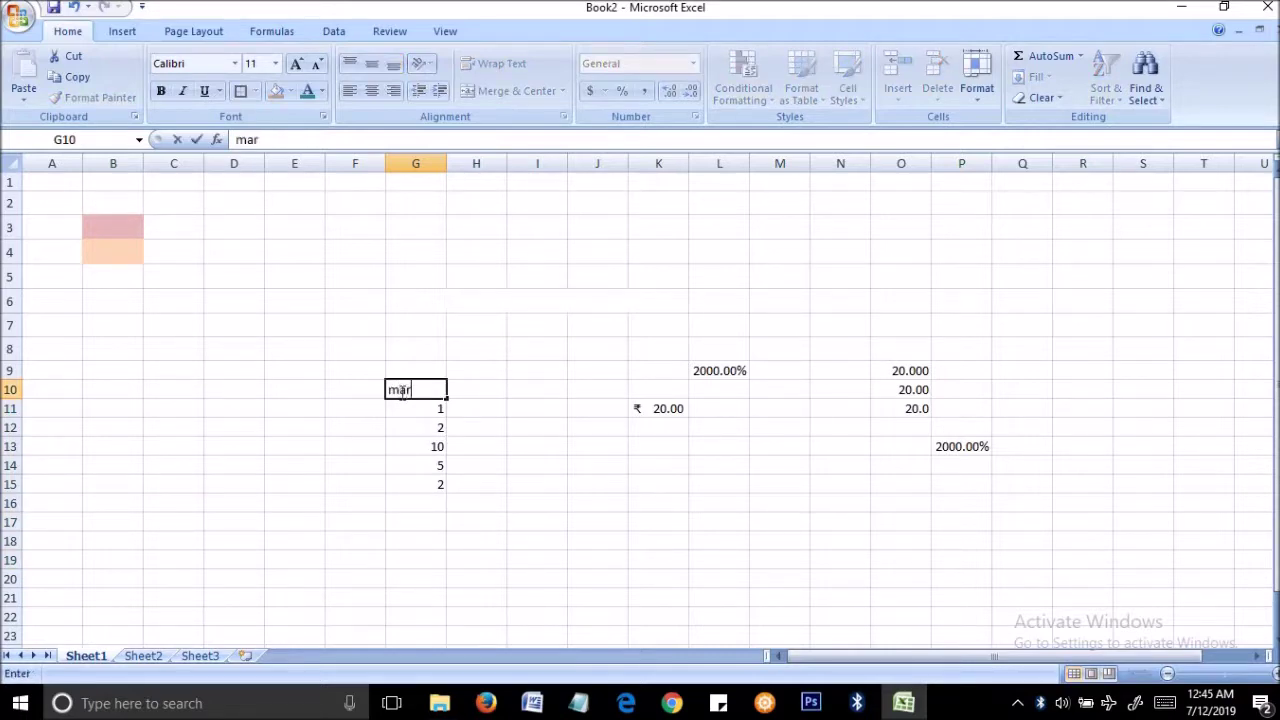
{"action": "type", "text": "ks"}
{"action": "left_click", "coordinate": [500, 428]}
{"action": "left_click", "coordinate": [455, 540]}
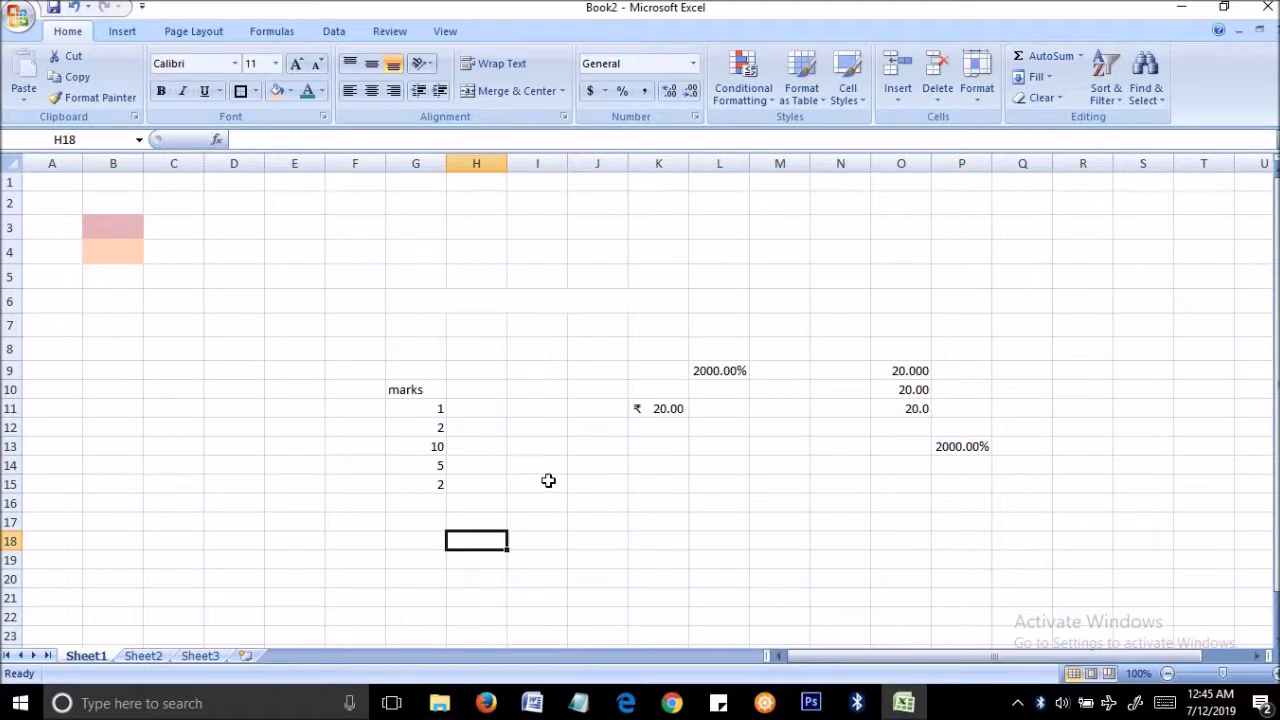
{"action": "left_click", "coordinate": [430, 505]}
{"action": "type", "text": "4"}
{"action": "key", "text": "Tab"}
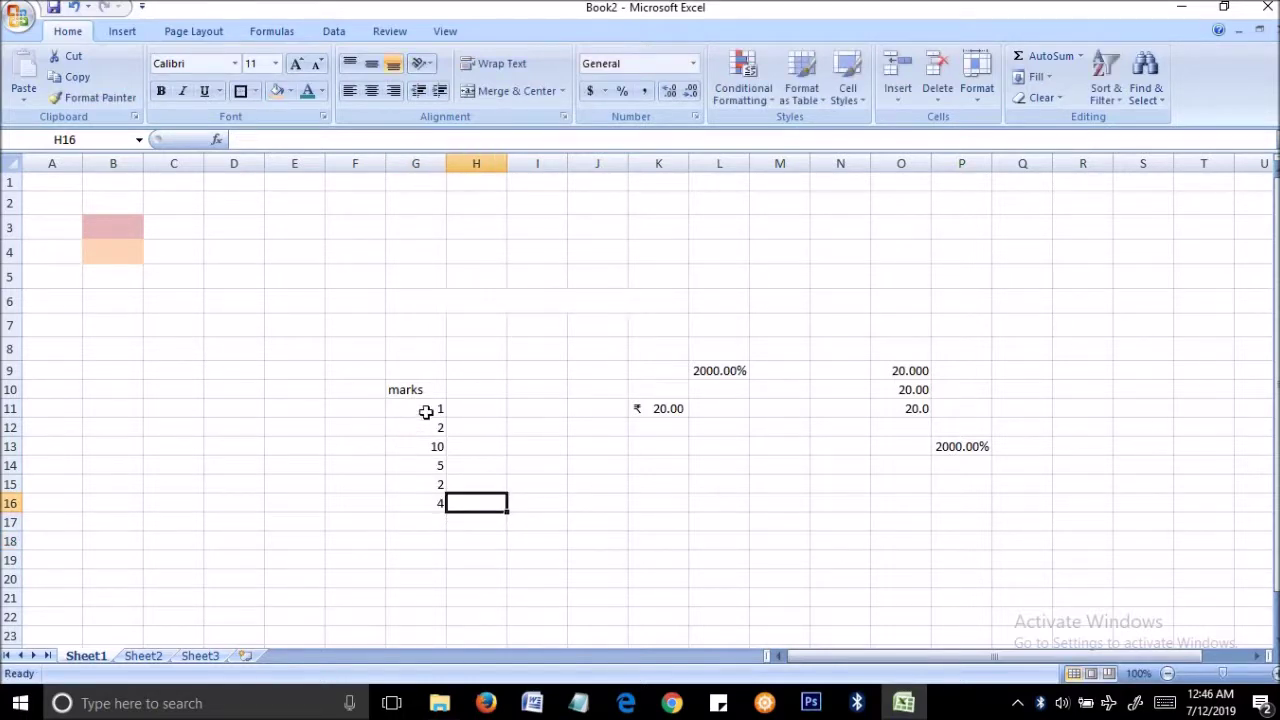
Step: Highlight marks in G11:G16 less than 4 with Yellow Fill with Dark Yellow Text
{"action": "left_click_drag", "start_coordinate": [426, 412], "coordinate": [430, 505]}
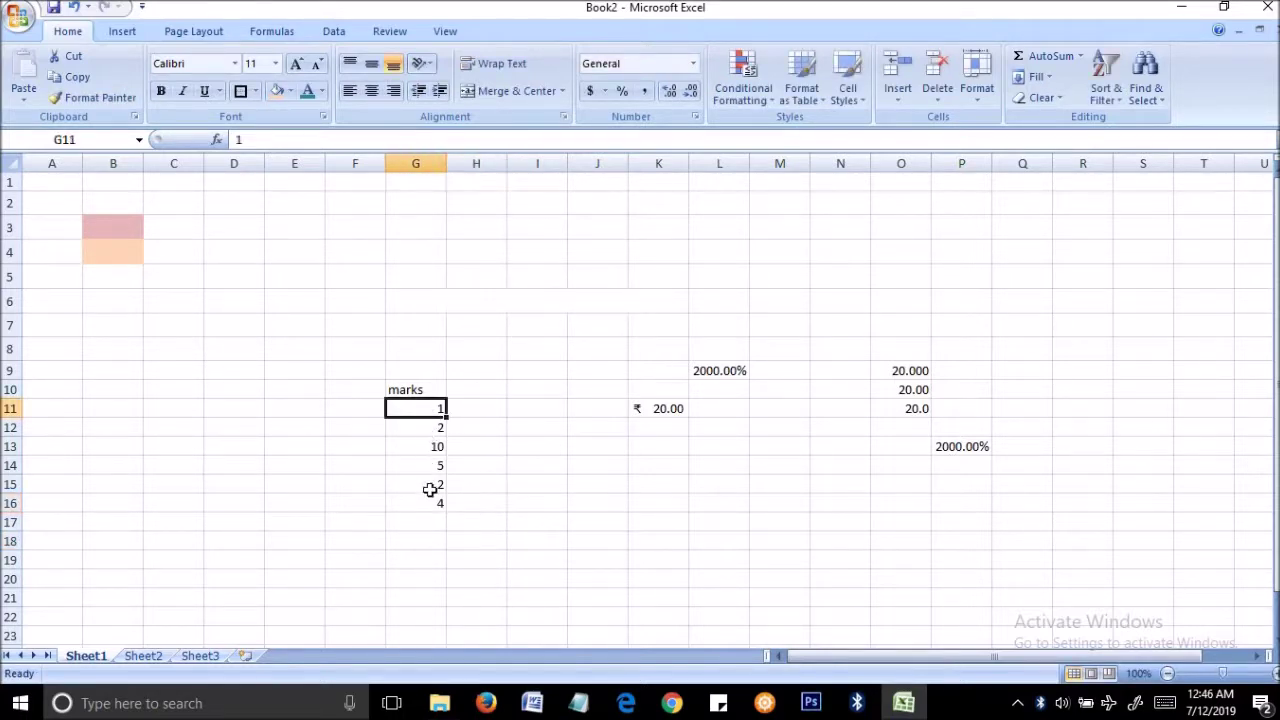
{"action": "left_click", "coordinate": [757, 103]}
{"action": "mouse_move", "coordinate": [775, 135]}
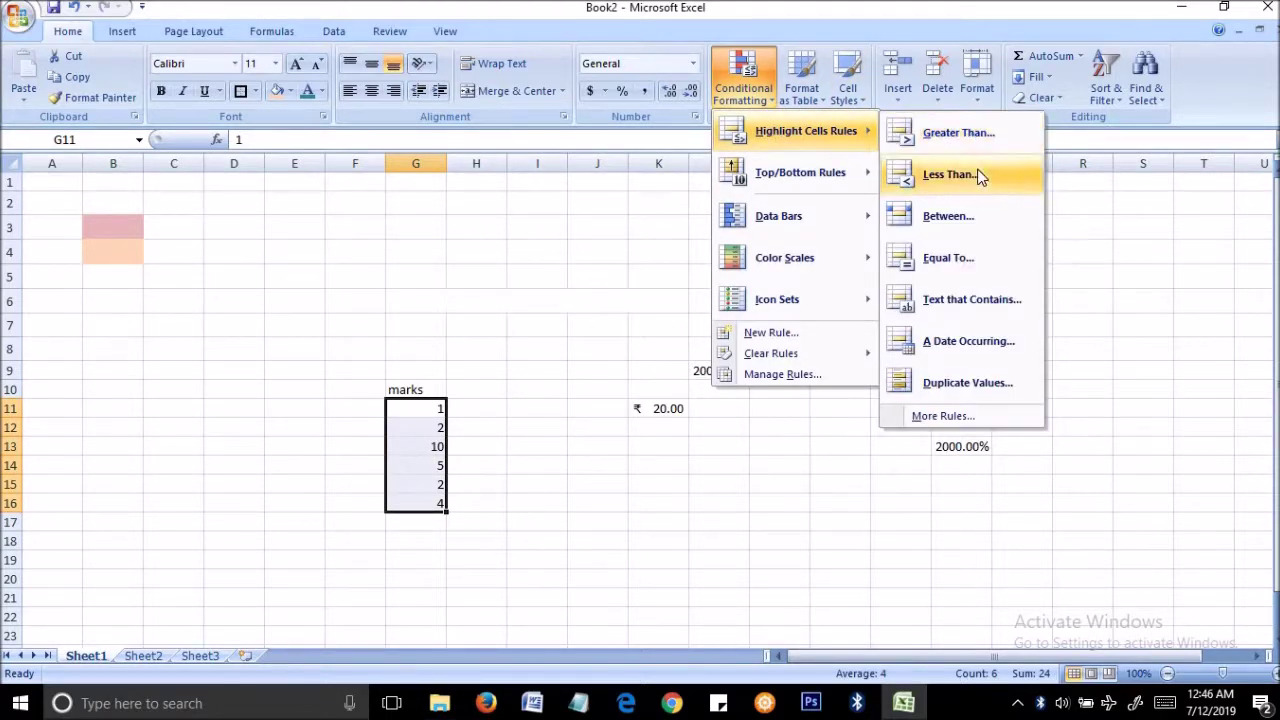
{"action": "left_click", "coordinate": [978, 175]}
{"action": "type", "text": "4"}
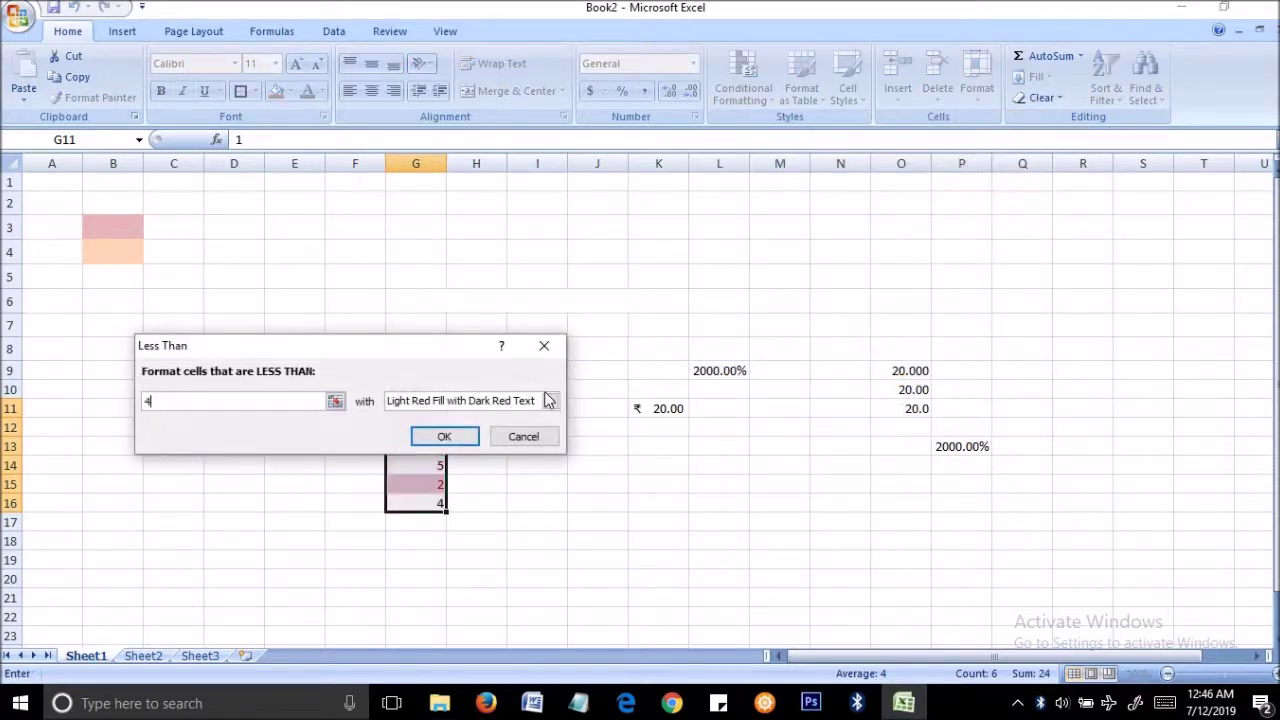
{"action": "left_click", "coordinate": [457, 403]}
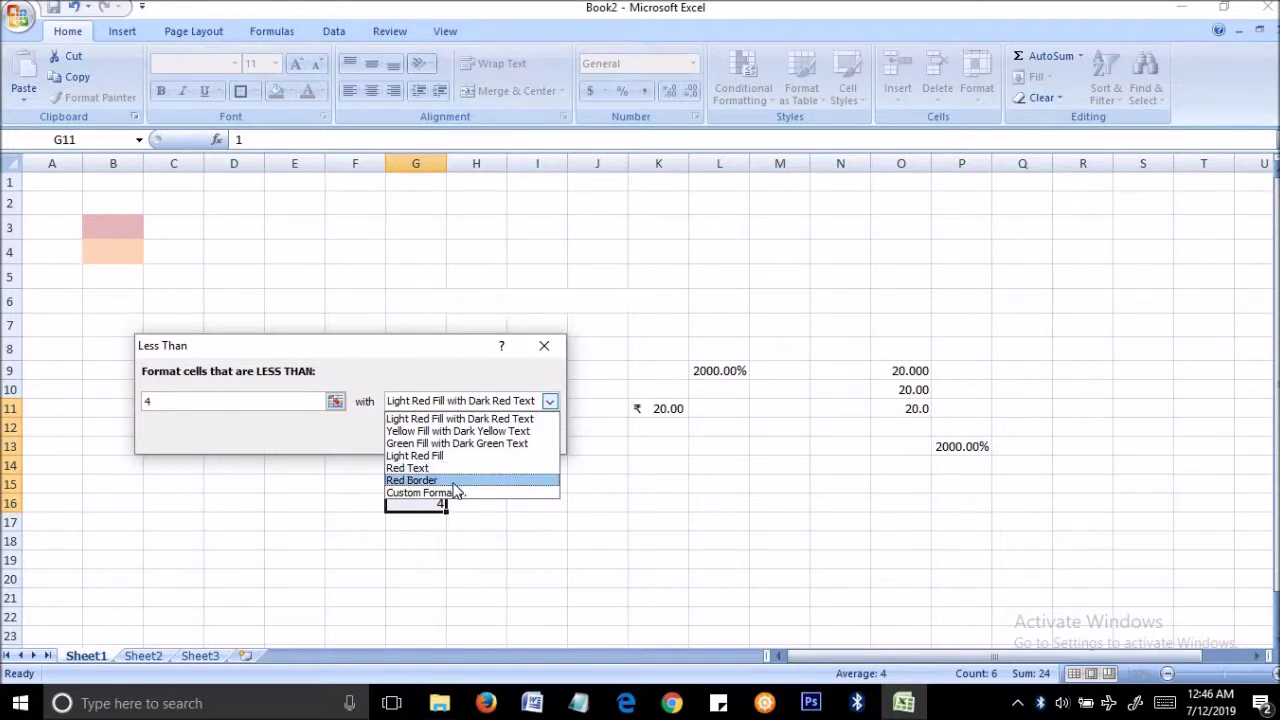
{"action": "left_click", "coordinate": [458, 433]}
{"action": "left_click", "coordinate": [443, 437]}
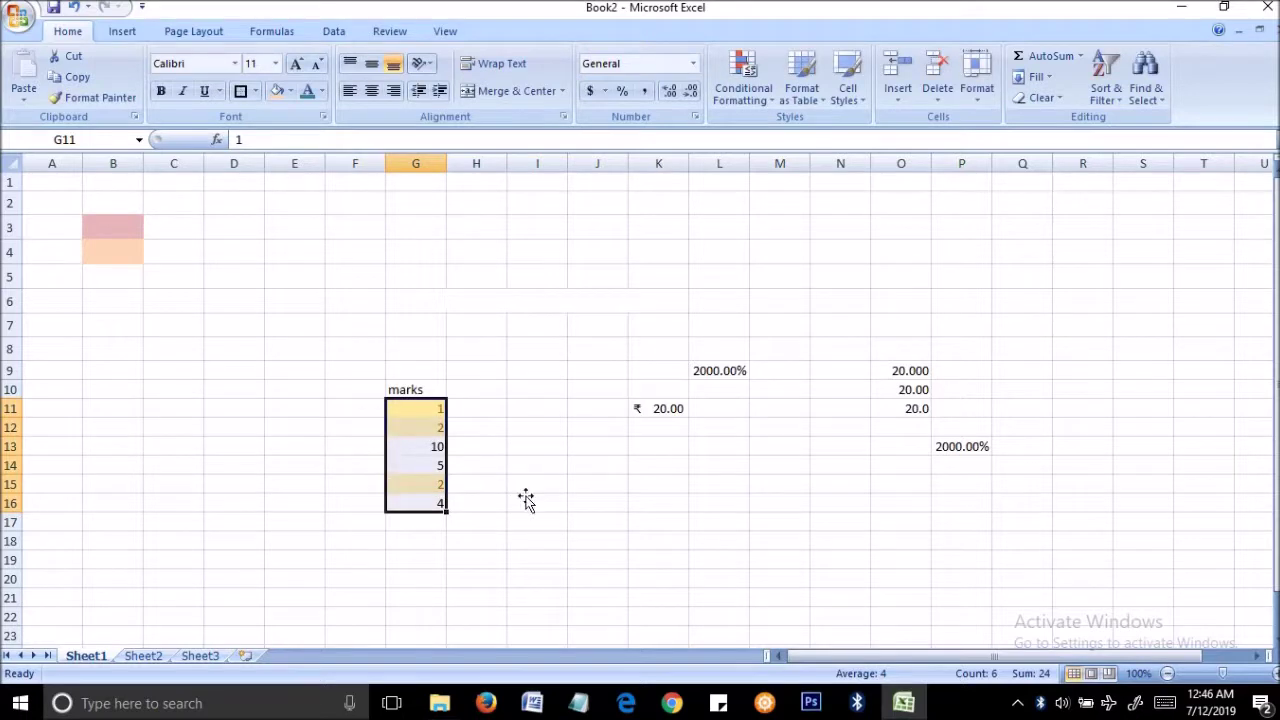
{"action": "left_click", "coordinate": [523, 500]}
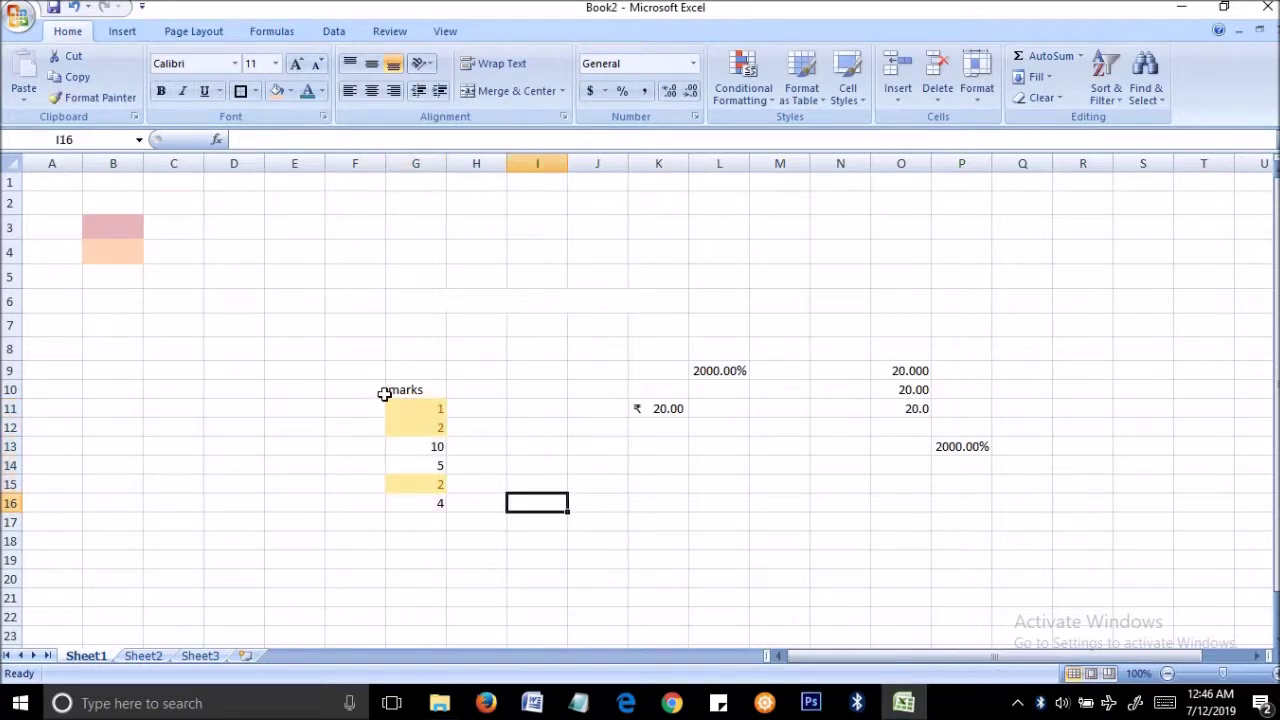
{"action": "left_click_drag", "start_coordinate": [413, 403], "coordinate": [409, 435]}
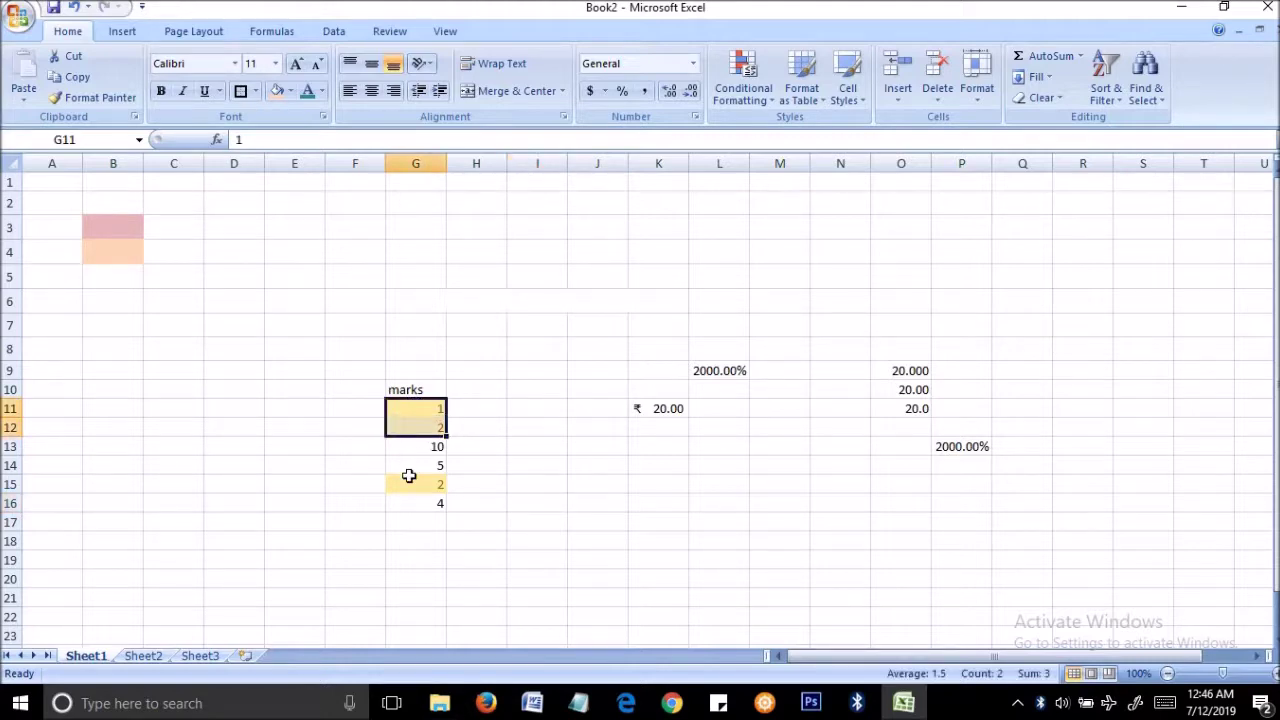
{"action": "left_click", "coordinate": [410, 484]}
{"action": "left_click", "coordinate": [653, 429]}
{"action": "left_click", "coordinate": [612, 521]}
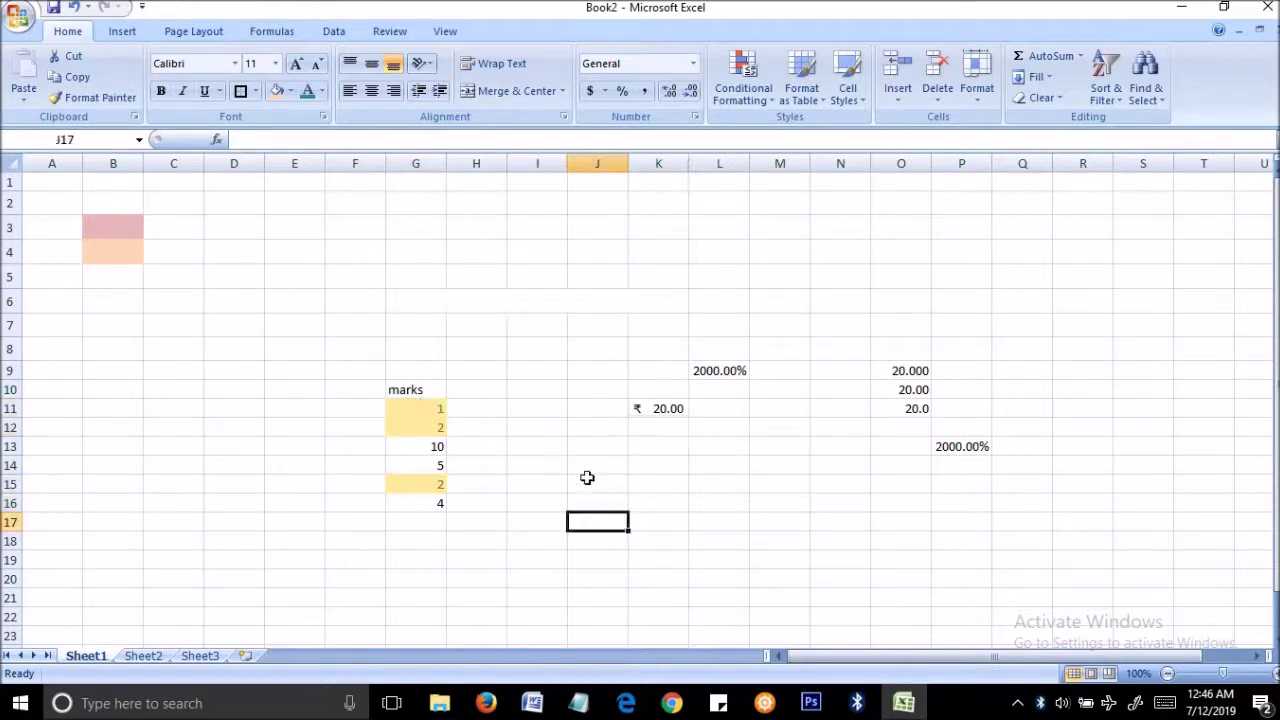
{"action": "left_click", "coordinate": [743, 80]}
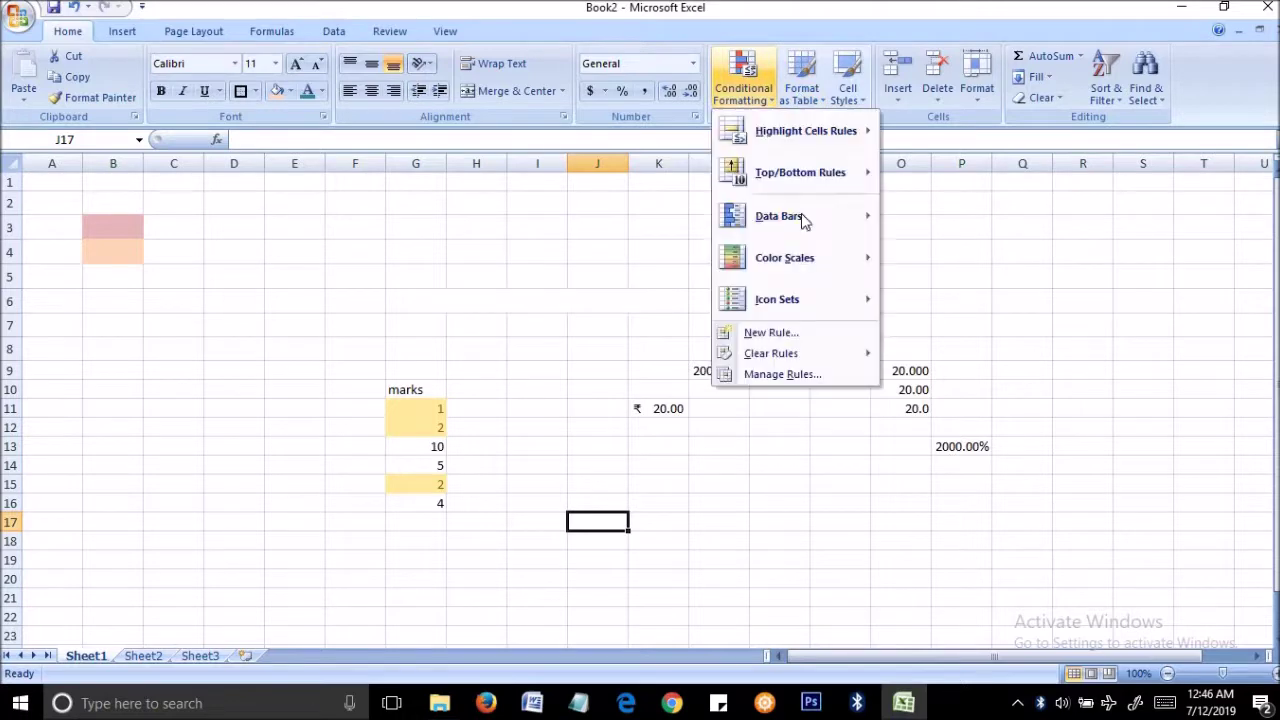
{"action": "mouse_move", "coordinate": [806, 314]}
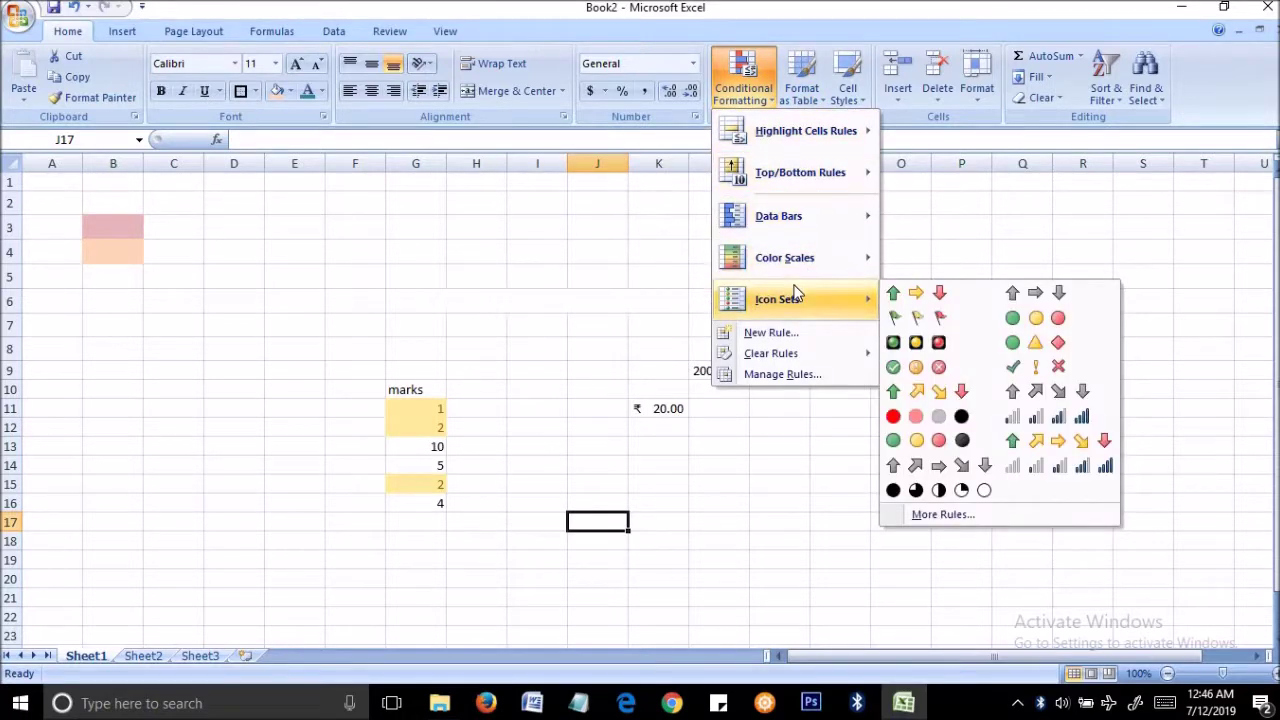
{"action": "mouse_move", "coordinate": [776, 186]}
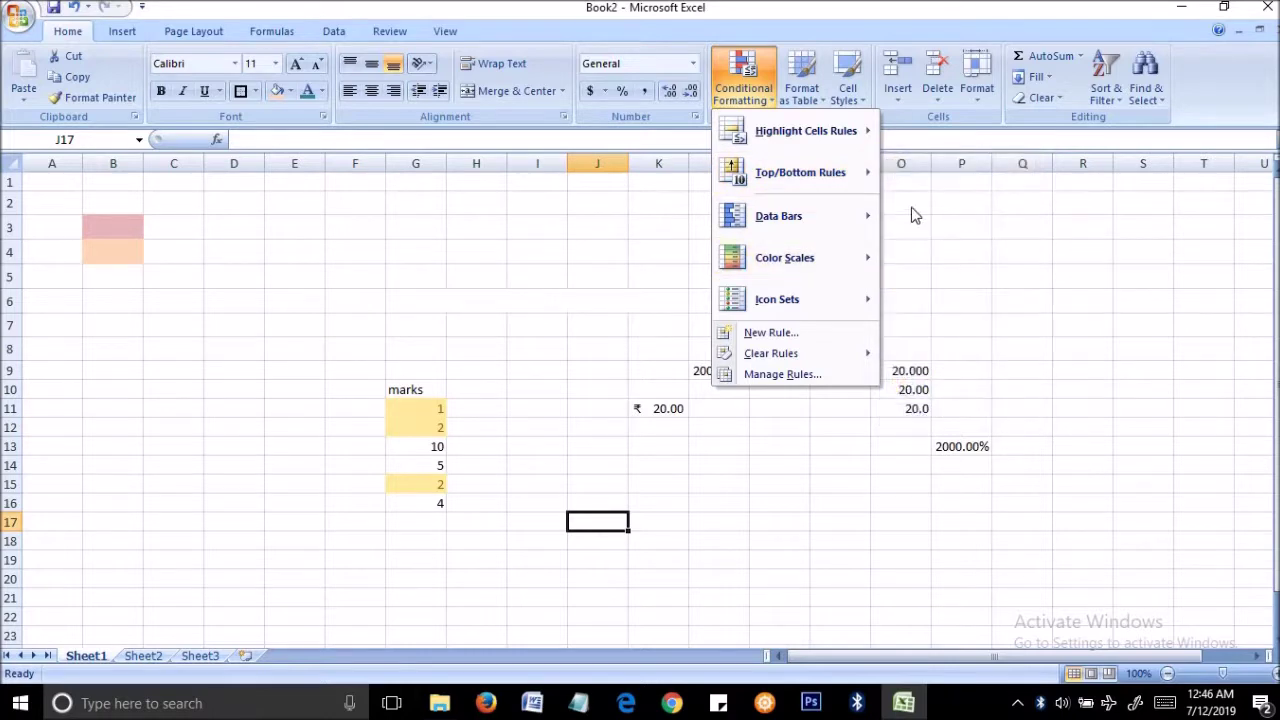
{"action": "mouse_move", "coordinate": [834, 195]}
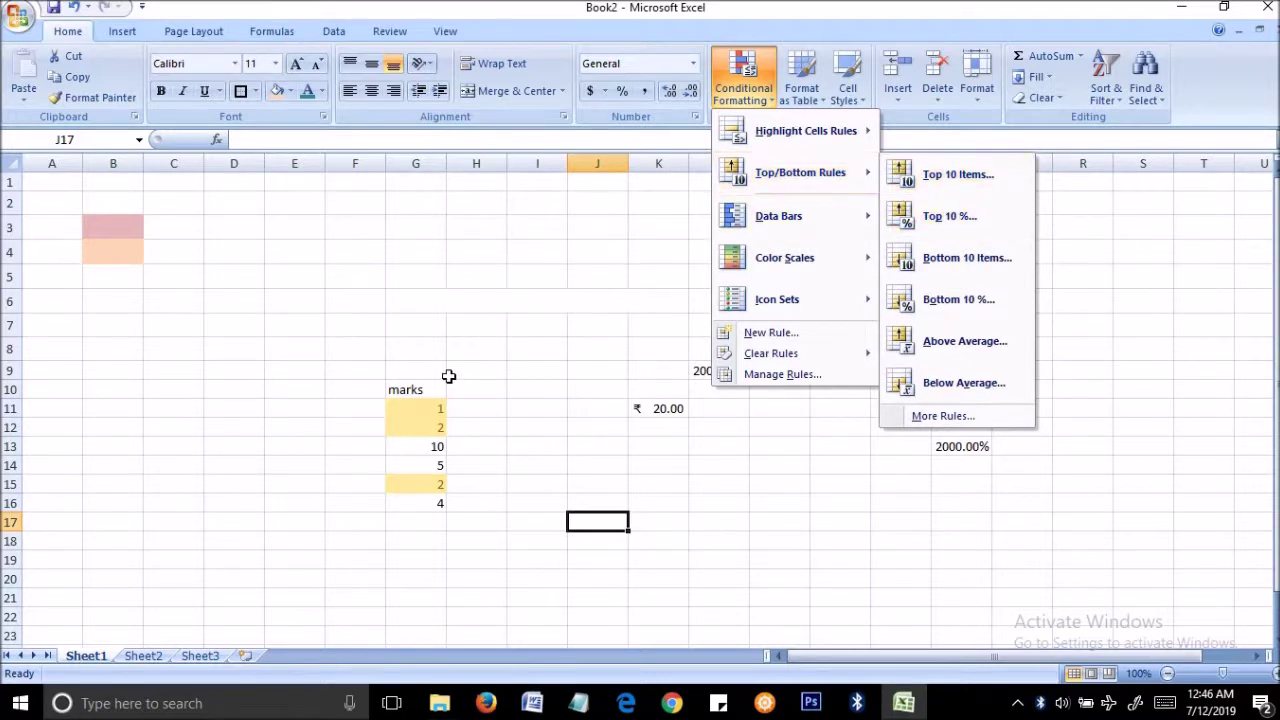
{"action": "left_click_drag", "start_coordinate": [440, 385], "coordinate": [431, 540]}
{"action": "left_click_drag", "start_coordinate": [211, 350], "coordinate": [490, 349]}
{"action": "left_click_drag", "start_coordinate": [1253, 543], "coordinate": [300, 517]}
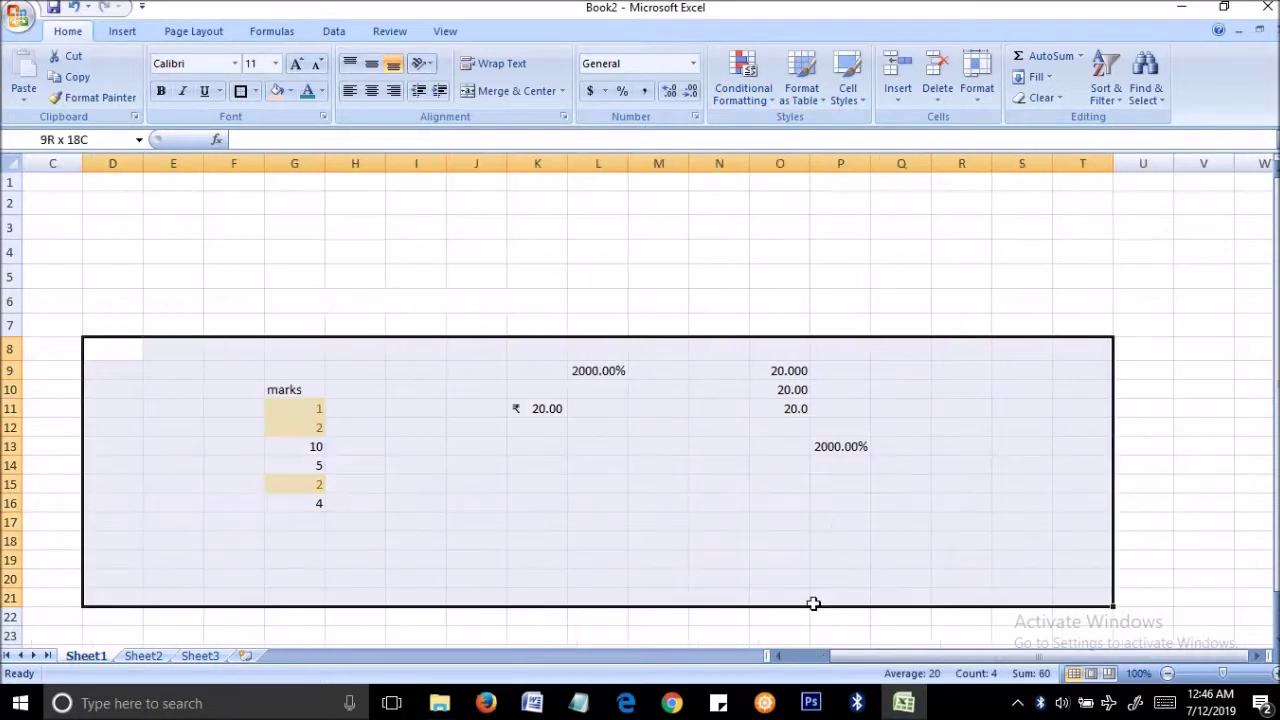
{"action": "left_click", "coordinate": [476, 521]}
{"action": "left_click_drag", "start_coordinate": [281, 322], "coordinate": [1054, 594]}
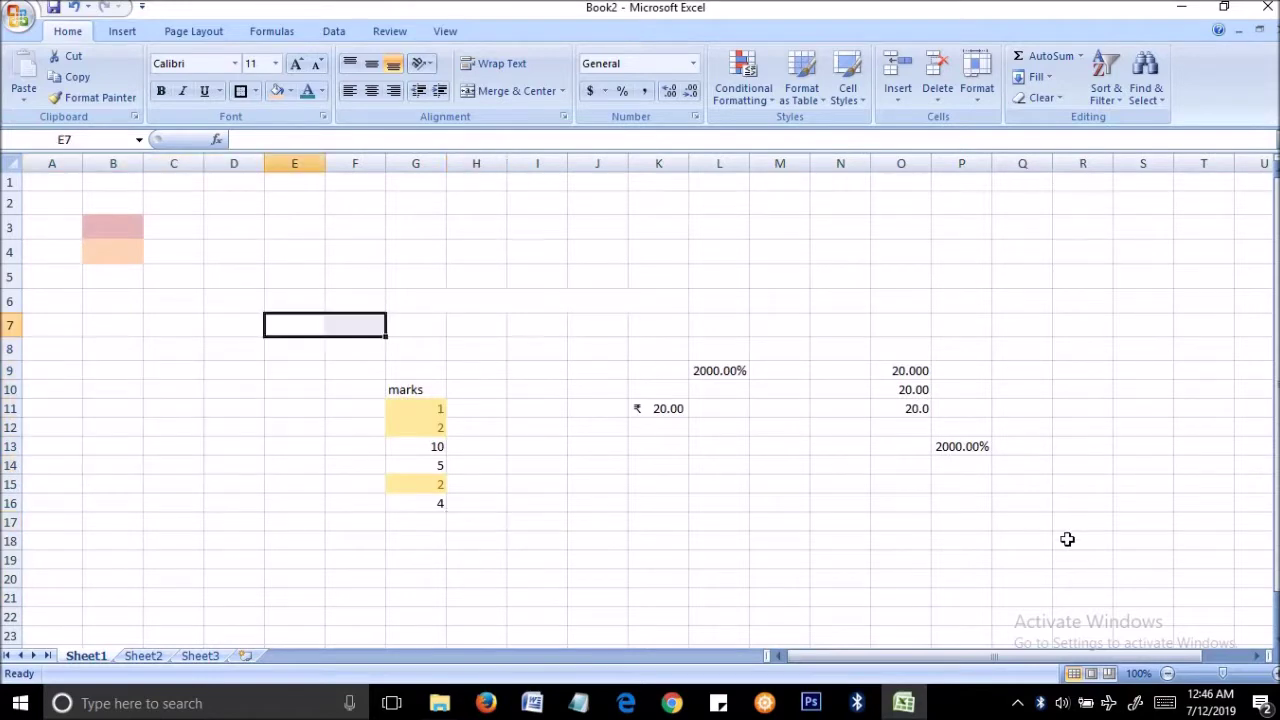
Step: Delete the merged cell G6:K6, shifting the remaining cells left
{"action": "left_click", "coordinate": [831, 485]}
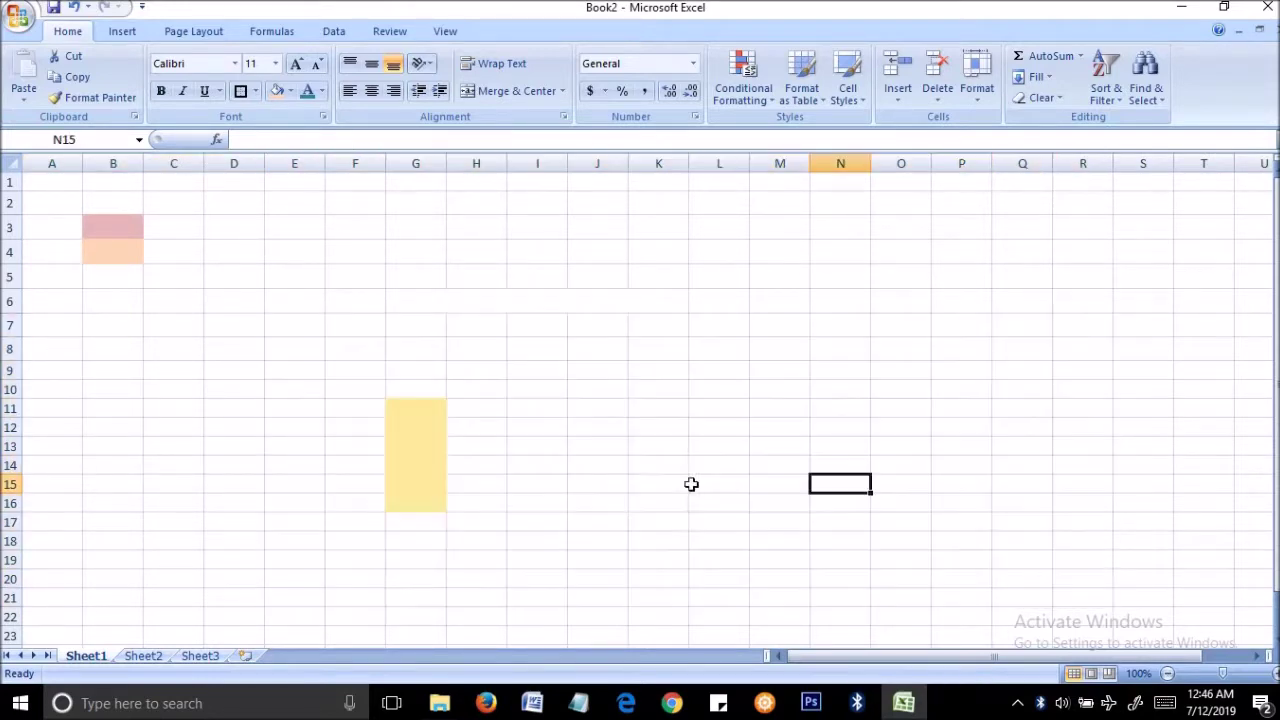
{"action": "left_click", "coordinate": [515, 302]}
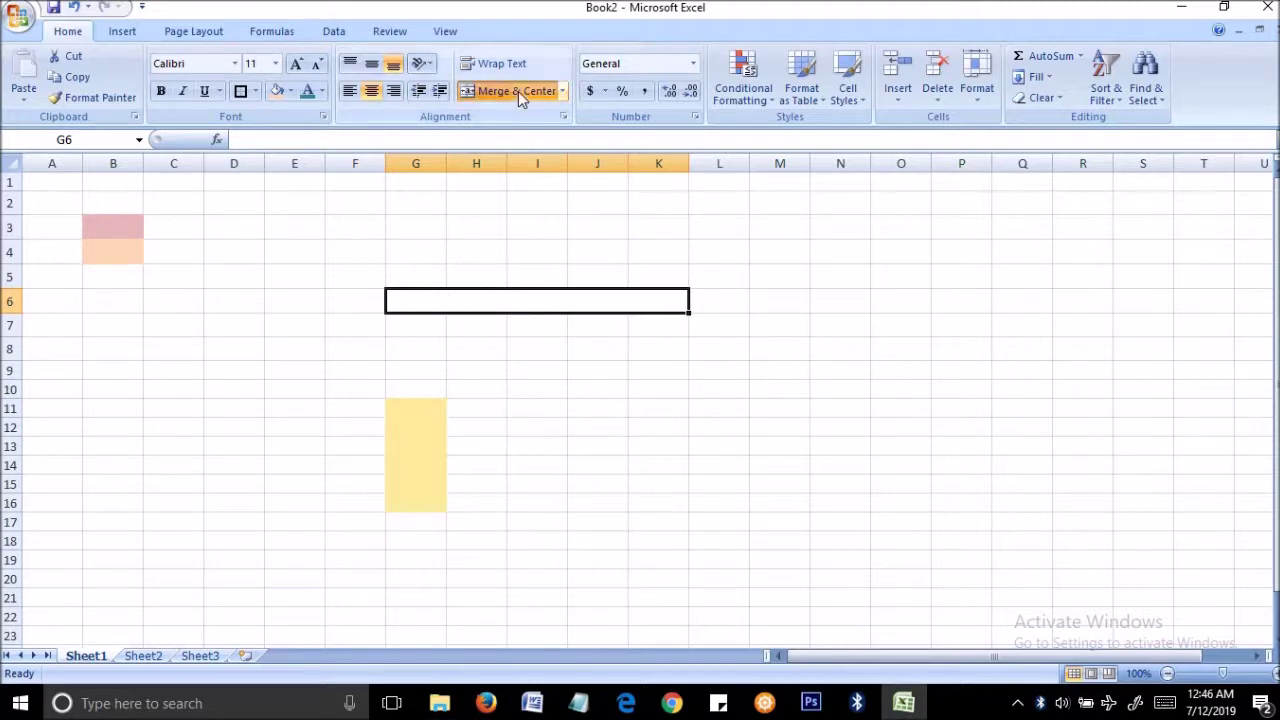
{"action": "right_click", "coordinate": [560, 302]}
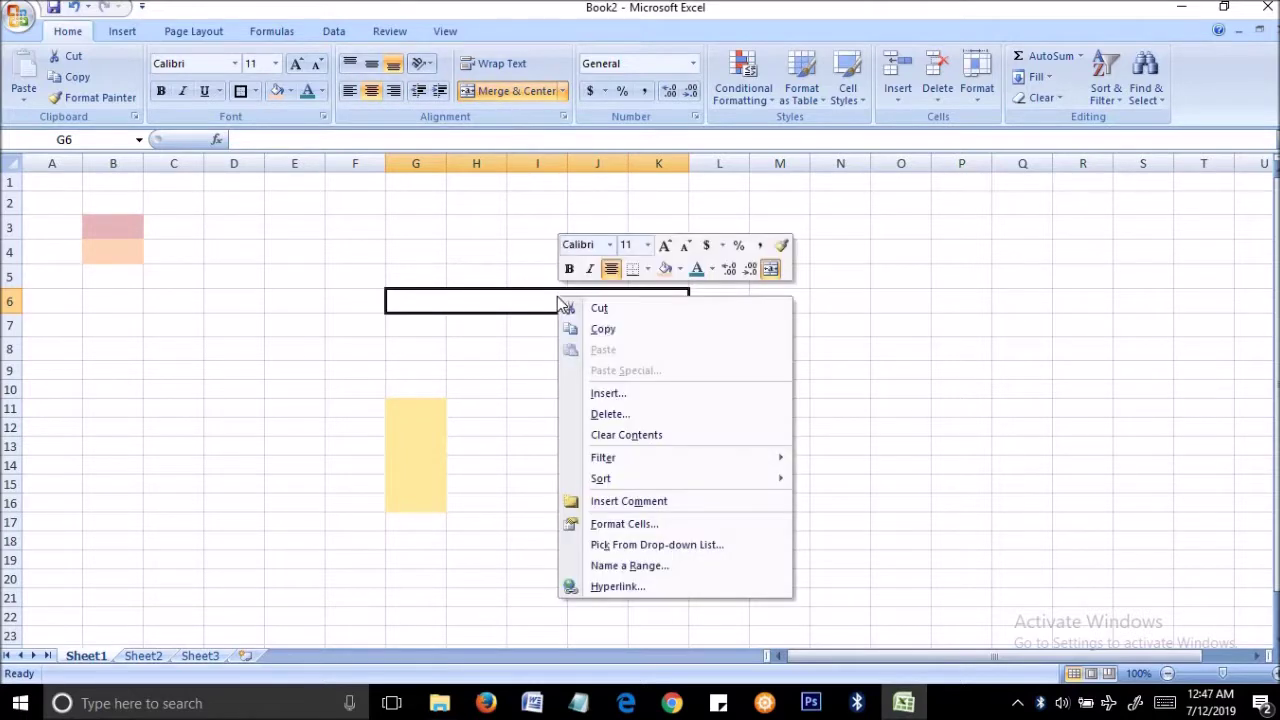
{"action": "left_click", "coordinate": [650, 412]}
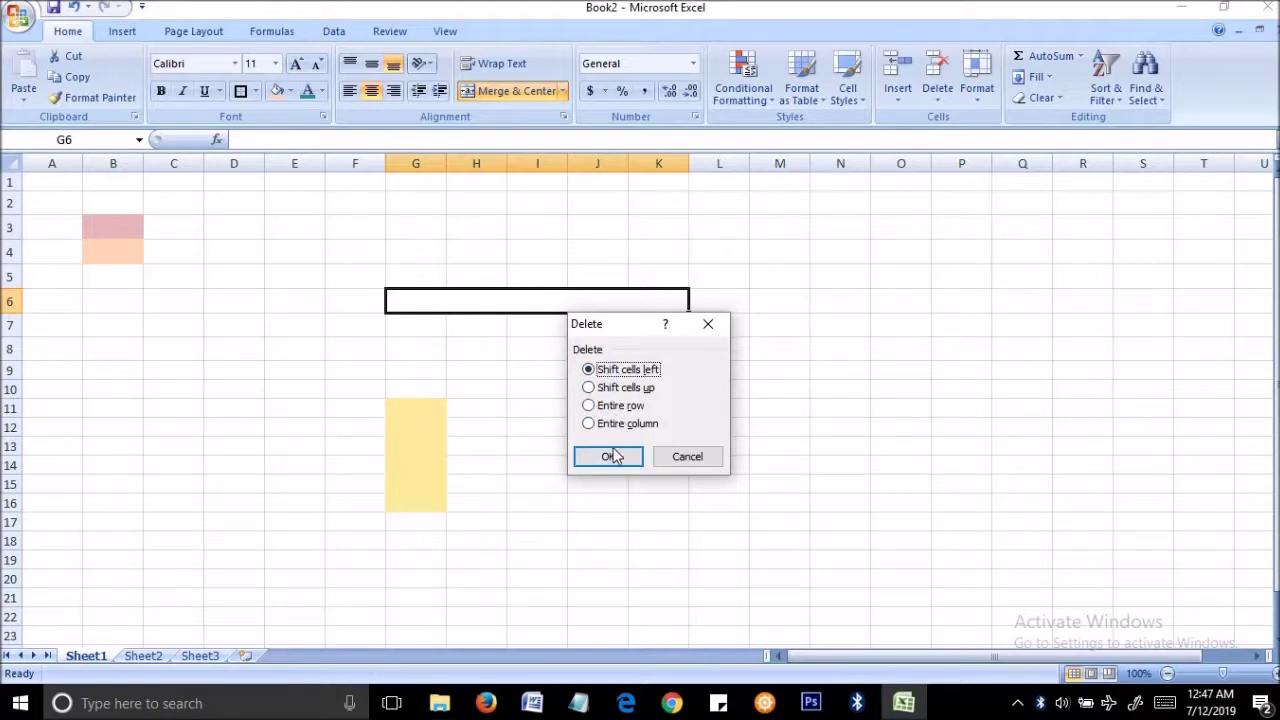
{"action": "left_click", "coordinate": [614, 456]}
{"action": "left_click", "coordinate": [571, 389]}
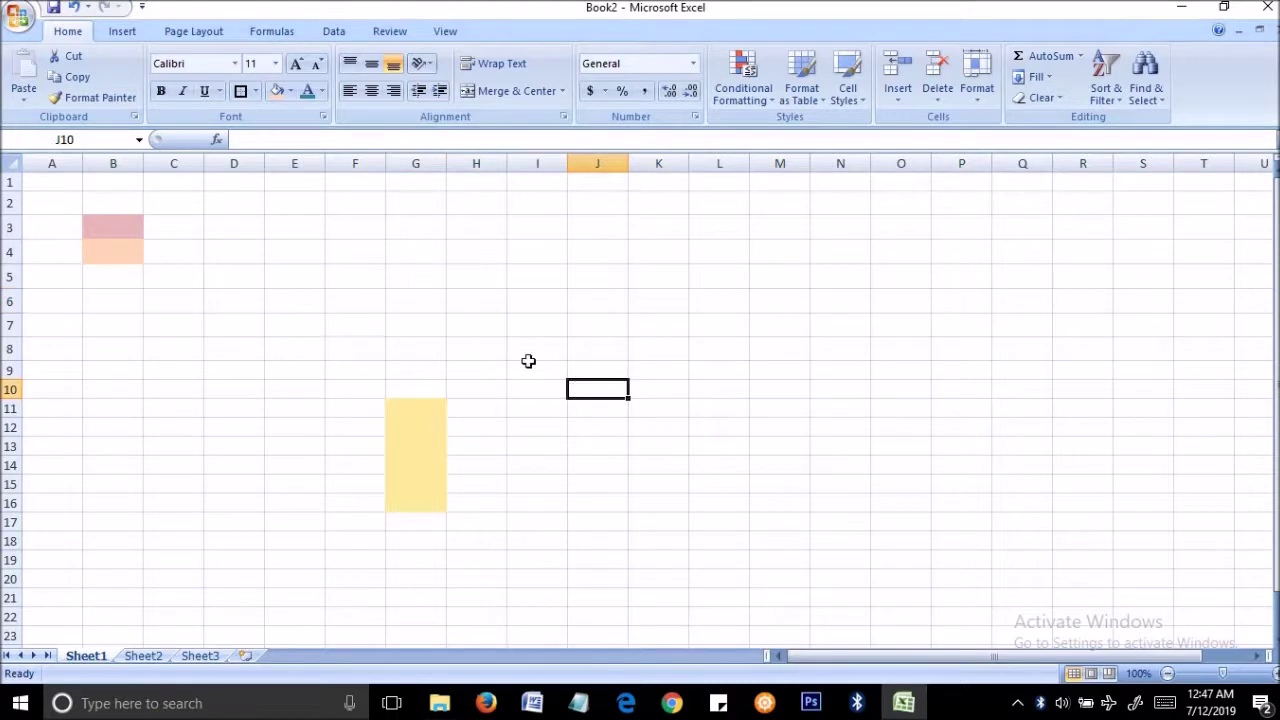
{"action": "left_click_drag", "start_coordinate": [387, 258], "coordinate": [754, 403]}
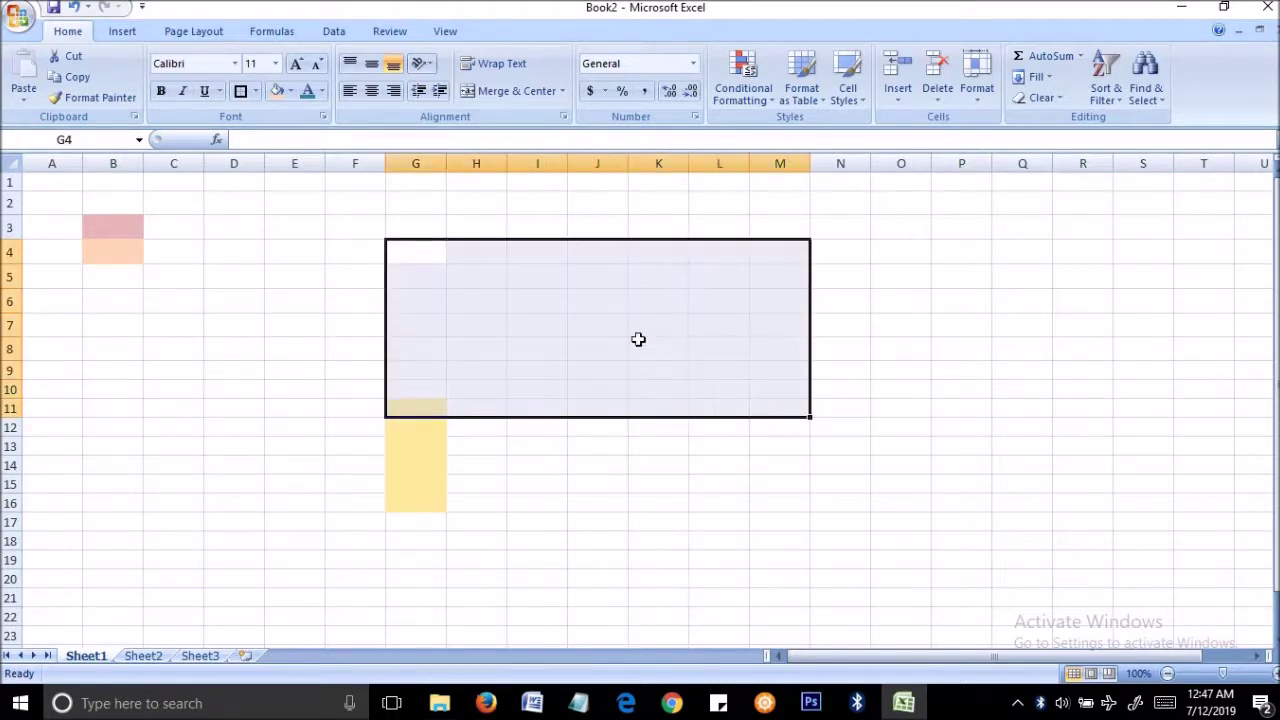
{"action": "left_click_drag", "start_coordinate": [415, 301], "coordinate": [869, 311]}
{"action": "left_click", "coordinate": [743, 426]}
{"action": "left_click_drag", "start_coordinate": [420, 301], "coordinate": [808, 300]}
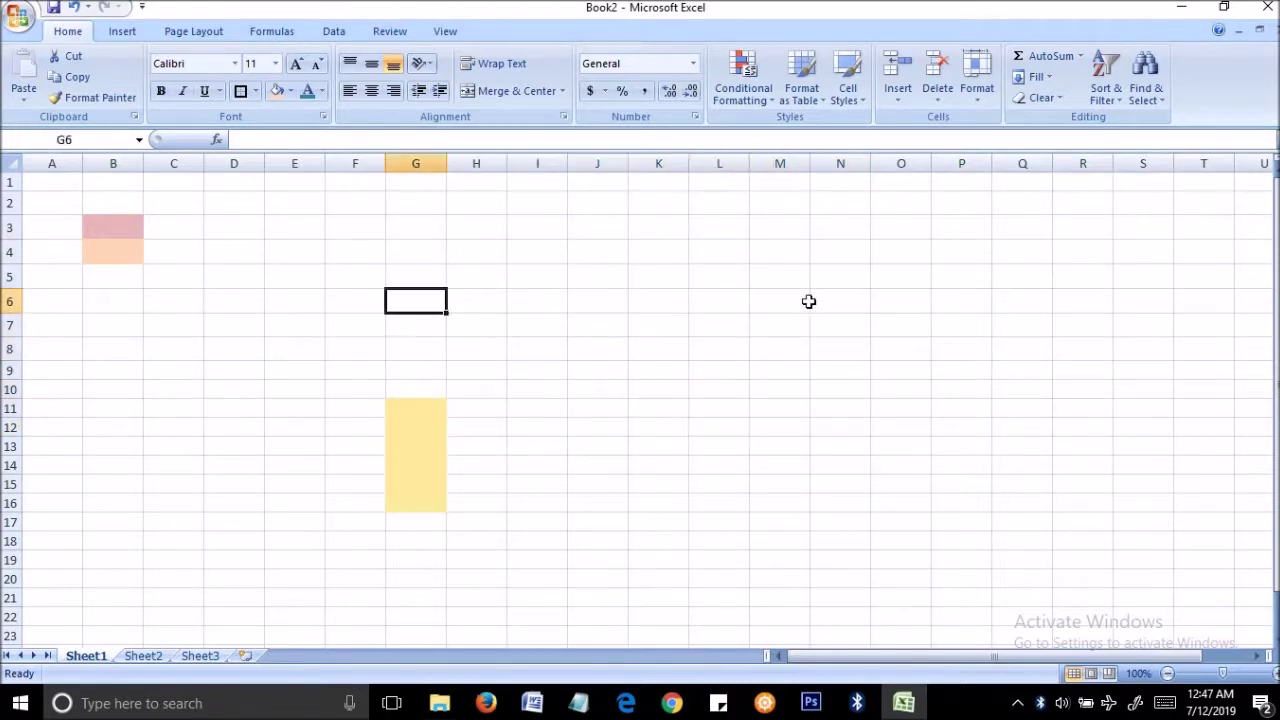
{"action": "left_click", "coordinate": [517, 91]}
{"action": "left_click", "coordinate": [597, 324]}
{"action": "left_click_drag", "start_coordinate": [415, 250], "coordinate": [838, 362]}
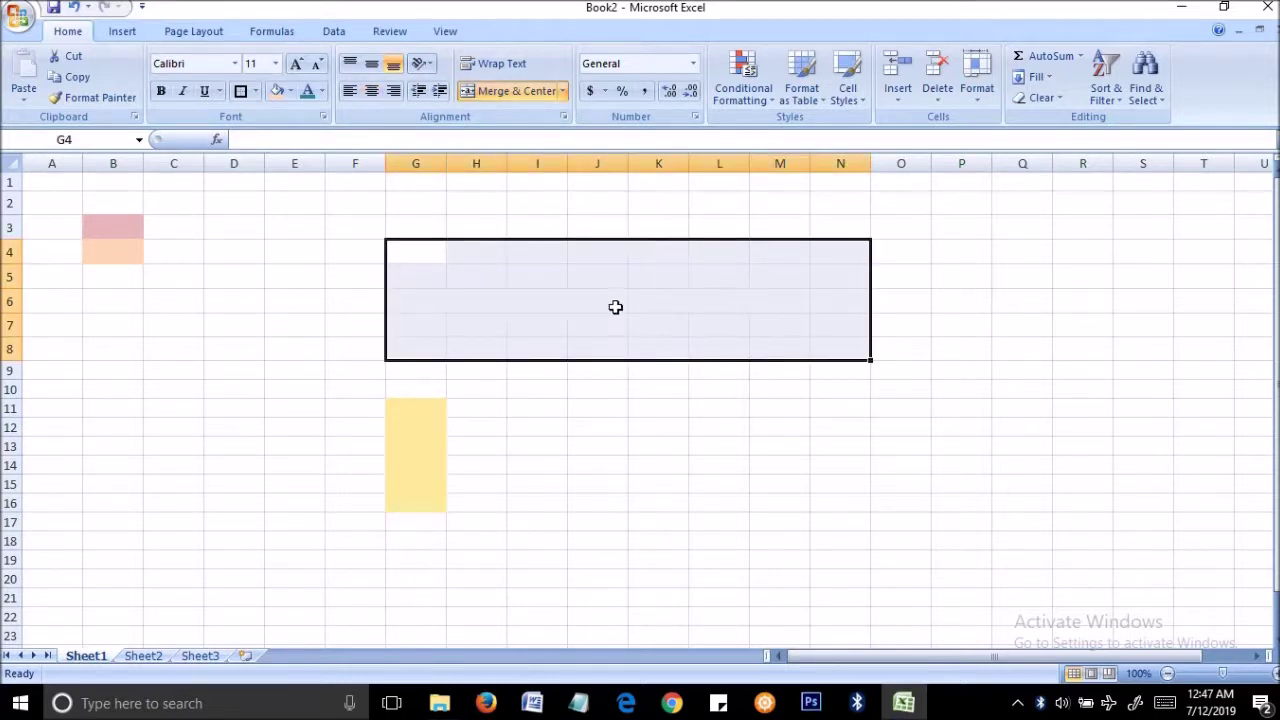
{"action": "left_click", "coordinate": [567, 310]}
{"action": "type", "text": "fhdfh"}
{"action": "left_click", "coordinate": [476, 370]}
{"action": "type", "text": "ghgdhd"}
{"action": "left_click", "coordinate": [597, 348]}
{"action": "type", "text": "hdf"}
{"action": "left_click", "coordinate": [460, 403]}
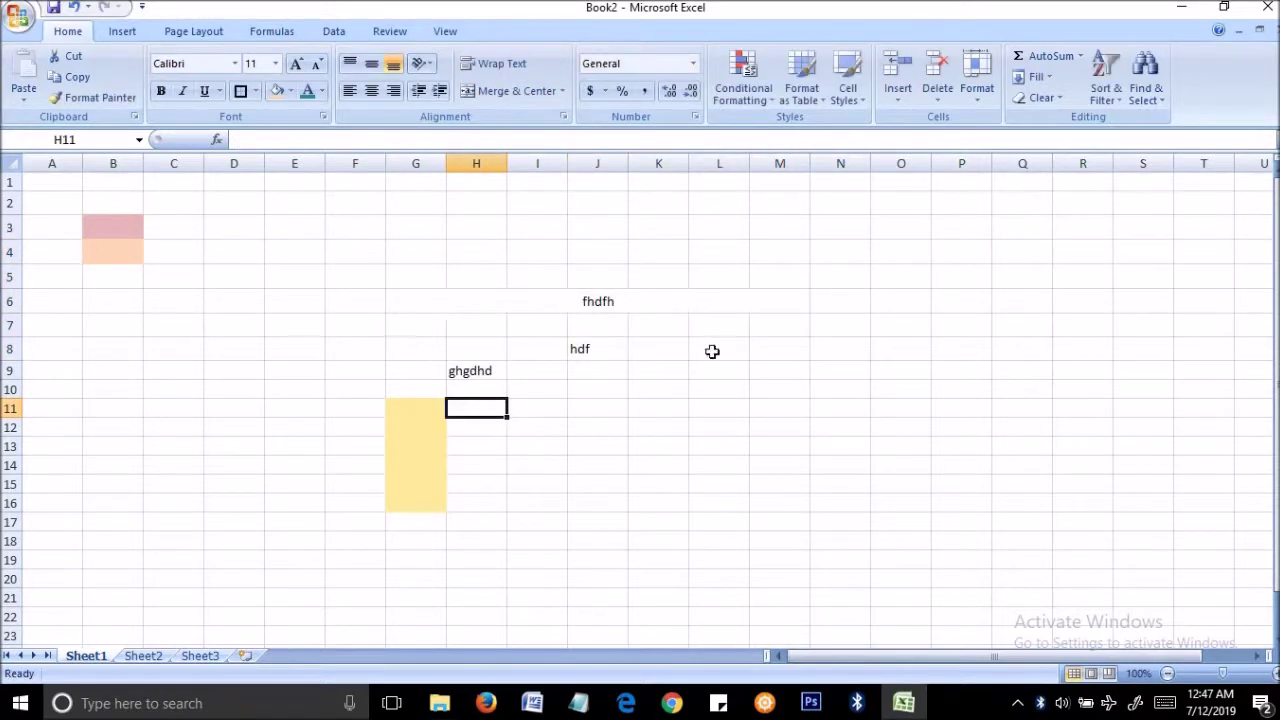
{"action": "left_click_drag", "start_coordinate": [700, 301], "coordinate": [919, 433]}
{"action": "key", "text": "Delete"}
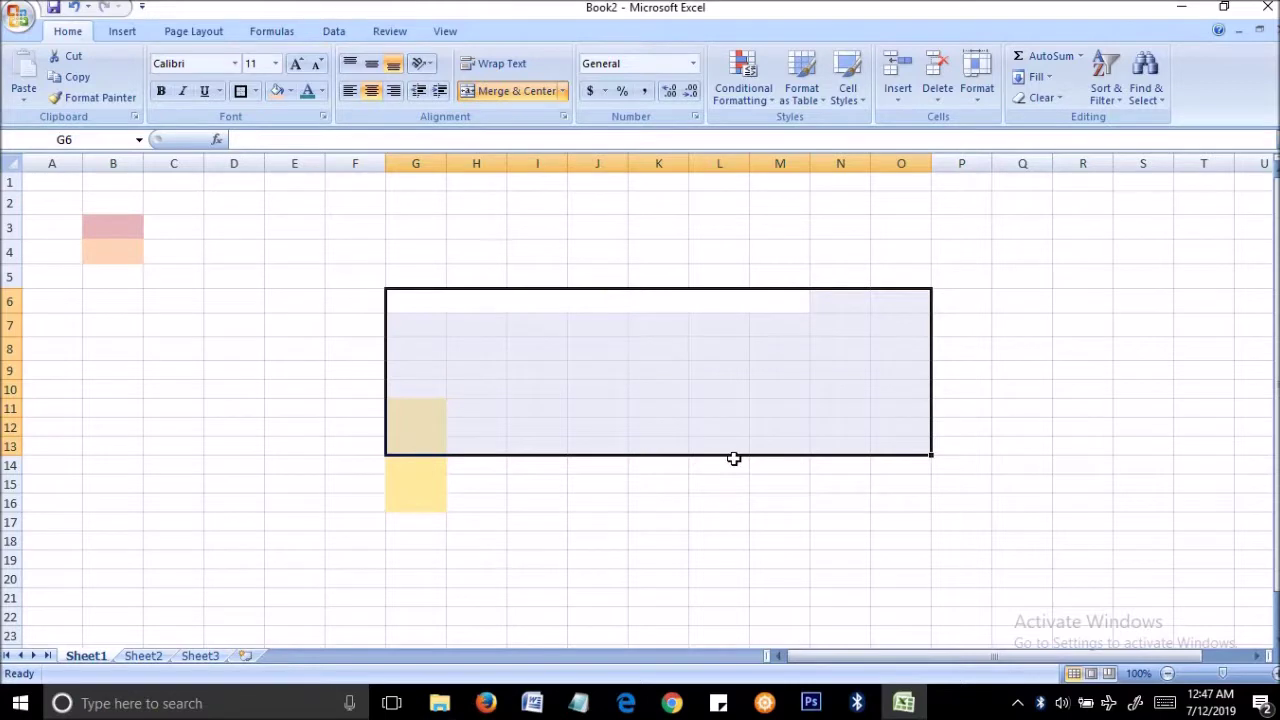
{"action": "left_click", "coordinate": [733, 462]}
{"action": "left_click", "coordinate": [666, 296]}
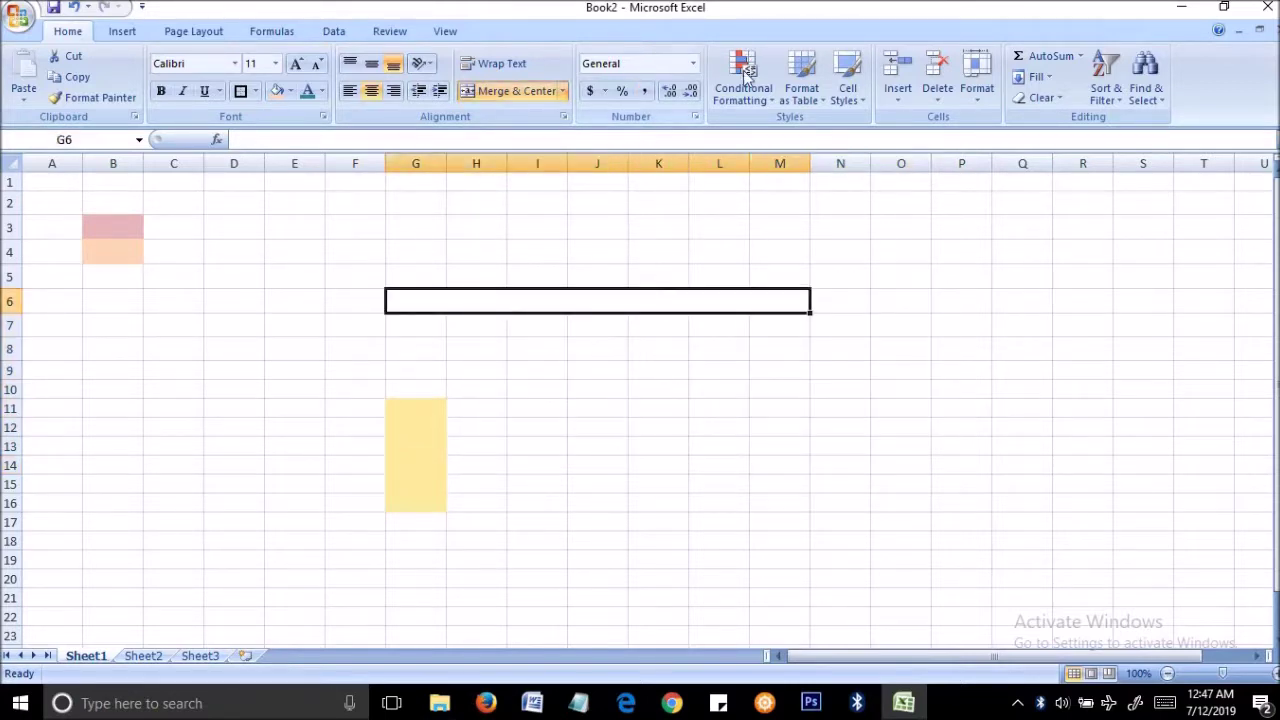
{"action": "left_click", "coordinate": [740, 329]}
{"action": "type", "text": "gf"}
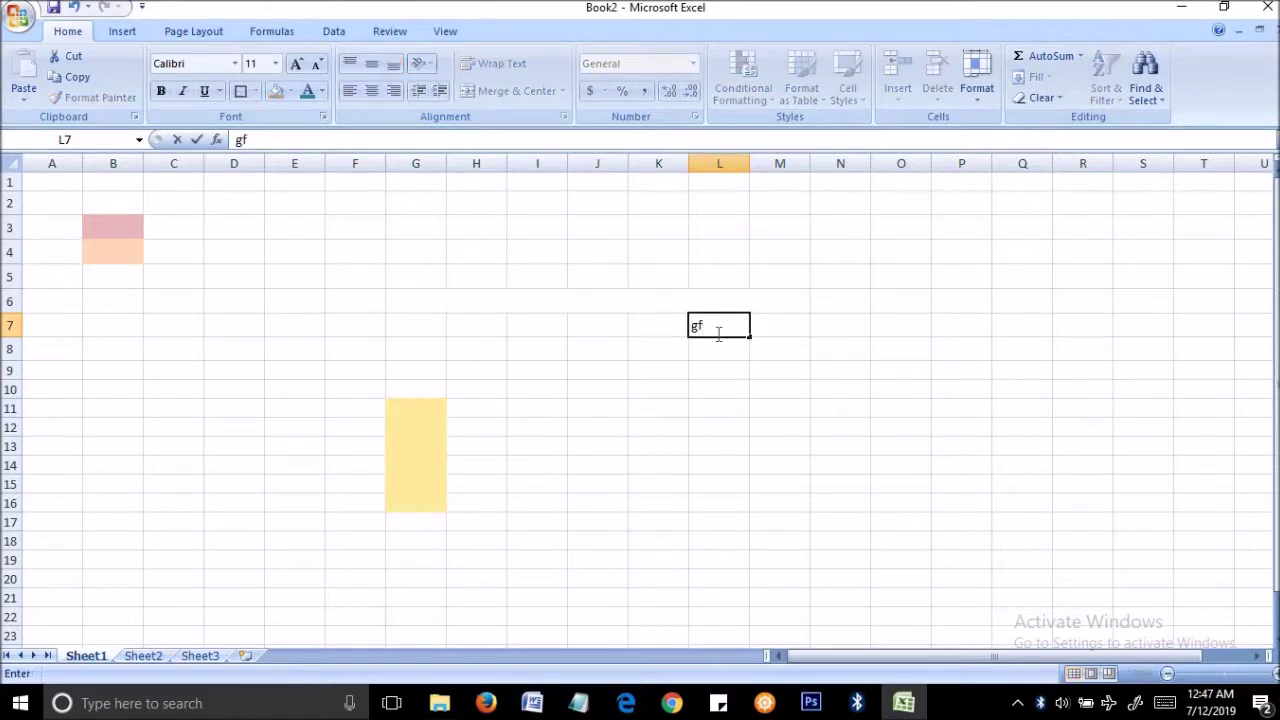
{"action": "left_click_drag", "start_coordinate": [660, 305], "coordinate": [849, 346]}
{"action": "left_click", "coordinate": [720, 388]}
{"action": "right_click", "coordinate": [573, 296]}
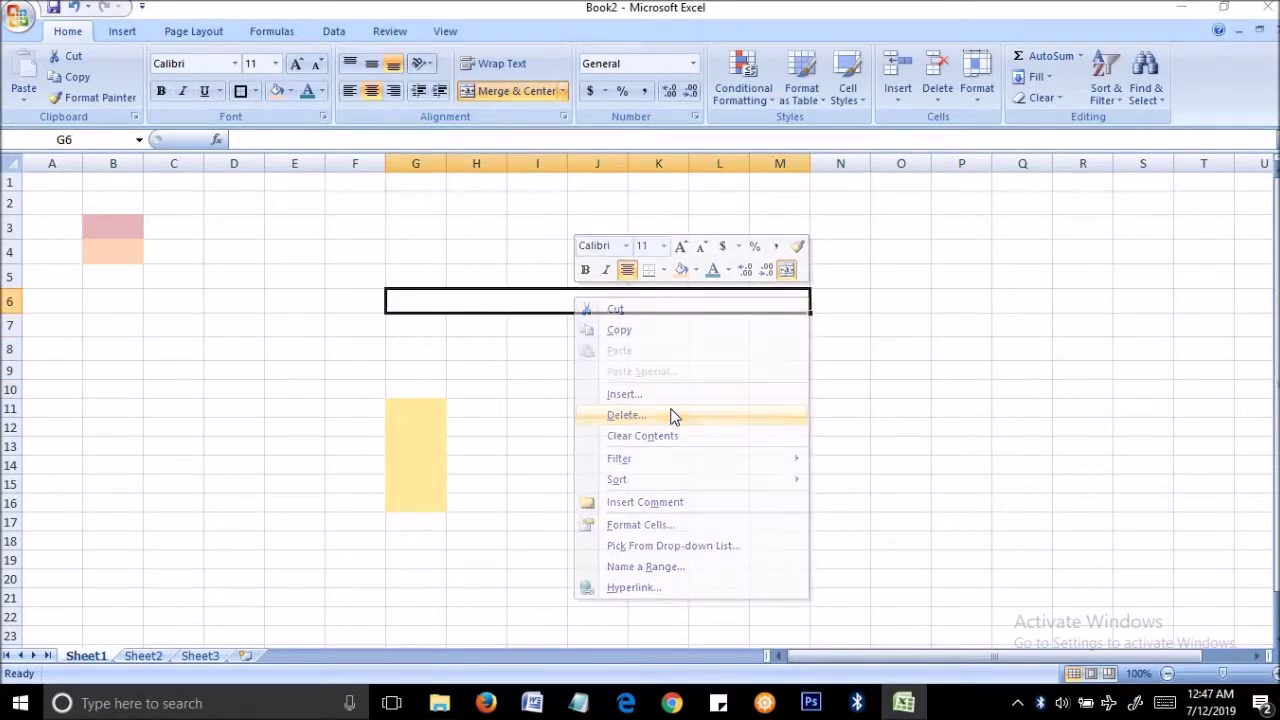
{"action": "left_click", "coordinate": [672, 416]}
{"action": "left_click", "coordinate": [634, 458]}
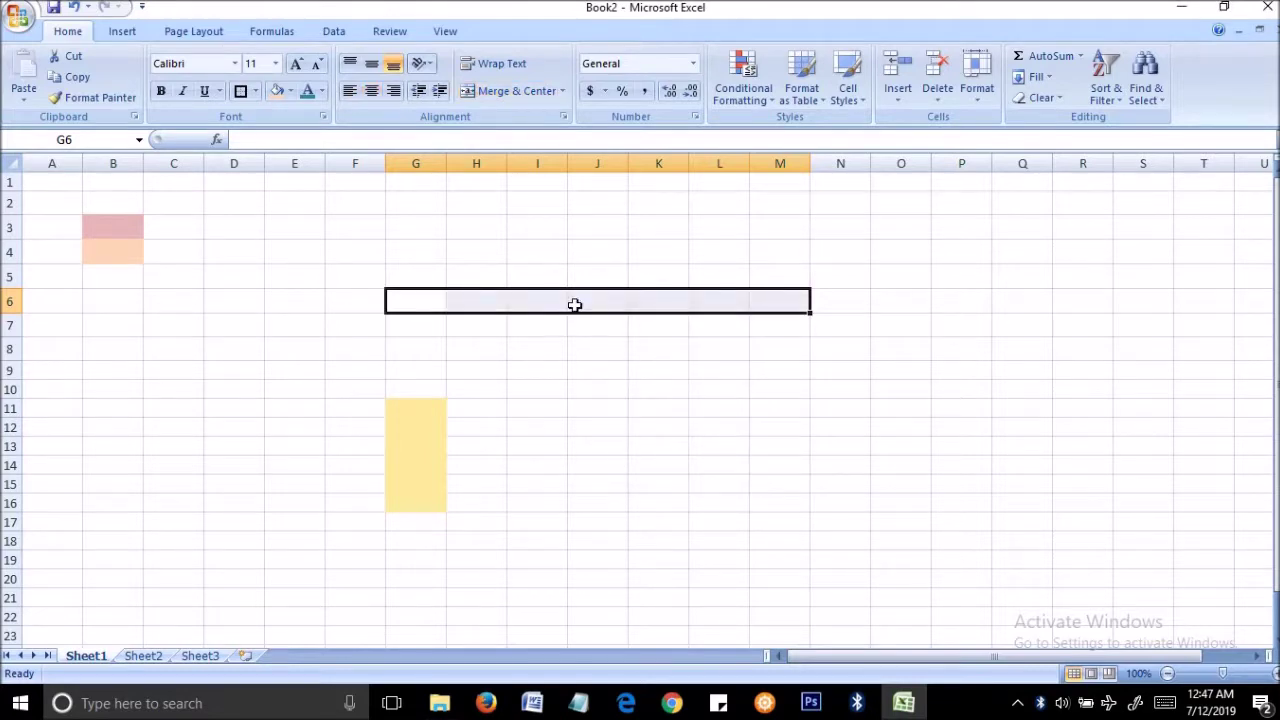
{"action": "left_click", "coordinate": [592, 303]}
{"action": "right_click", "coordinate": [606, 310]}
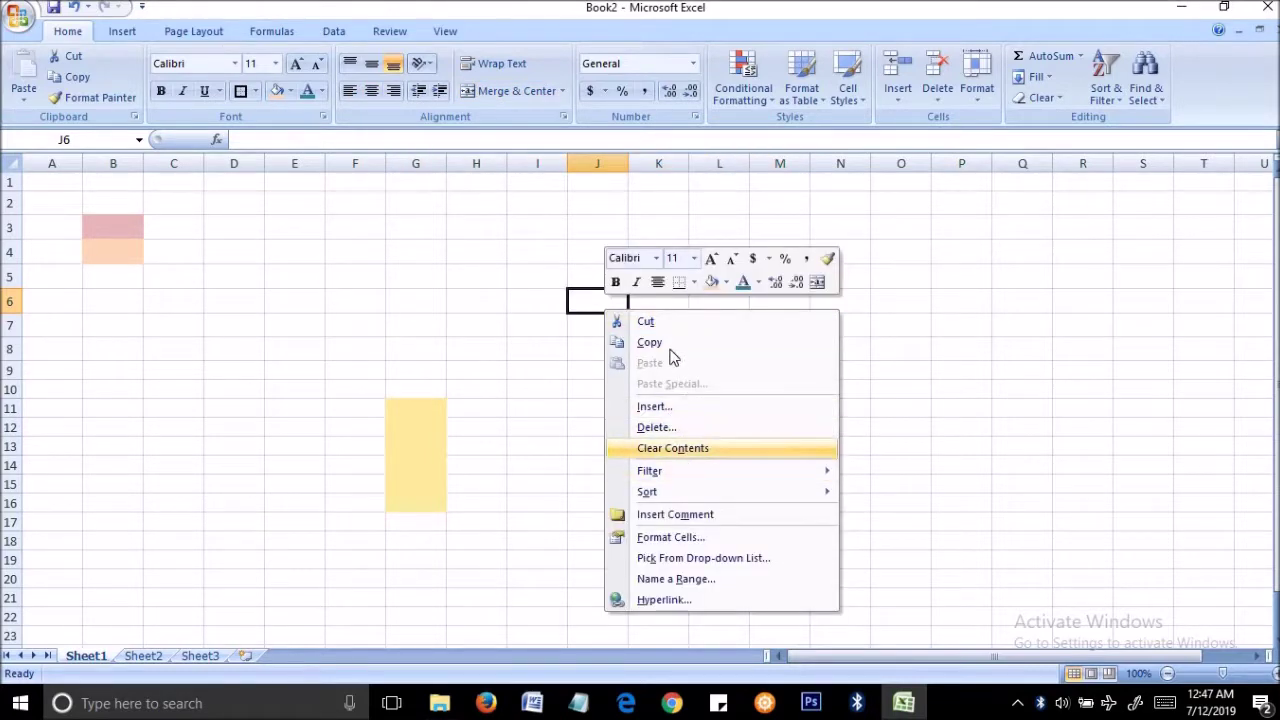
Step: Type the labels as, ss and 's s' down J4:J6
{"action": "left_click", "coordinate": [582, 310]}
{"action": "left_click", "coordinate": [600, 245]}
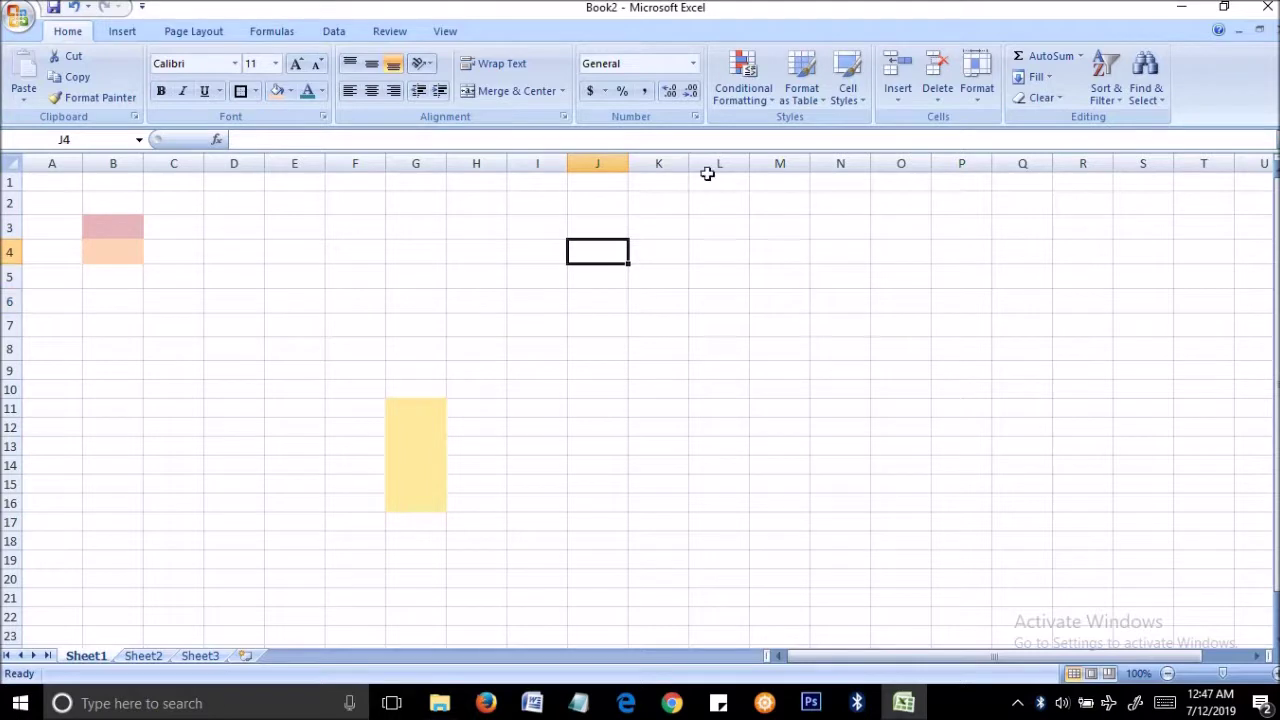
{"action": "type", "text": "as"}
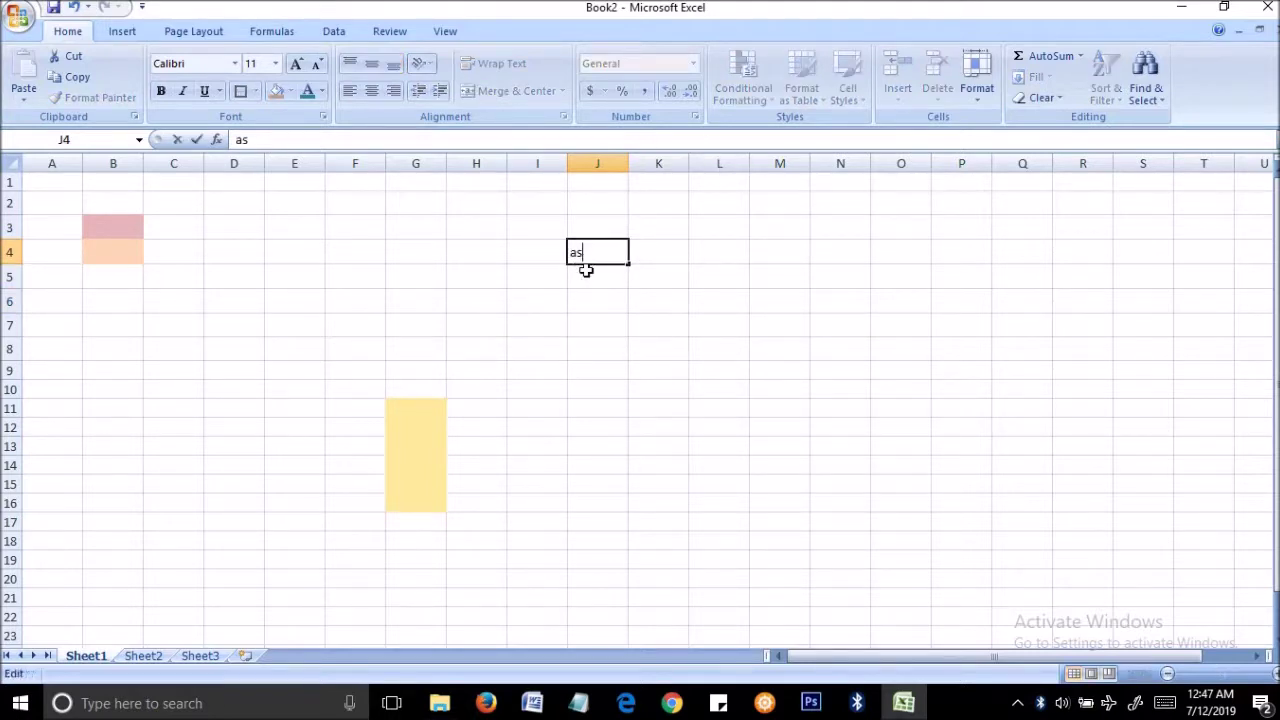
{"action": "key", "text": "Return"}
{"action": "type", "text": "ss"}
{"action": "key", "text": "Return"}
{"action": "type", "text": "s s"}
{"action": "key", "text": "Return"}
{"action": "key", "text": "Right"}
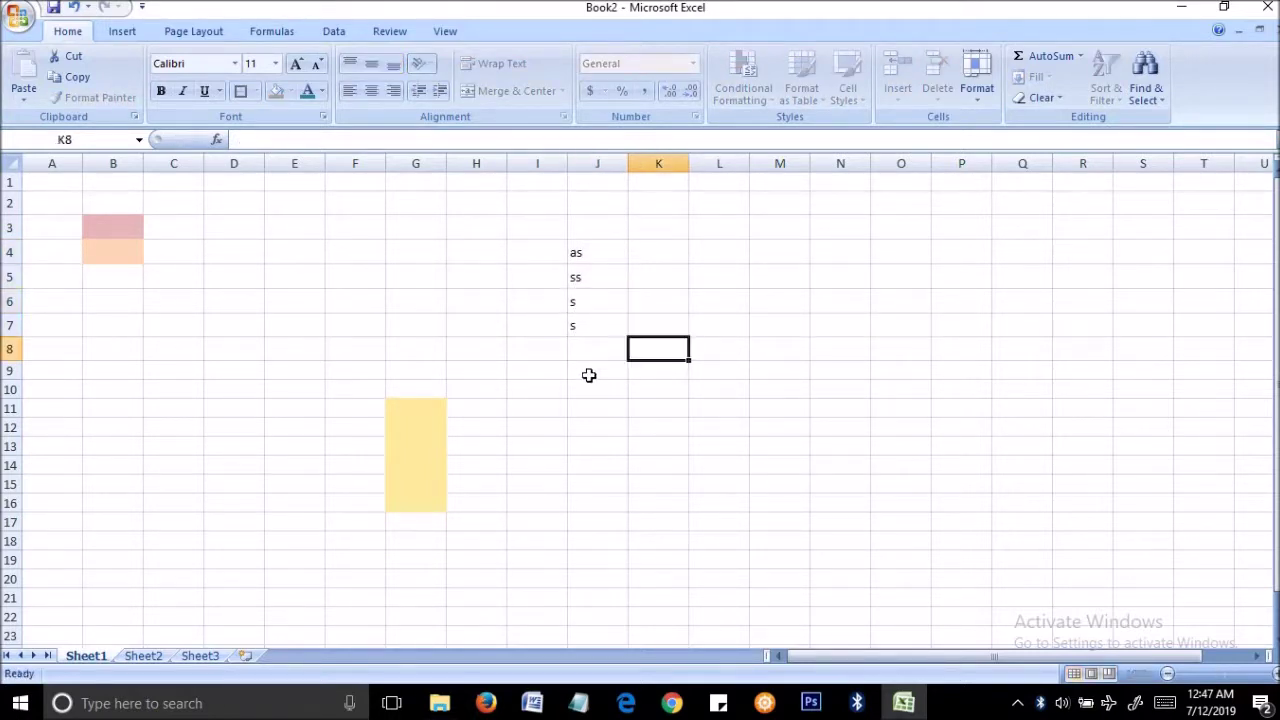
Step: Fill K4:K7 with 1, 2, 4 and 44, then select the block J4:L7
{"action": "left_click", "coordinate": [674, 251]}
{"action": "type", "text": "1"}
{"action": "key", "text": "Return"}
{"action": "type", "text": "2"}
{"action": "left_click_drag", "start_coordinate": [691, 303], "coordinate": [674, 317]}
{"action": "left_click", "coordinate": [673, 328]}
{"action": "type", "text": "2"}
{"action": "left_click", "coordinate": [666, 301]}
{"action": "type", "text": "4"}
{"action": "left_click", "coordinate": [668, 325]}
{"action": "type", "text": "44"}
{"action": "left_click", "coordinate": [722, 327]}
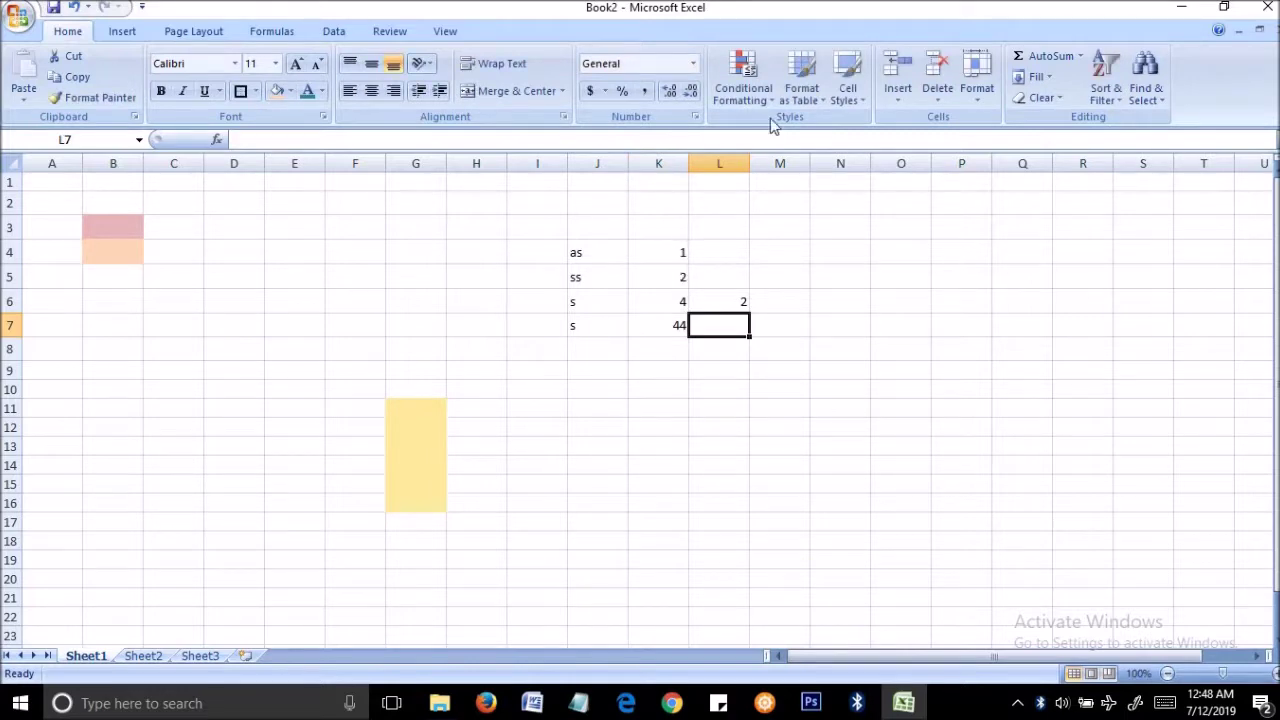
{"action": "left_click_drag", "start_coordinate": [596, 259], "coordinate": [705, 325]}
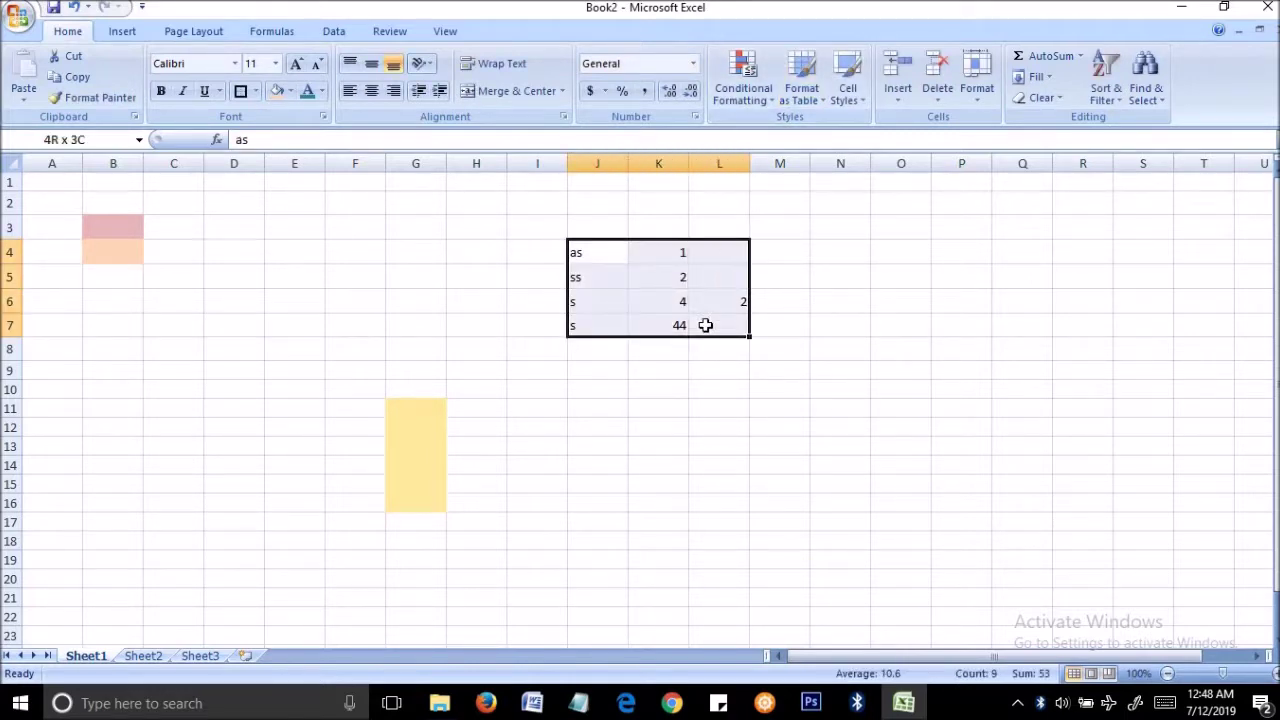
Step: Format J4:L7 as a table with a light blue table style
{"action": "left_click", "coordinate": [803, 94]}
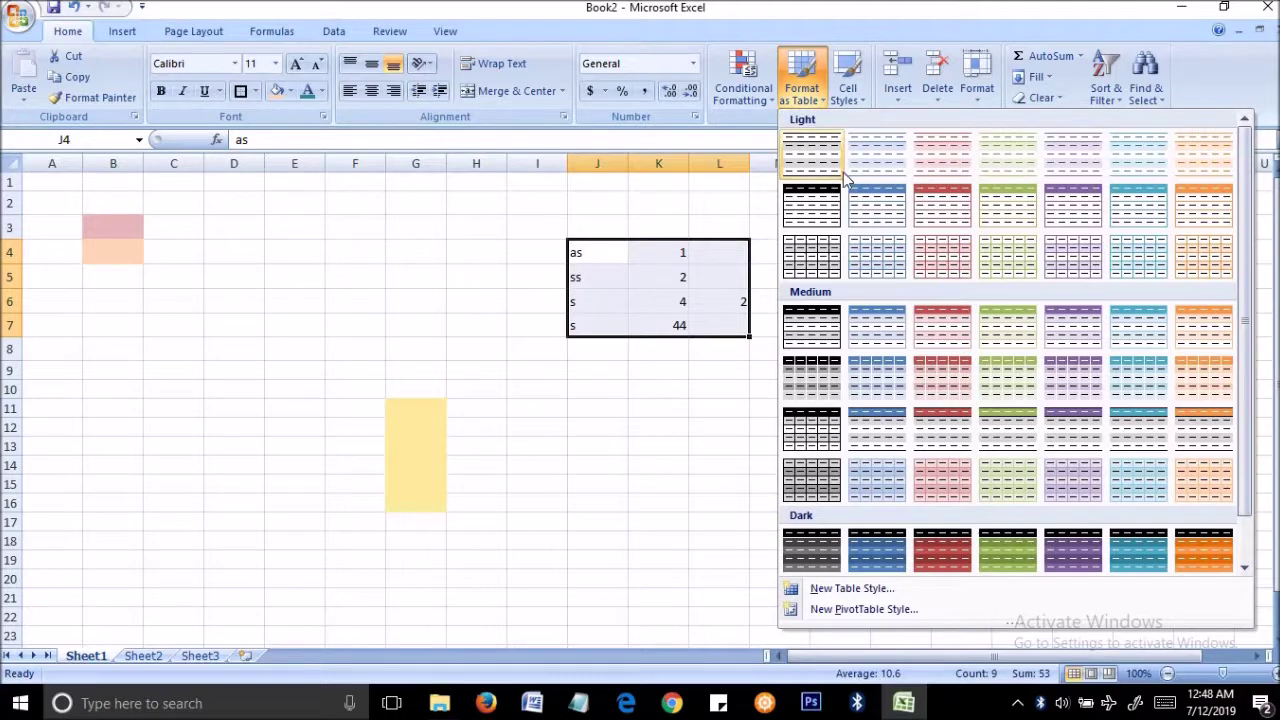
{"action": "left_click", "coordinate": [879, 208]}
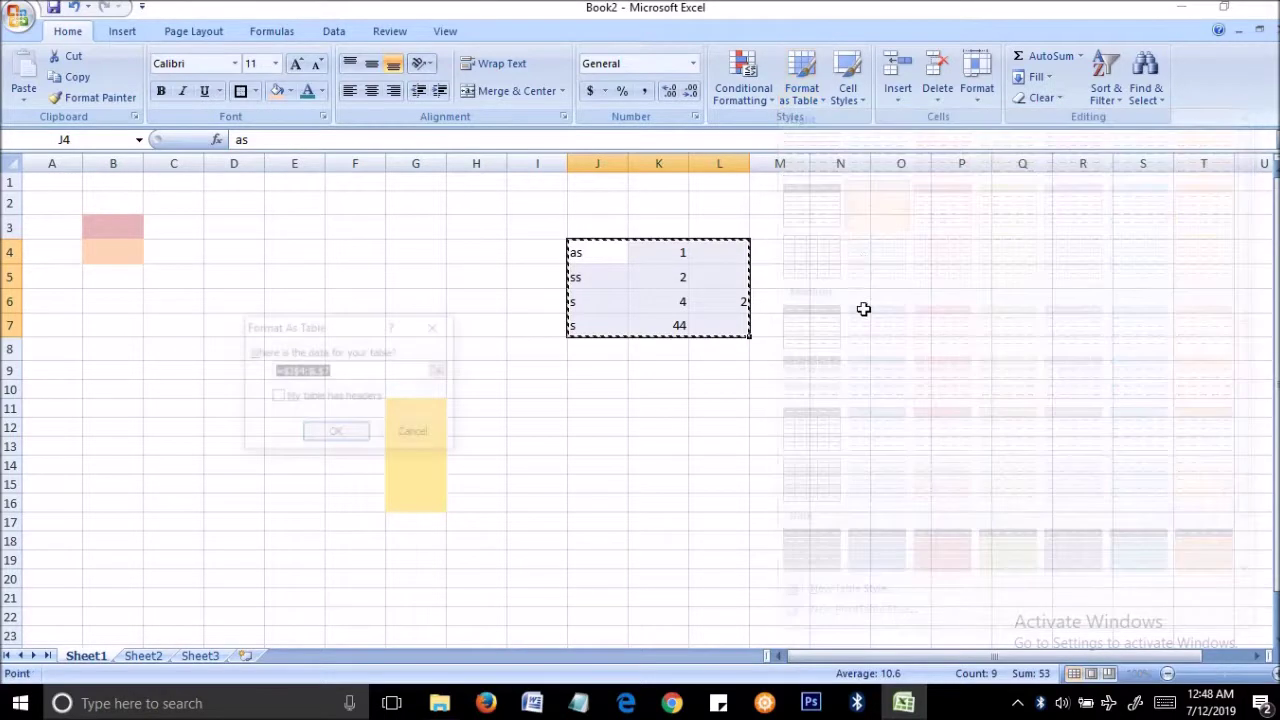
{"action": "left_click", "coordinate": [329, 429]}
{"action": "left_click", "coordinate": [905, 392]}
{"action": "left_click", "coordinate": [744, 502]}
Step: Check the Column1 filter dropdown, then select the whole table J4:L8
{"action": "left_click", "coordinate": [612, 259]}
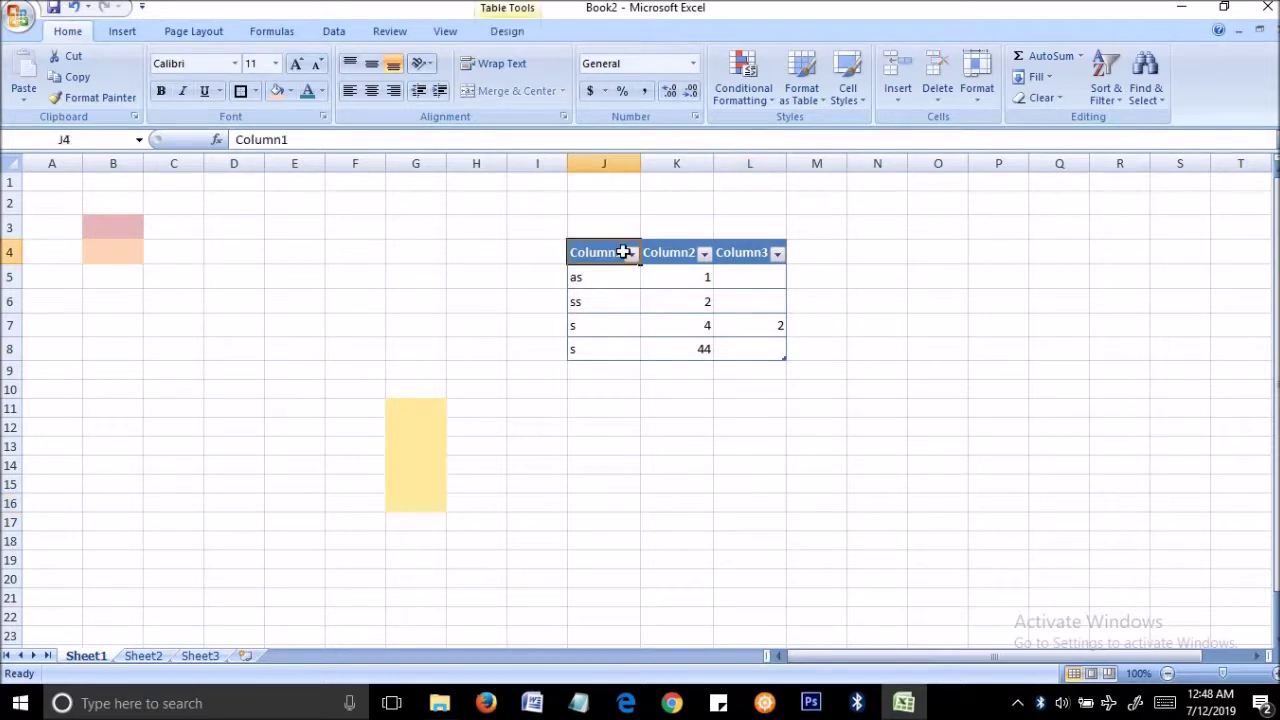
{"action": "left_click", "coordinate": [631, 256]}
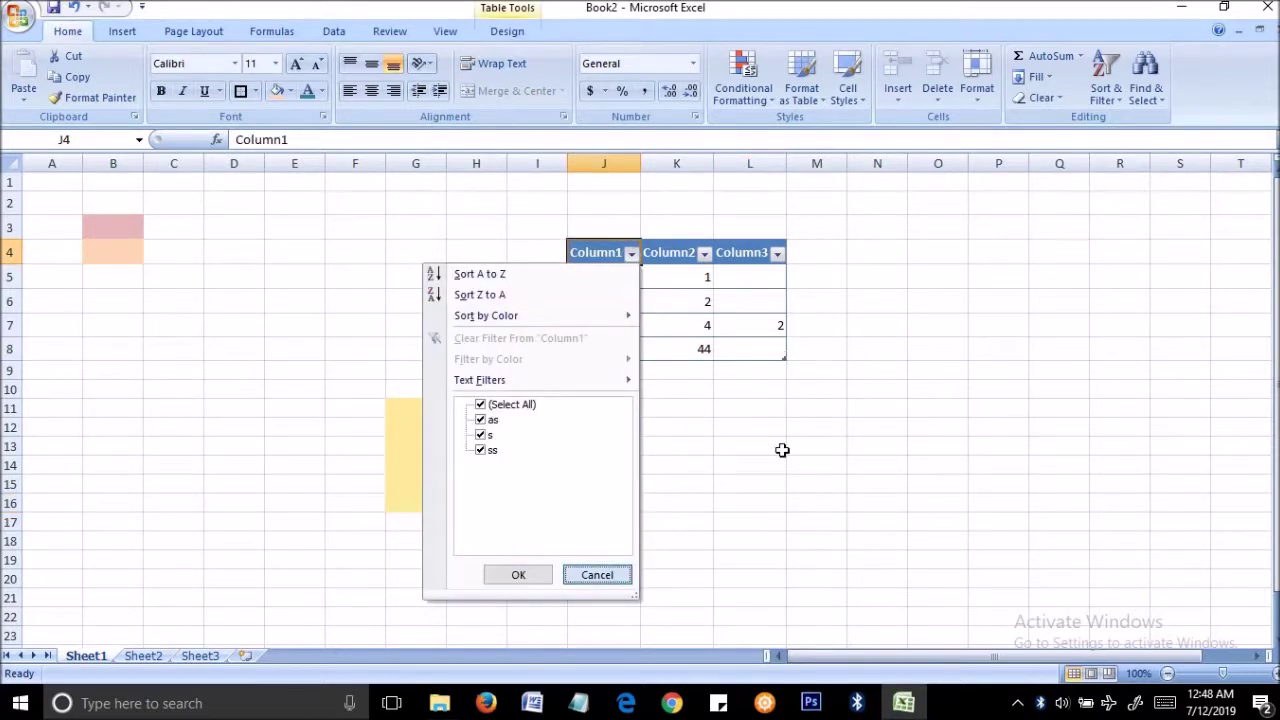
{"action": "left_click", "coordinate": [788, 447]}
{"action": "left_click_drag", "start_coordinate": [480, 226], "coordinate": [782, 422]}
{"action": "left_click", "coordinate": [782, 422]}
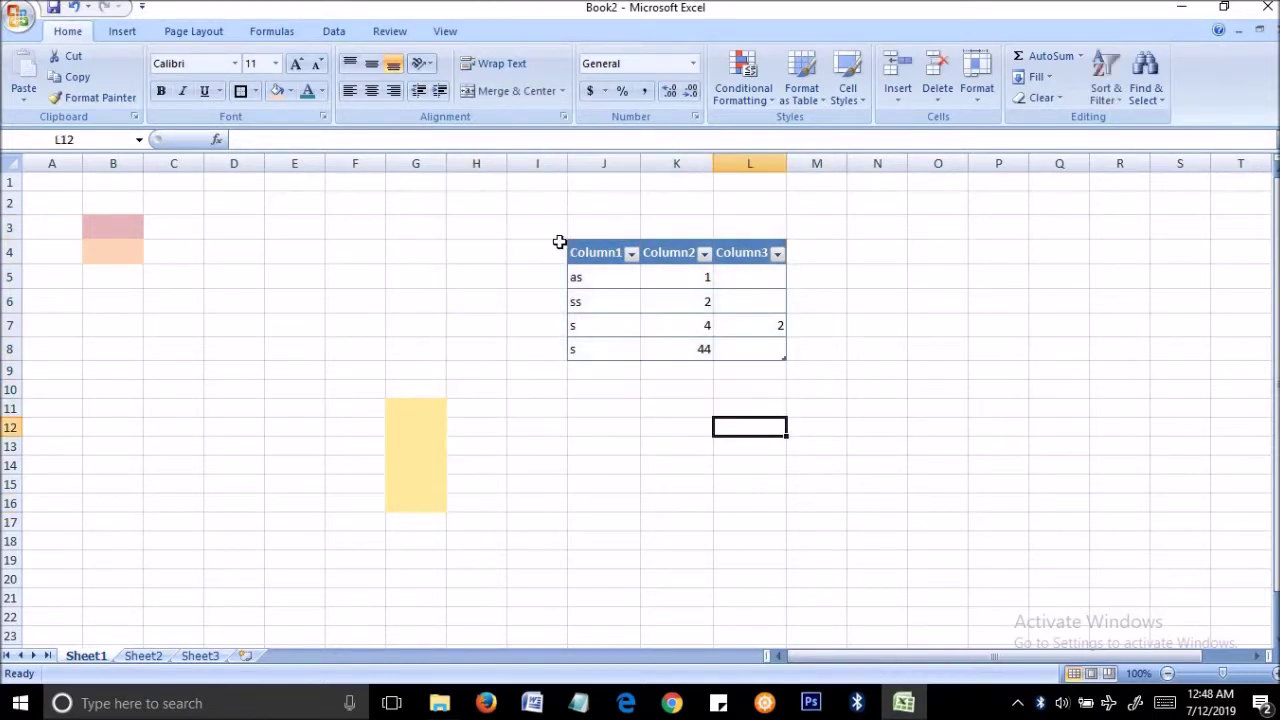
{"action": "left_click_drag", "start_coordinate": [630, 280], "coordinate": [690, 305]}
{"action": "left_click", "coordinate": [595, 237]}
{"action": "left_click", "coordinate": [595, 237]}
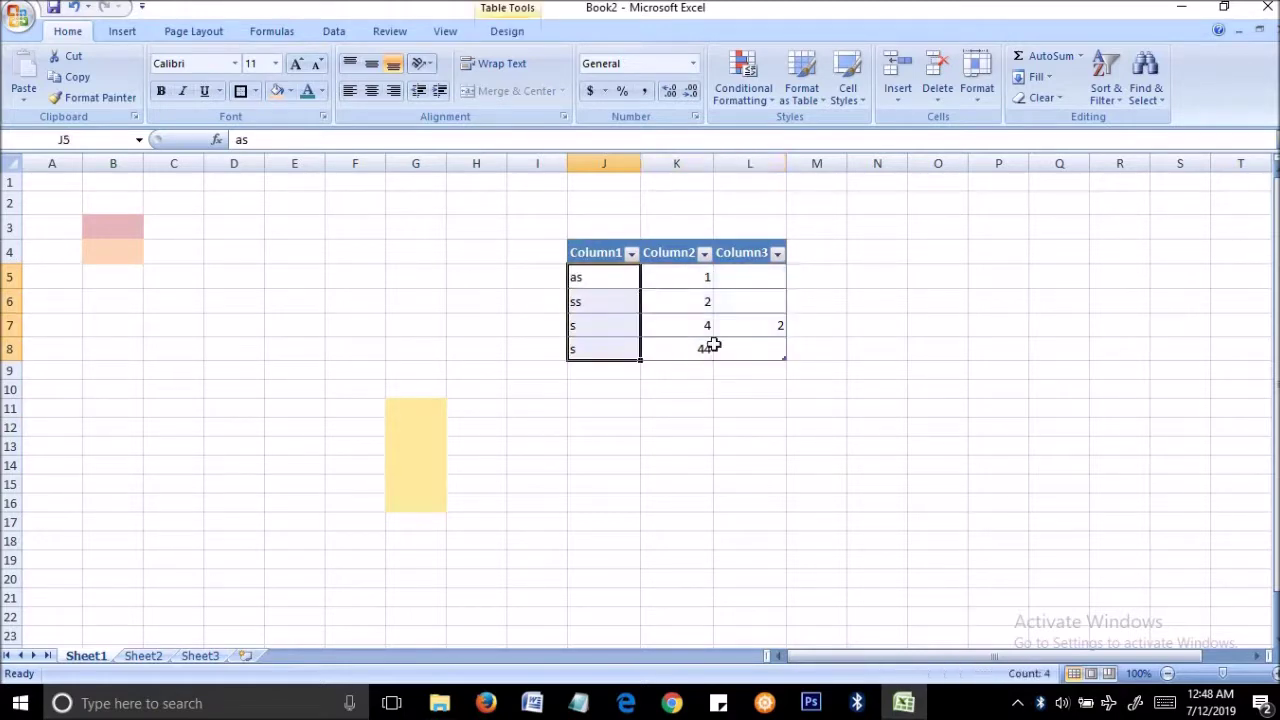
{"action": "left_click", "coordinate": [704, 348]}
{"action": "left_click_drag", "start_coordinate": [590, 252], "coordinate": [754, 349]}
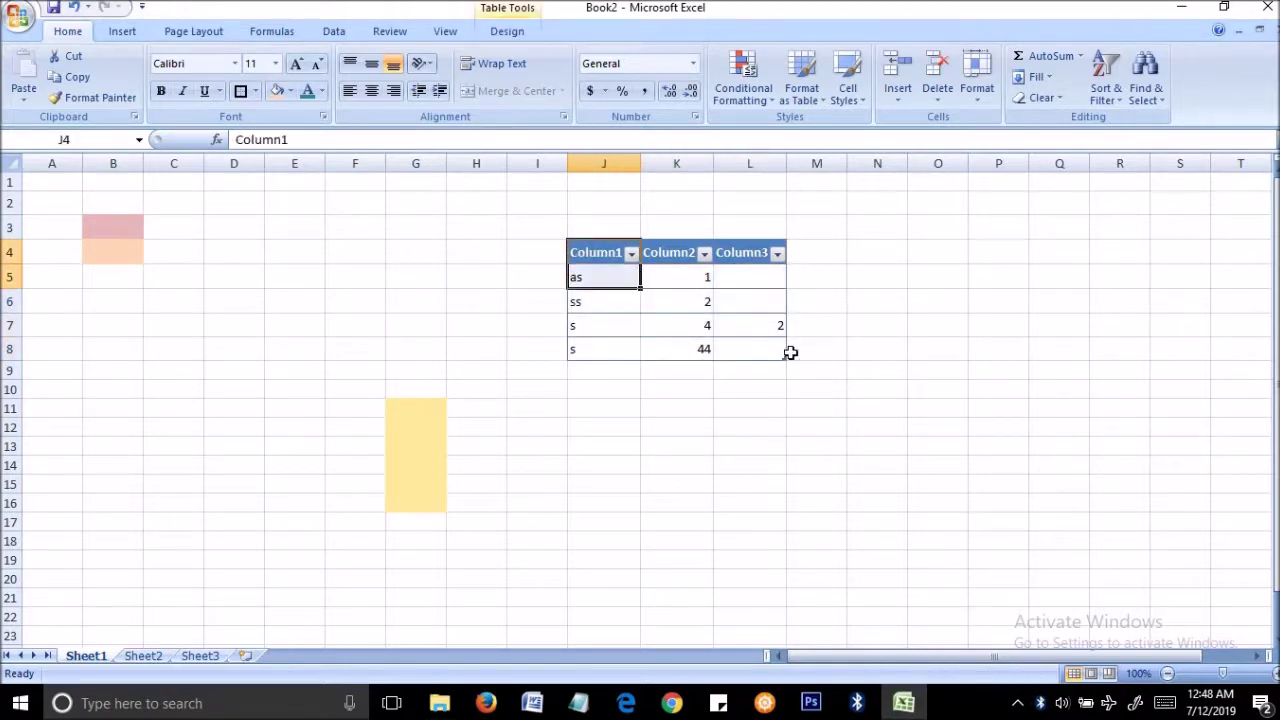
{"action": "left_click", "coordinate": [795, 95]}
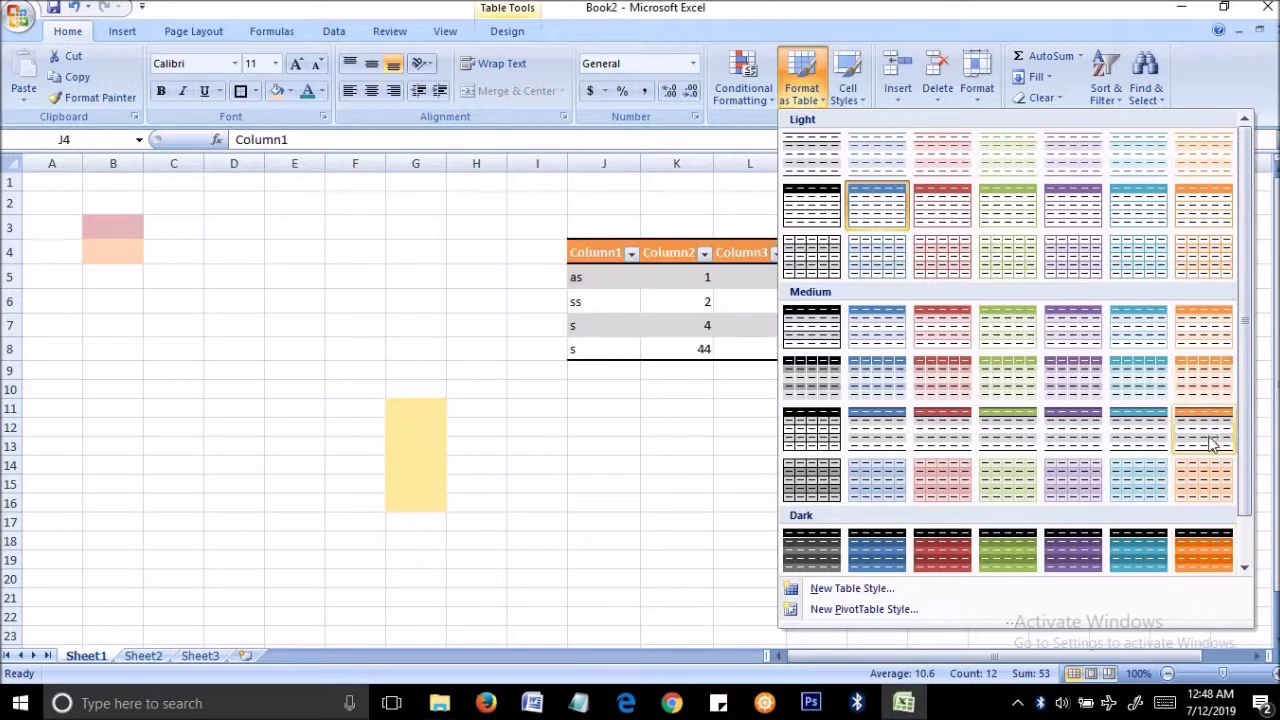
Step: Apply a dark red table style and rename the headers to name, marks and i
{"action": "left_click", "coordinate": [942, 558]}
{"action": "left_click", "coordinate": [748, 465]}
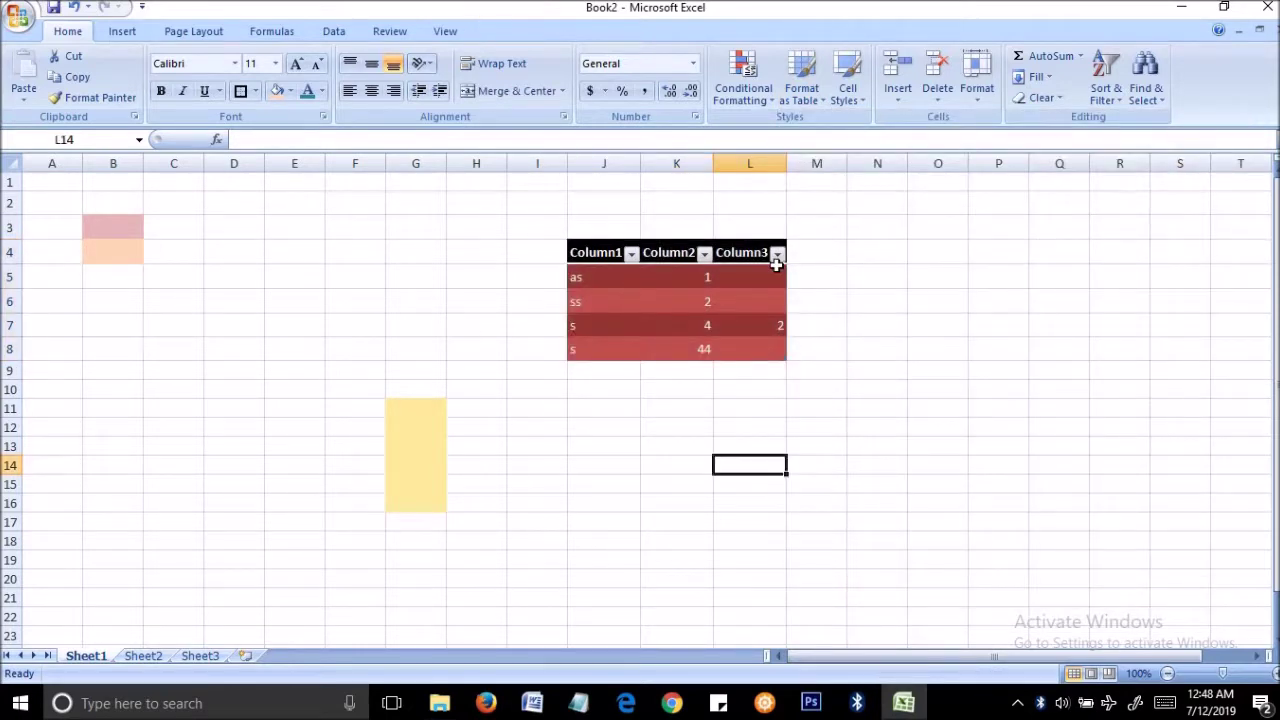
{"action": "left_click", "coordinate": [598, 248]}
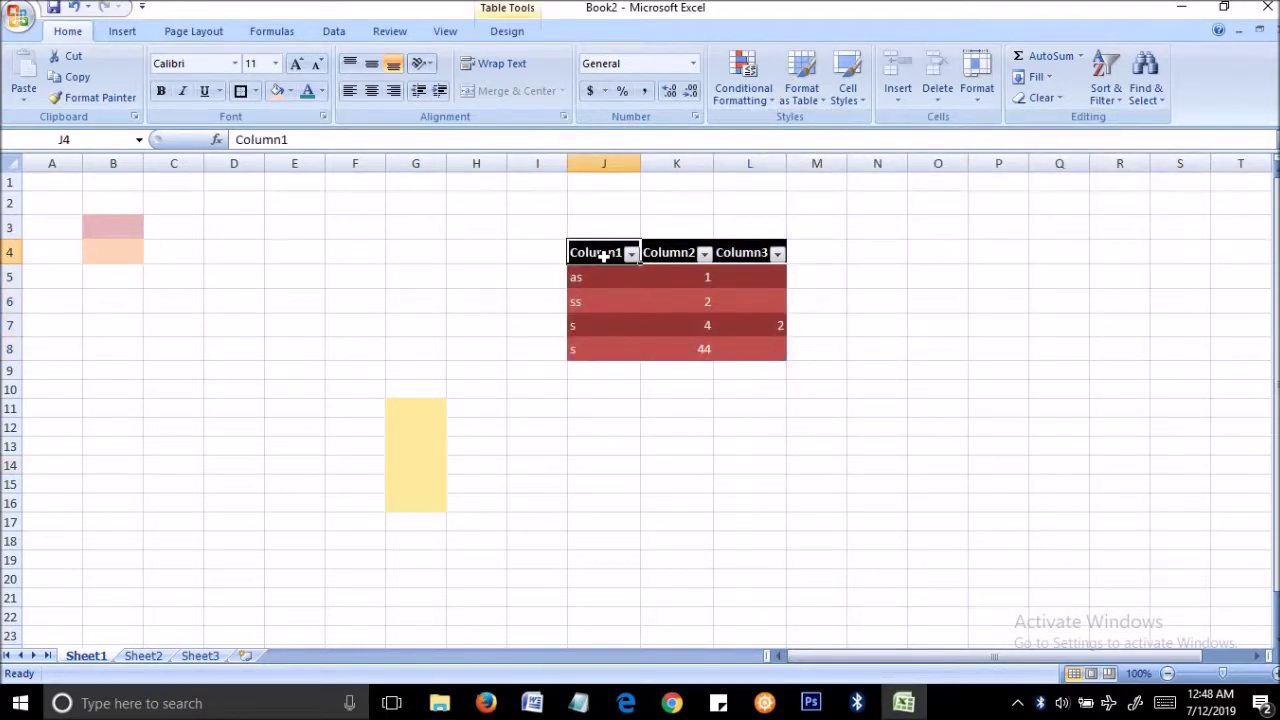
{"action": "type", "text": "name"}
{"action": "key", "text": "Return"}
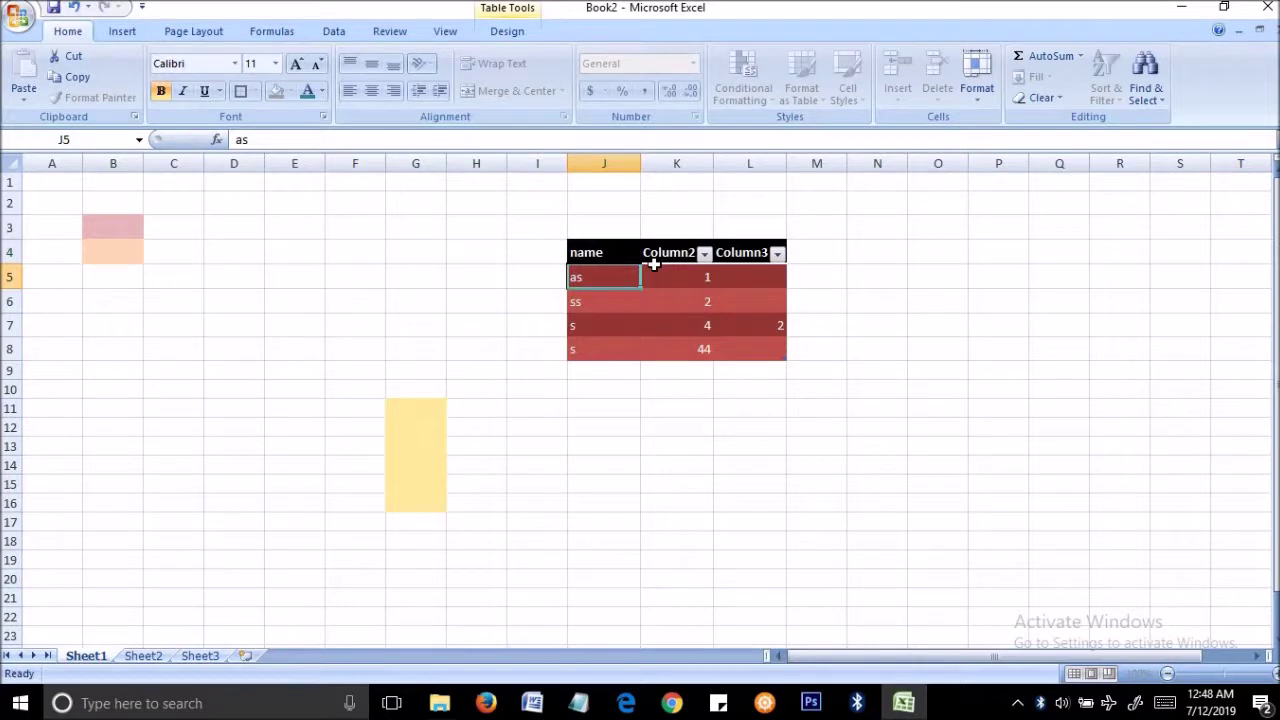
{"action": "left_click", "coordinate": [655, 253]}
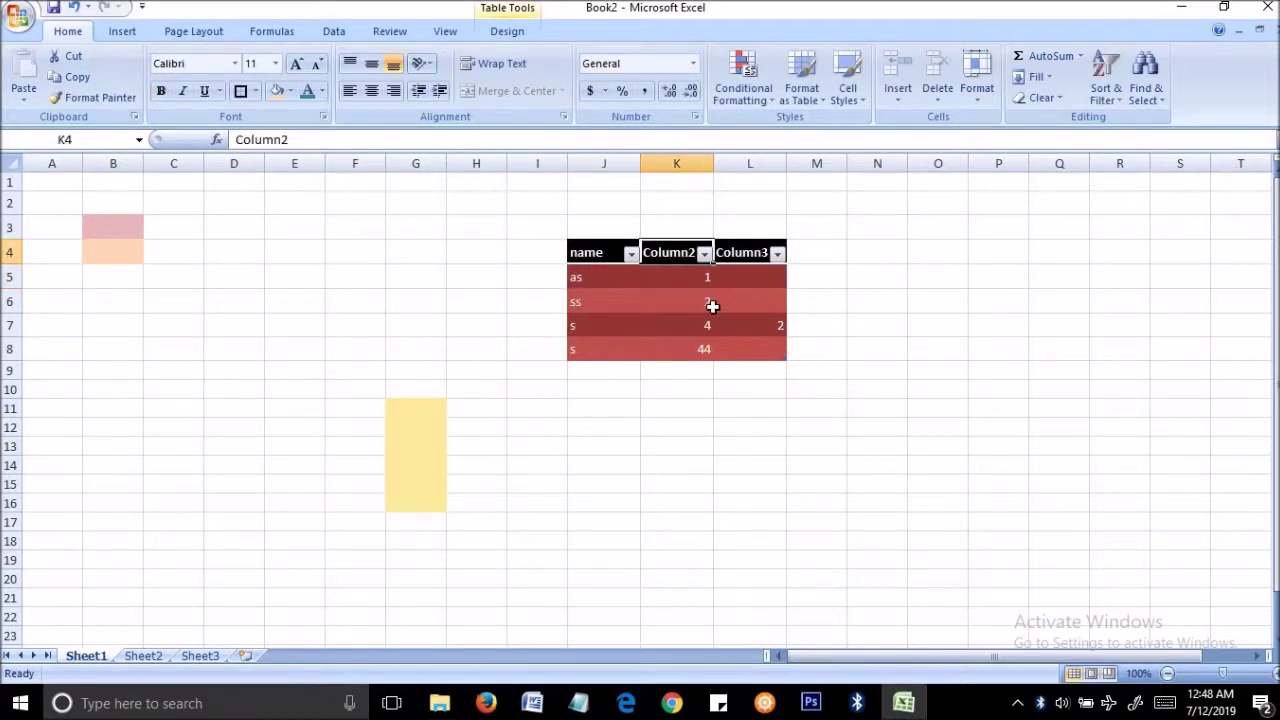
{"action": "type", "text": "marks"}
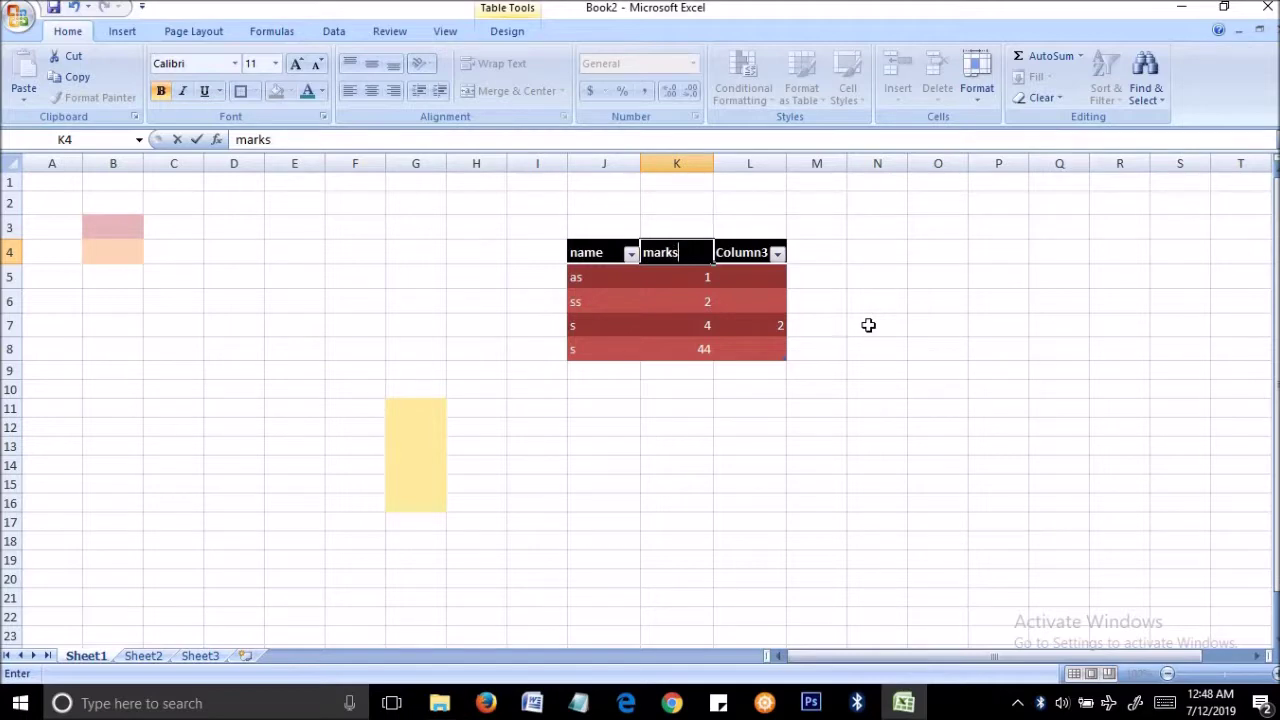
{"action": "left_click", "coordinate": [847, 317]}
{"action": "left_click", "coordinate": [742, 237]}
{"action": "left_click", "coordinate": [778, 262]}
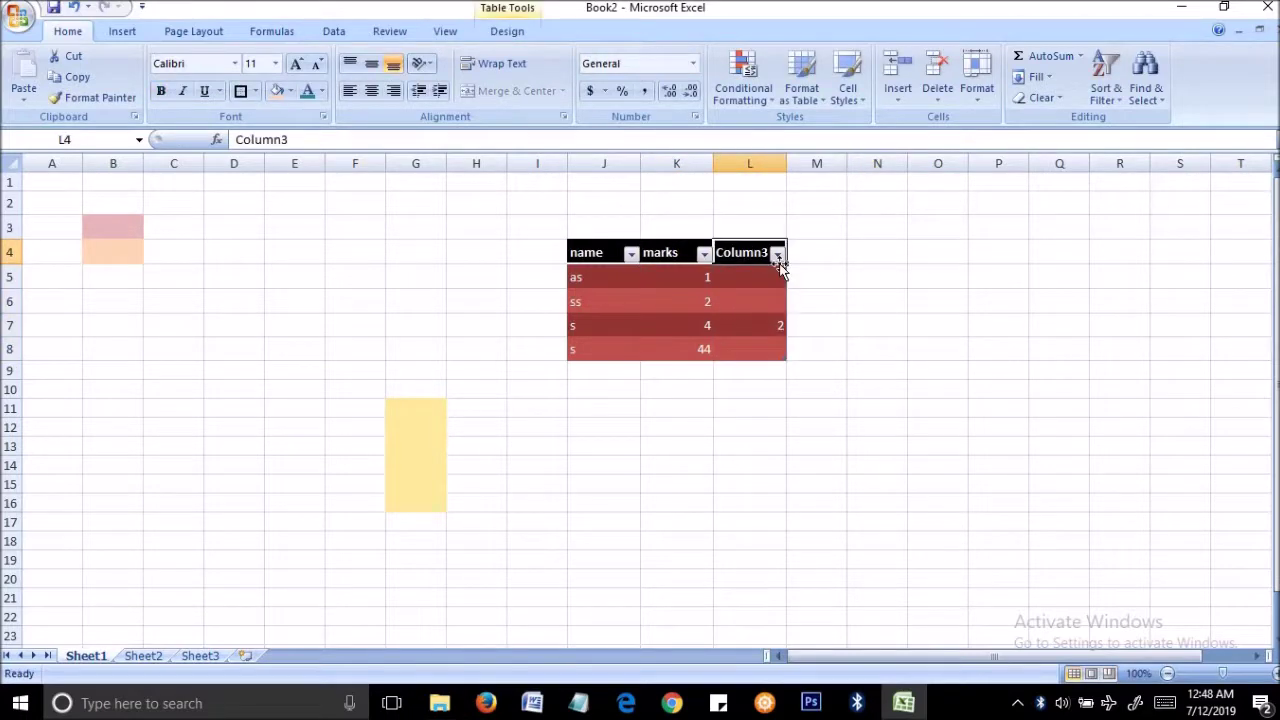
{"action": "type", "text": "i"}
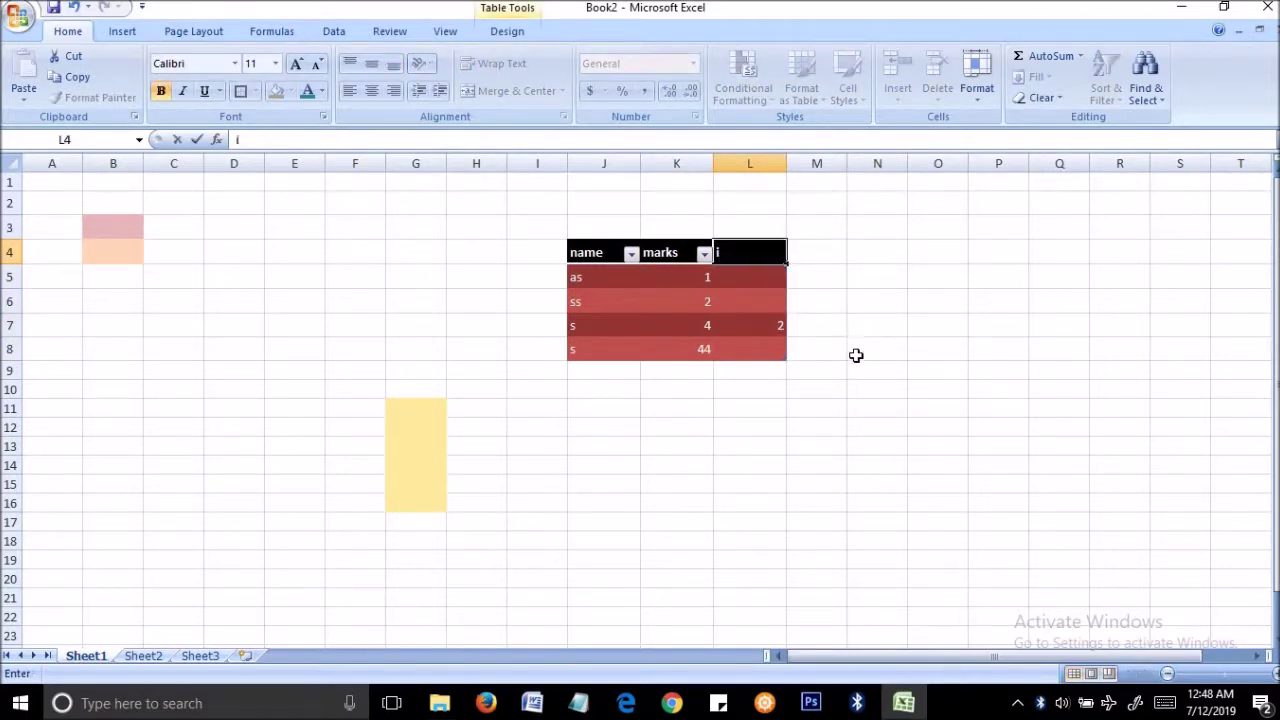
{"action": "left_click", "coordinate": [856, 355]}
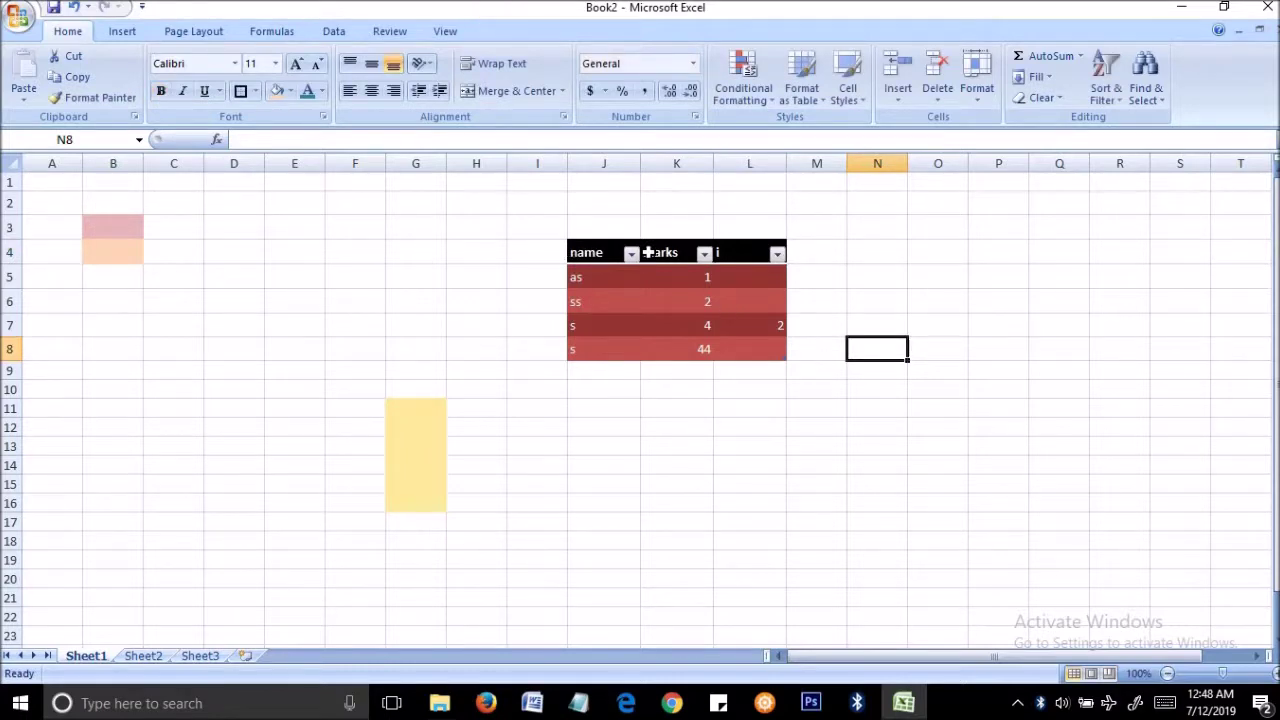
Step: Give cell K6 a light blue cell style
{"action": "left_click", "coordinate": [864, 95]}
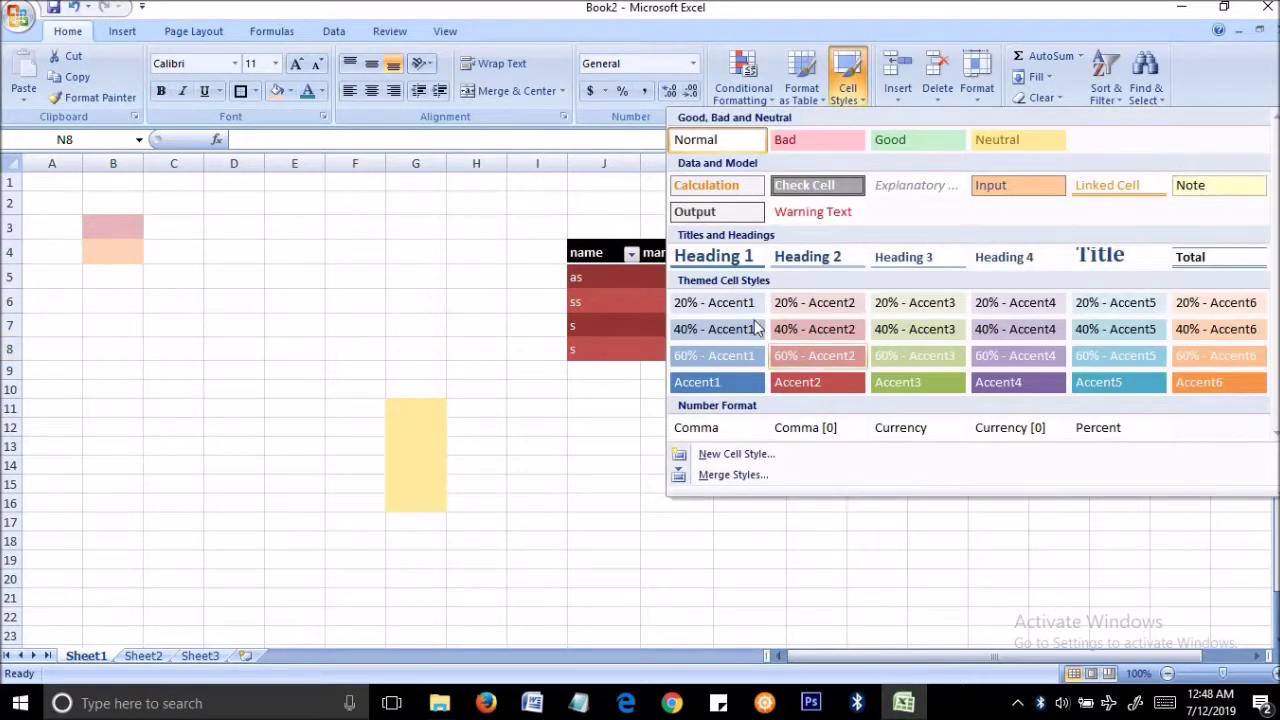
{"action": "left_click", "coordinate": [663, 305]}
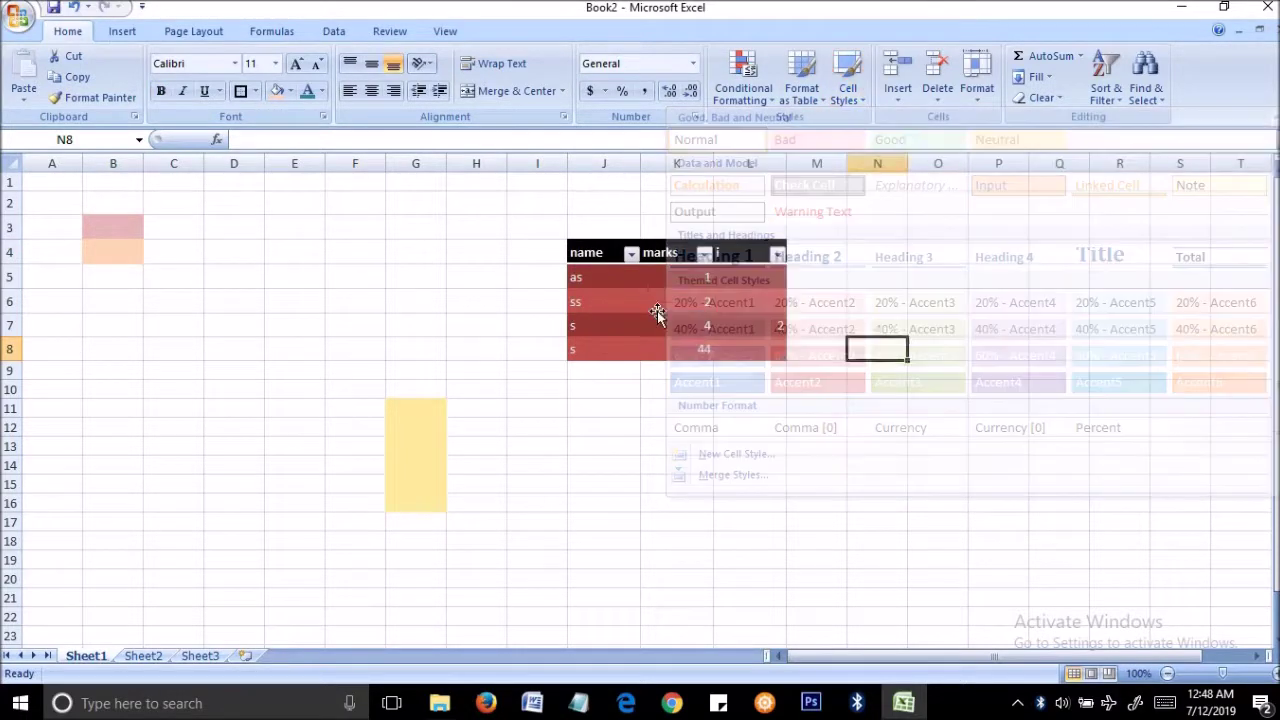
{"action": "left_click", "coordinate": [847, 88]}
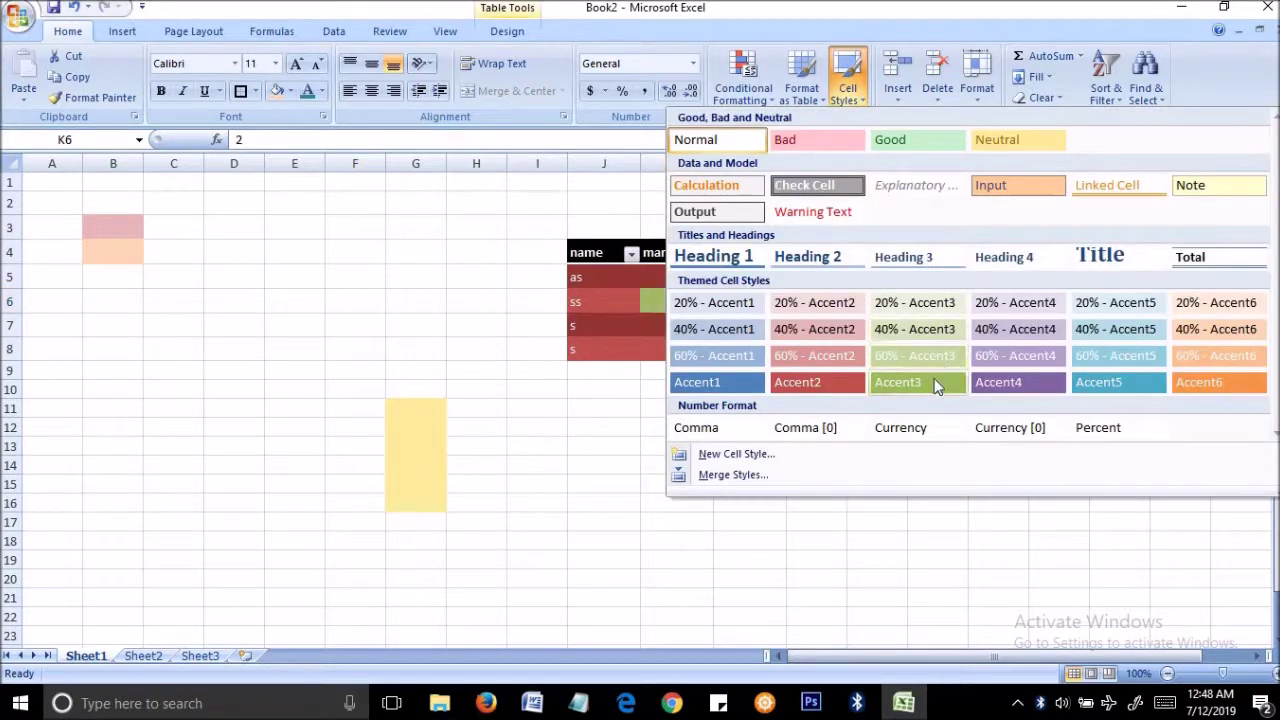
{"action": "left_click", "coordinate": [591, 309]}
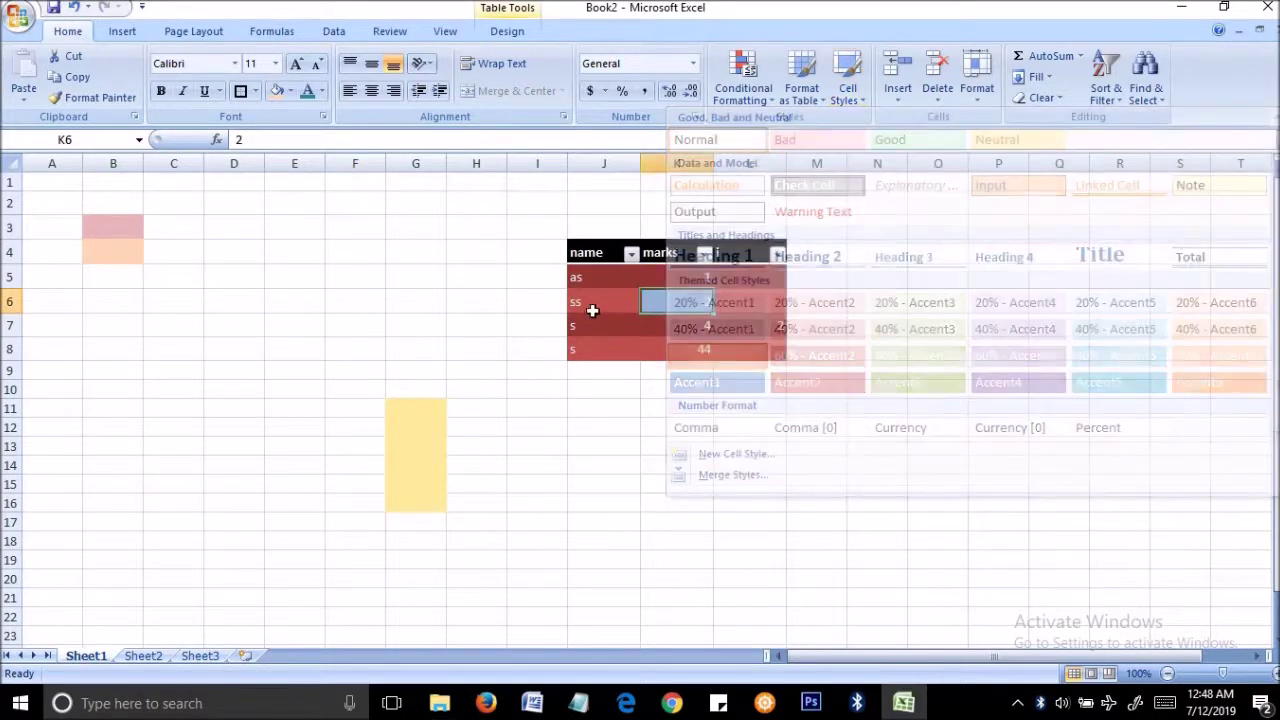
Step: Apply the Bad cell style (pink fill, dark red text) to J3:L4
{"action": "left_click_drag", "start_coordinate": [600, 301], "coordinate": [676, 301]}
{"action": "left_click_drag", "start_coordinate": [572, 252], "coordinate": [770, 252]}
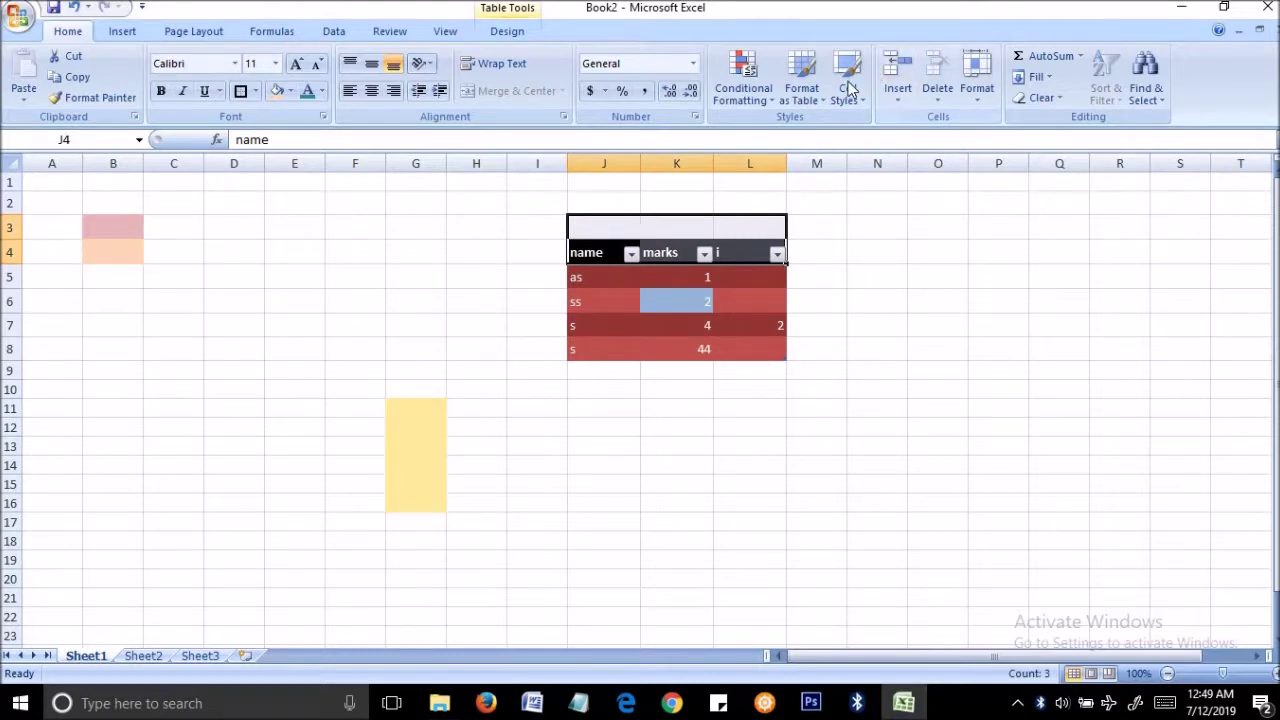
{"action": "left_click", "coordinate": [847, 88]}
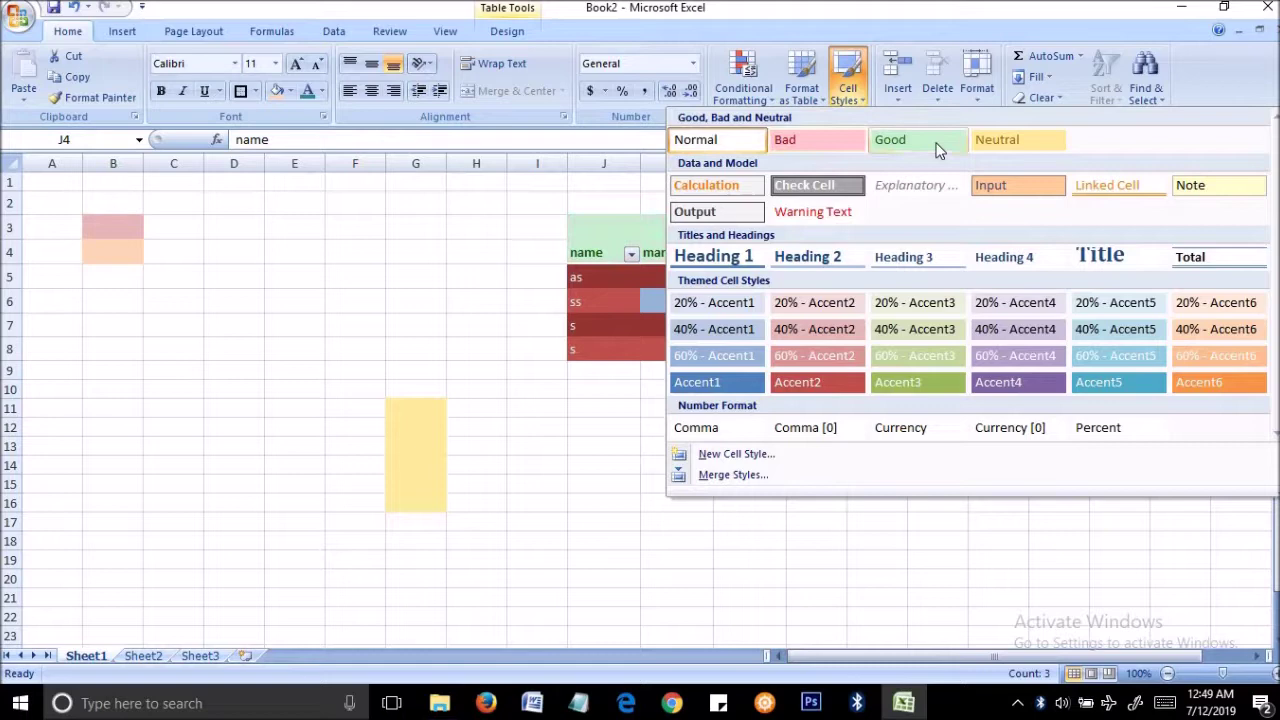
{"action": "left_click", "coordinate": [828, 147]}
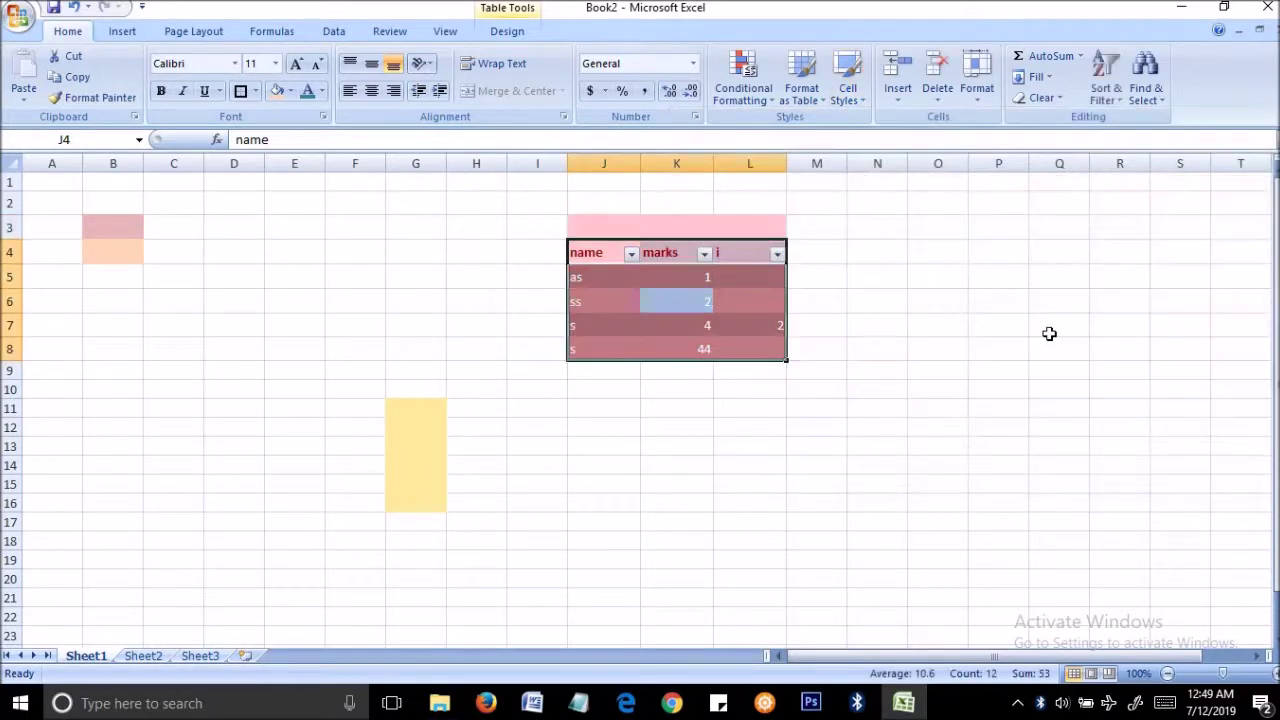
{"action": "left_click", "coordinate": [1049, 333]}
{"action": "left_click", "coordinate": [877, 423]}
{"action": "left_click", "coordinate": [606, 197]}
{"action": "left_click", "coordinate": [709, 326]}
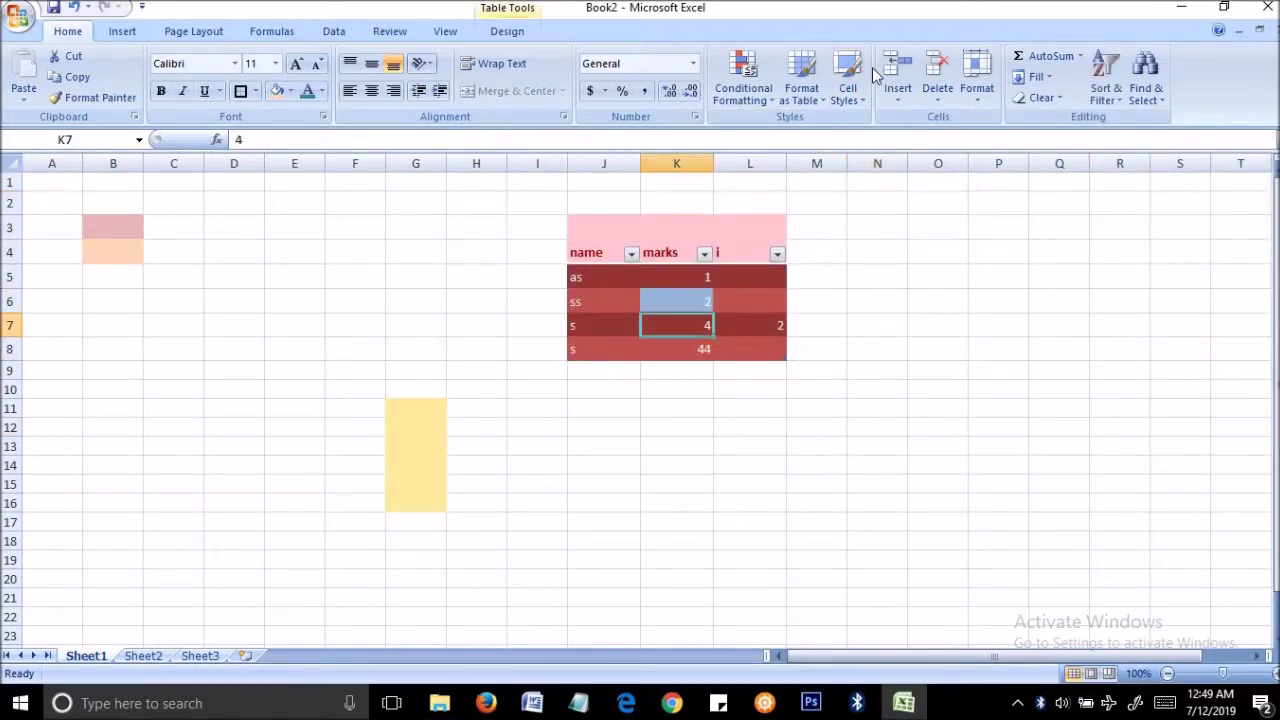
{"action": "left_click", "coordinate": [823, 374]}
{"action": "left_click_drag", "start_coordinate": [624, 279], "coordinate": [740, 348]}
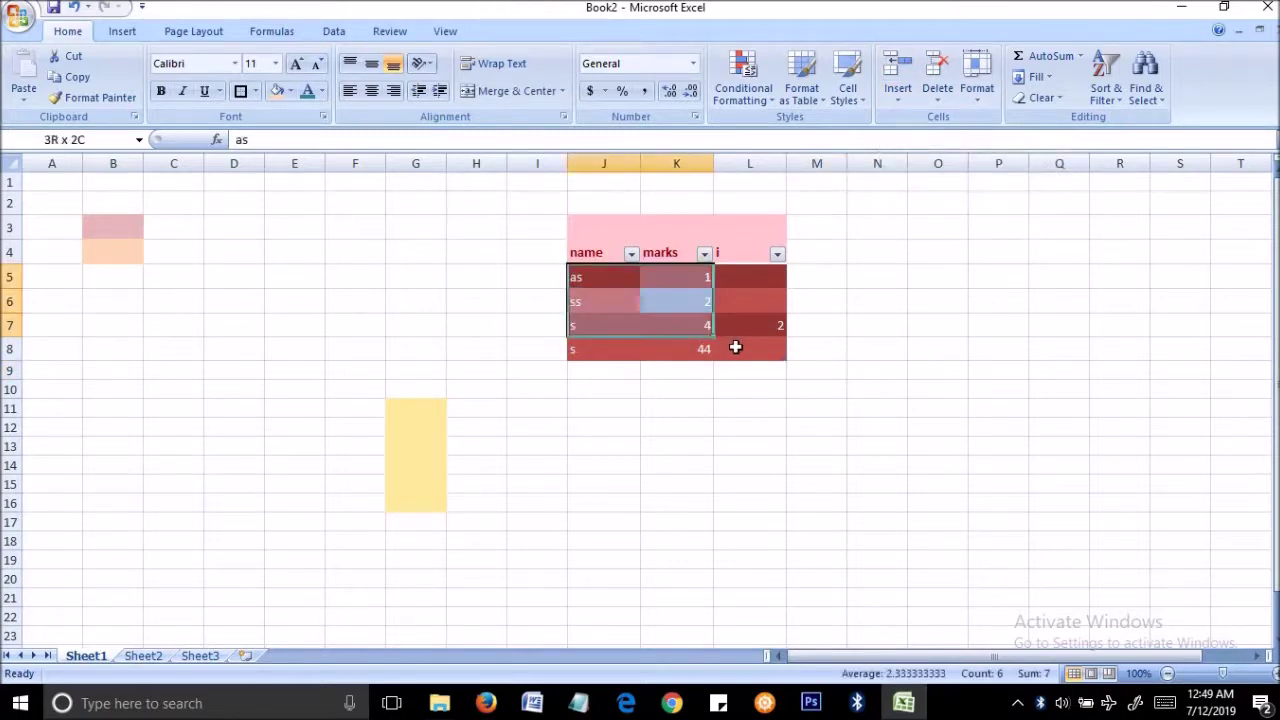
Step: Rename the first three table names to ant, bat and cat
{"action": "left_click", "coordinate": [594, 279]}
{"action": "type", "text": "nt"}
{"action": "left_click", "coordinate": [591, 320]}
{"action": "left_click", "coordinate": [595, 295]}
{"action": "type", "text": "at"}
{"action": "left_click", "coordinate": [591, 323]}
{"action": "type", "text": "va"}
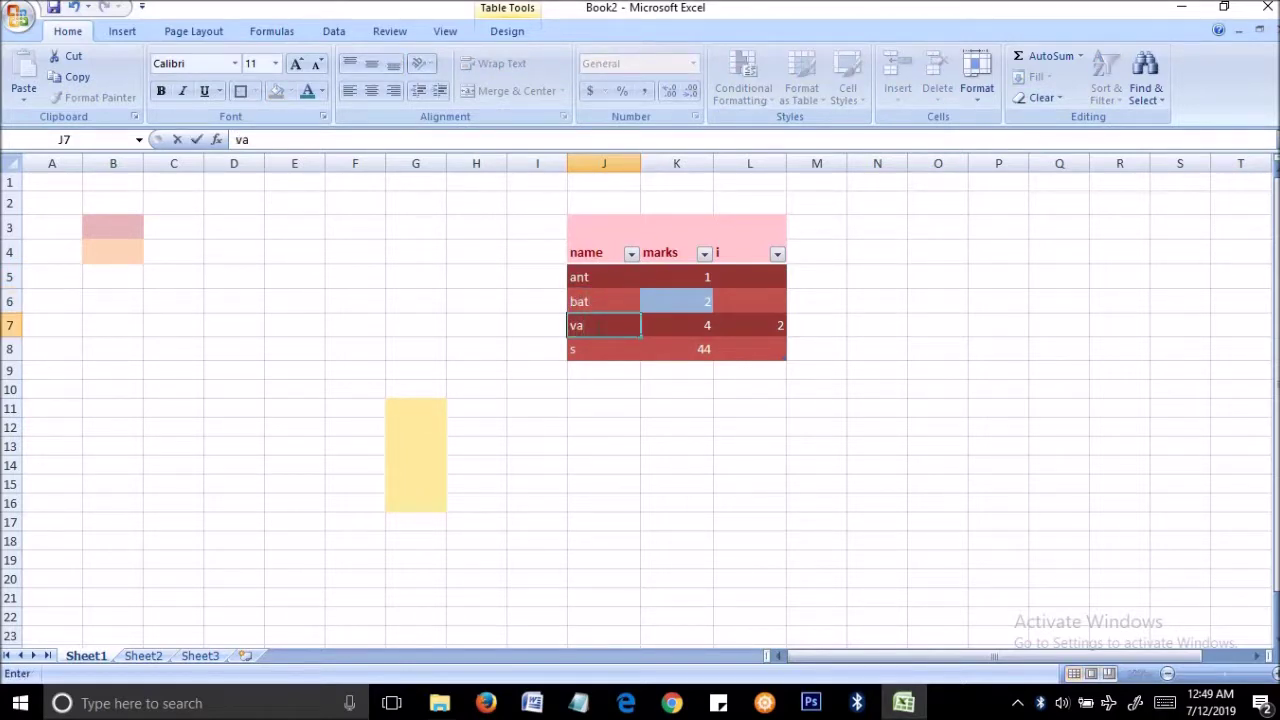
{"action": "key", "text": "BackSpace"}
{"action": "key", "text": "BackSpace"}
{"action": "type", "text": "cat"}
{"action": "left_click", "coordinate": [634, 368]}
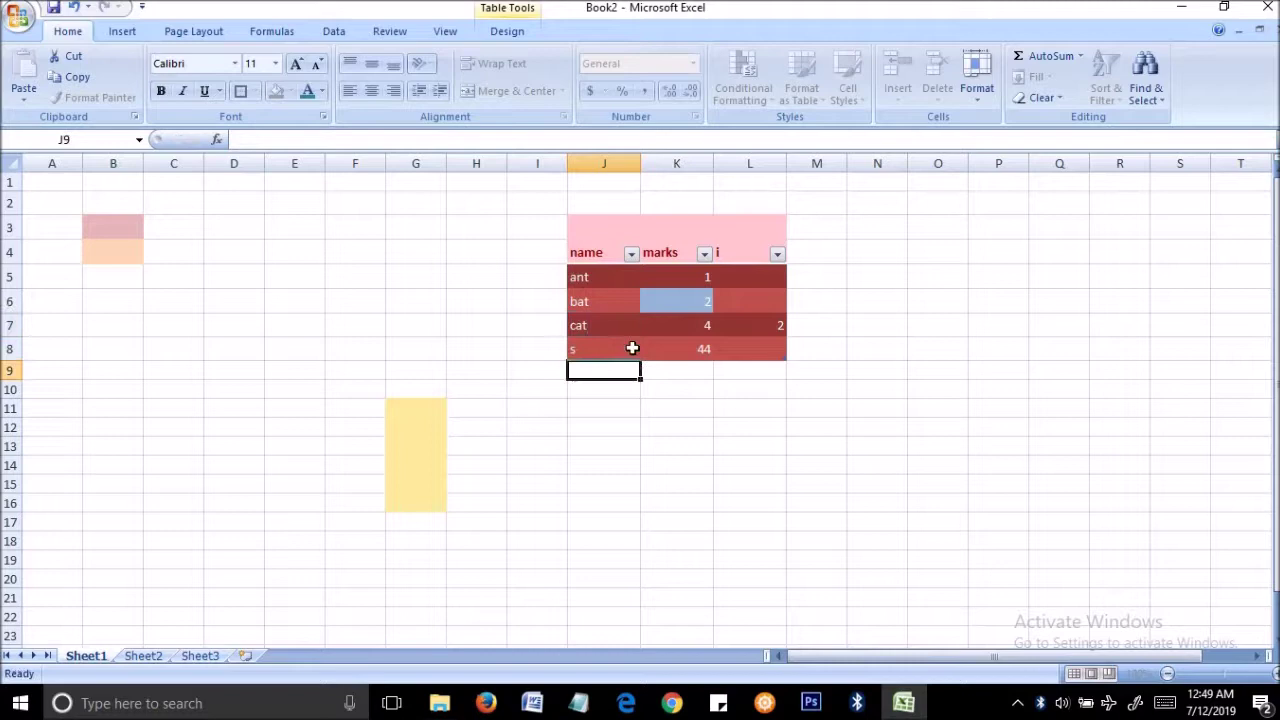
Step: Insert a blank table row above bat, then select the marks range K2:K9
{"action": "left_click", "coordinate": [590, 267]}
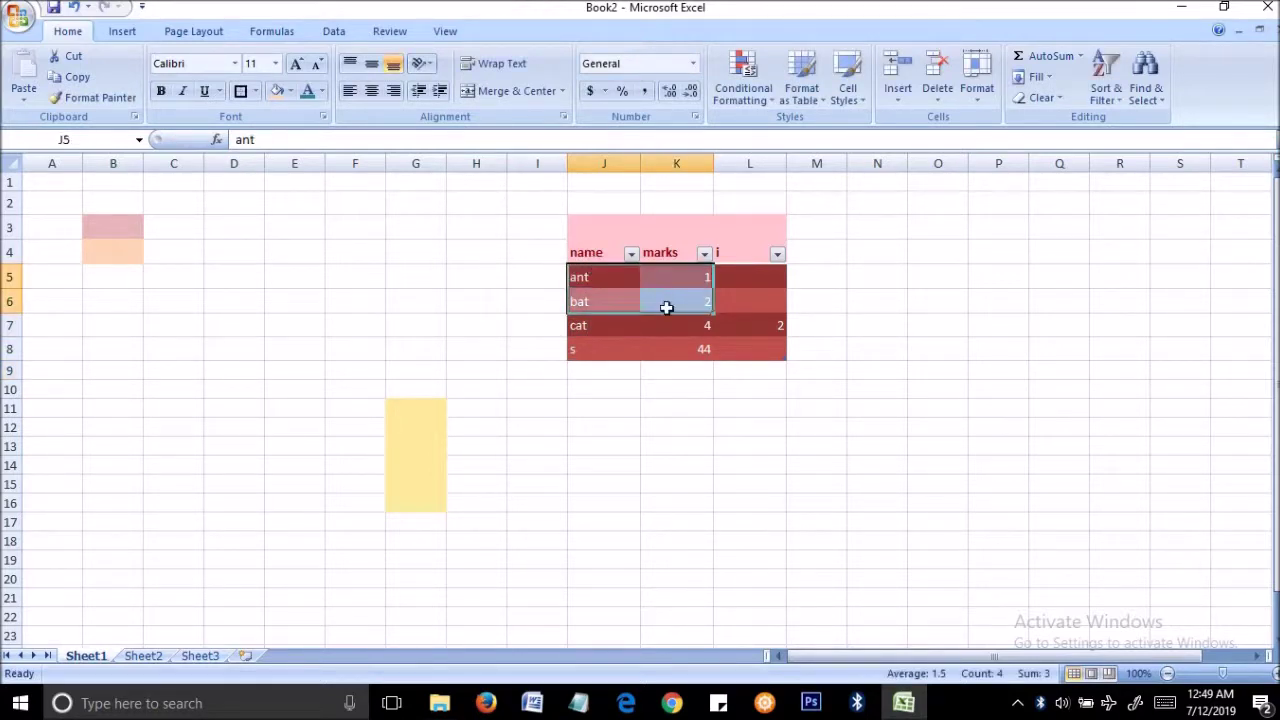
{"action": "left_click_drag", "start_coordinate": [600, 296], "coordinate": [749, 296]}
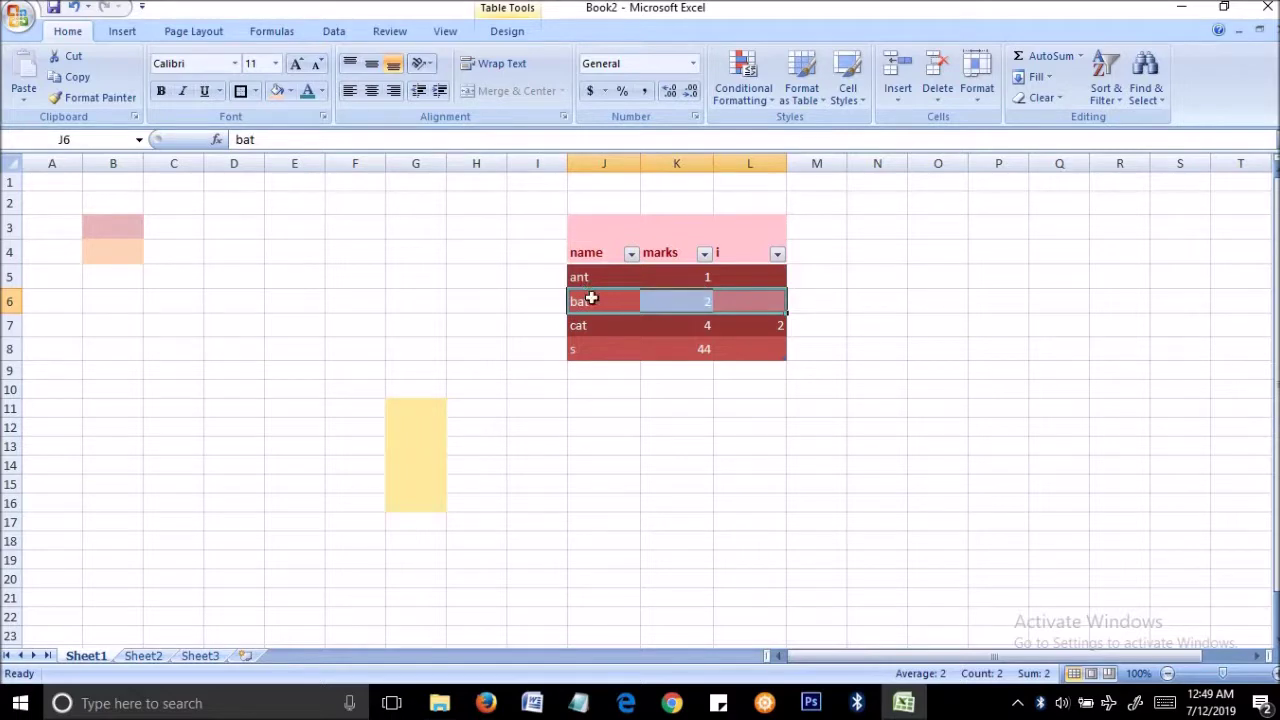
{"action": "left_click", "coordinate": [897, 68]}
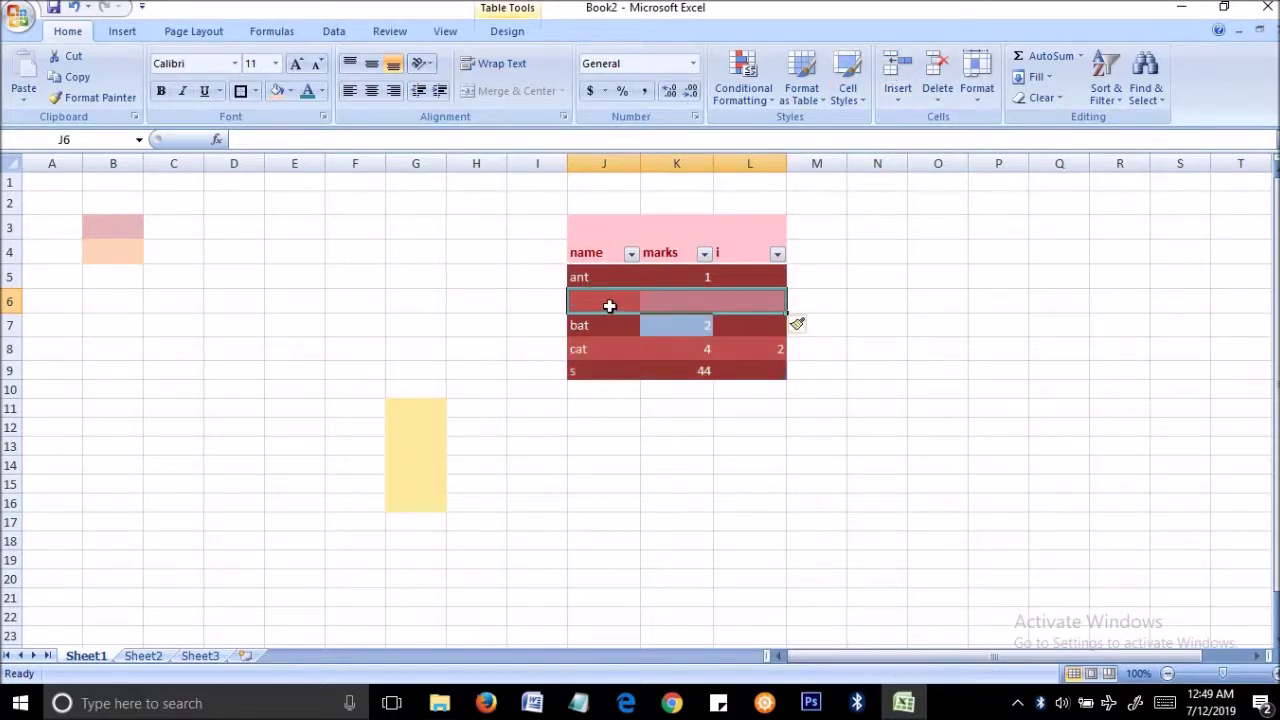
{"action": "left_click", "coordinate": [609, 305]}
{"action": "left_click", "coordinate": [676, 349]}
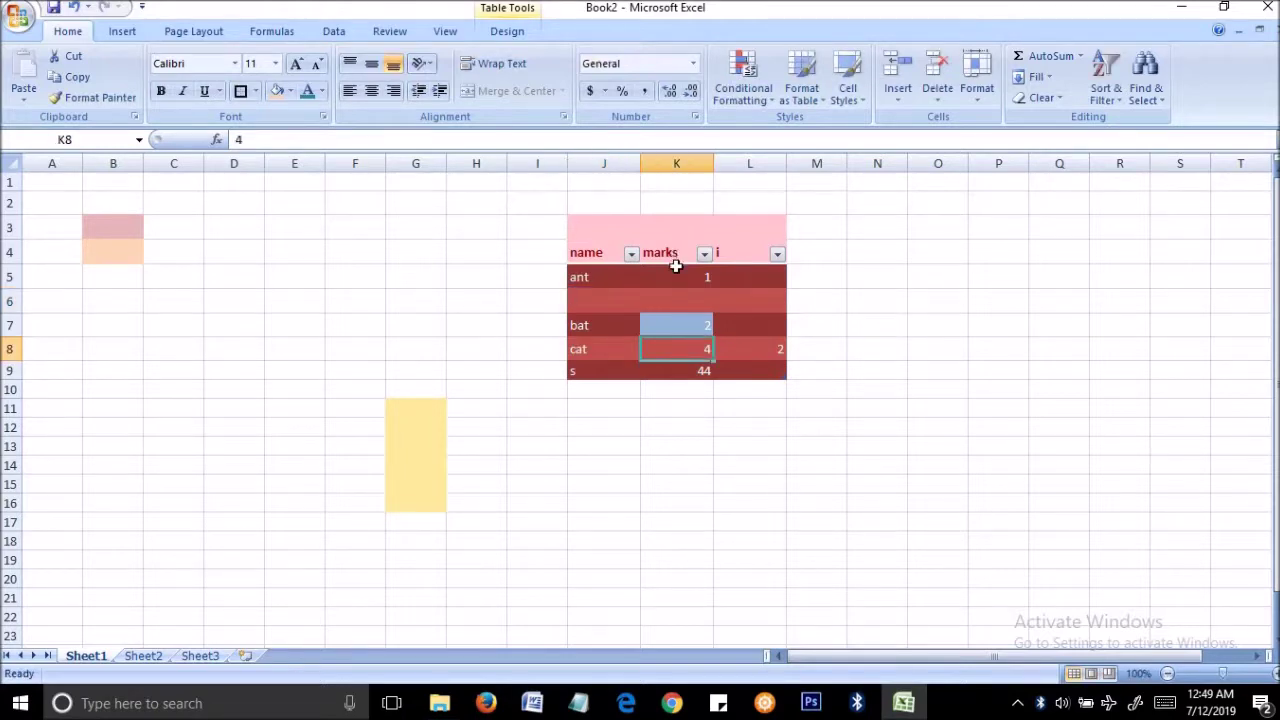
{"action": "left_click_drag", "start_coordinate": [676, 277], "coordinate": [680, 349]}
{"action": "left_click_drag", "start_coordinate": [676, 203], "coordinate": [686, 371]}
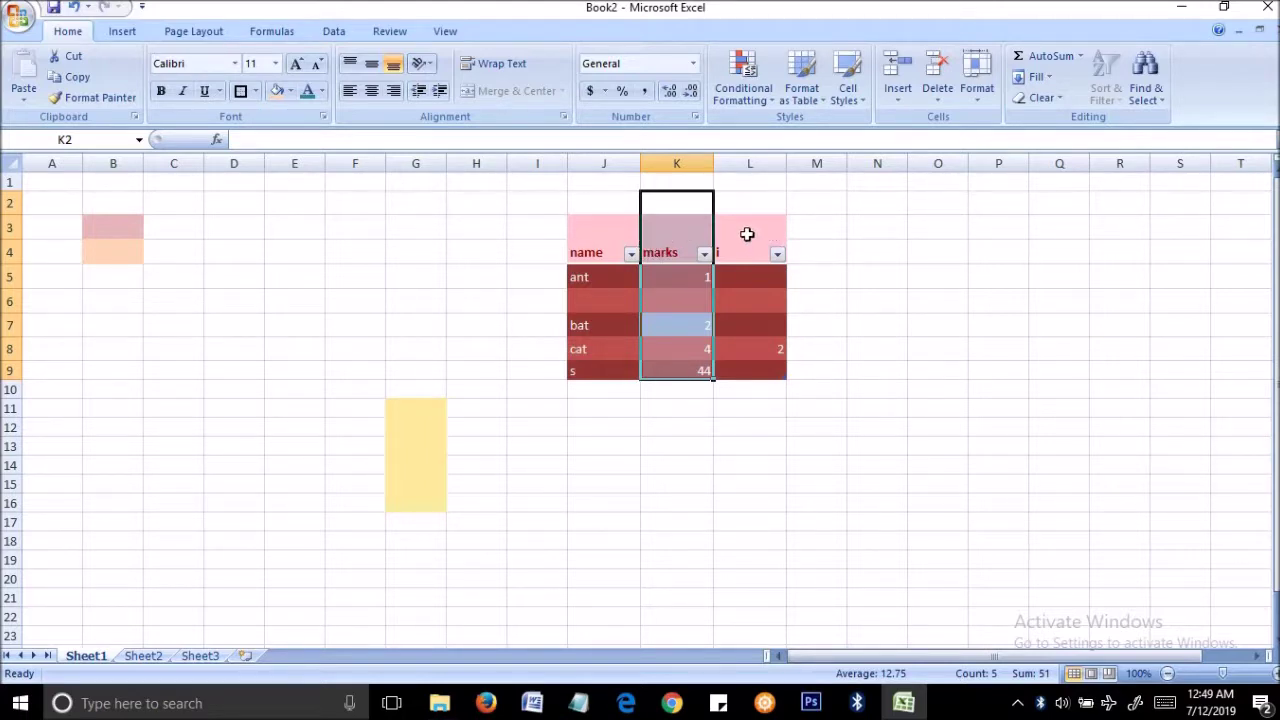
Step: Add an empty Column1 before marks after dismissing the shift-cells error
{"action": "left_click", "coordinate": [900, 78]}
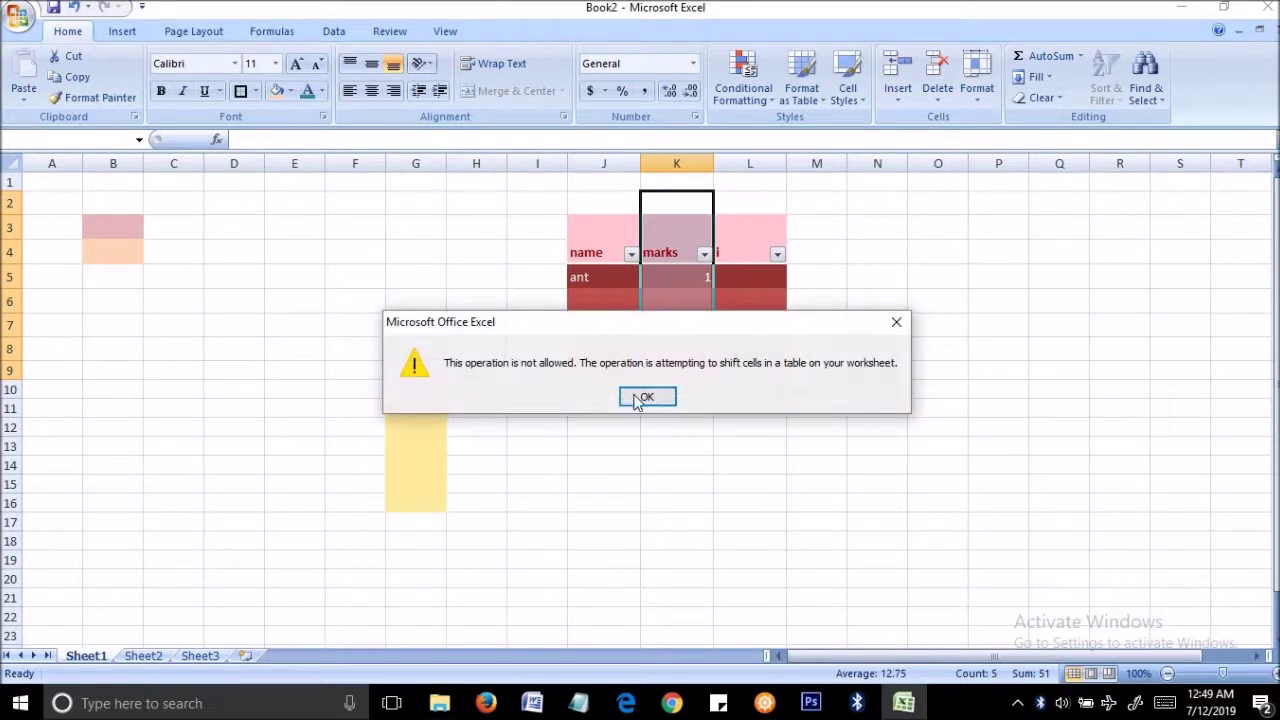
{"action": "left_click", "coordinate": [648, 396]}
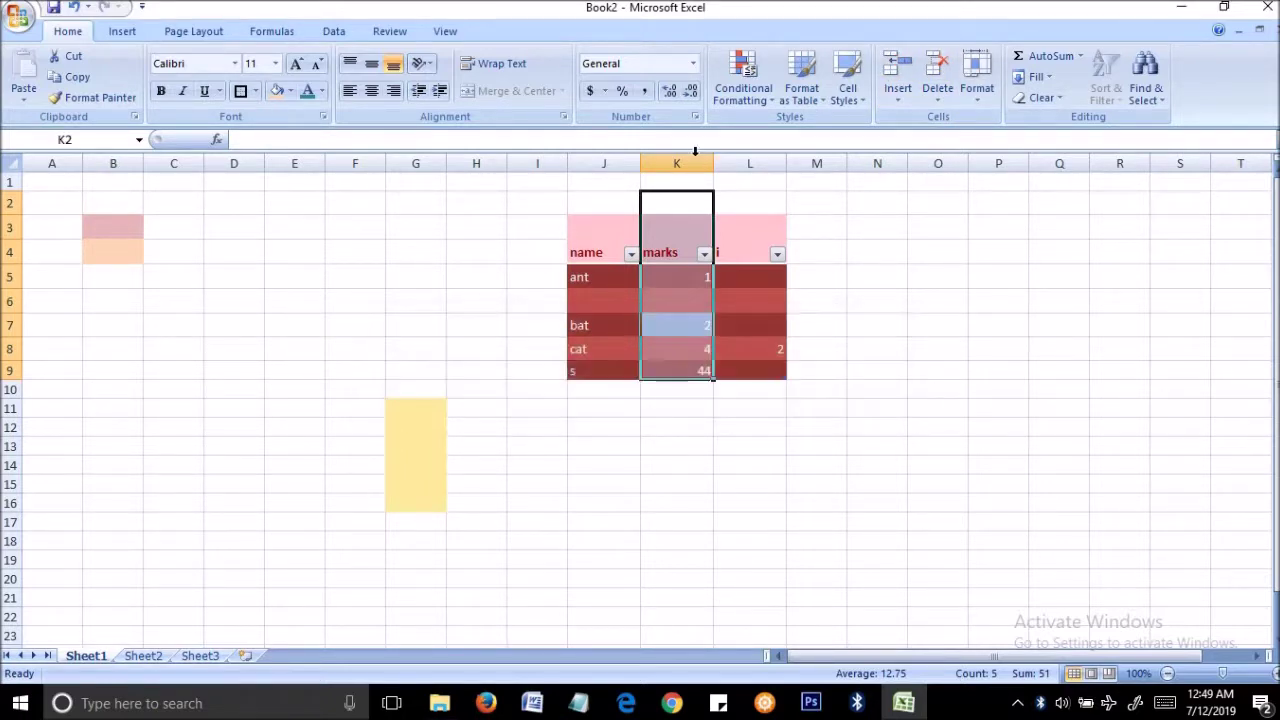
{"action": "left_click", "coordinate": [685, 163]}
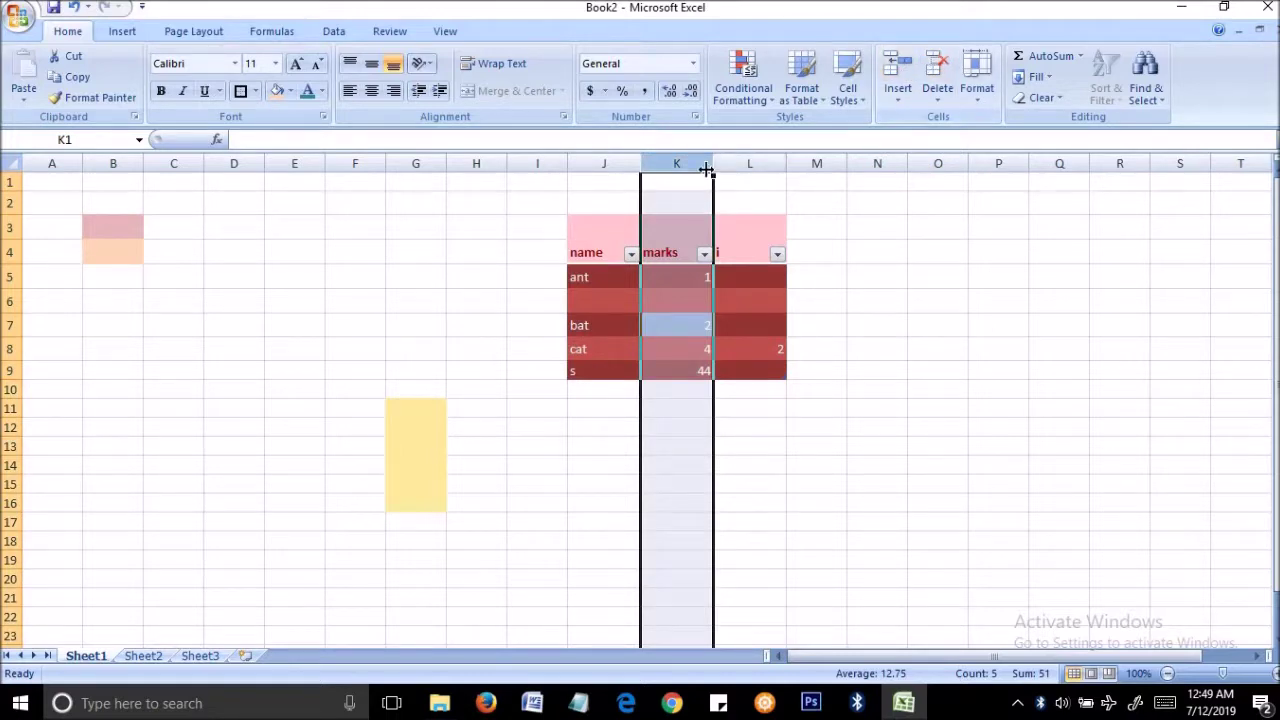
{"action": "left_click", "coordinate": [900, 75]}
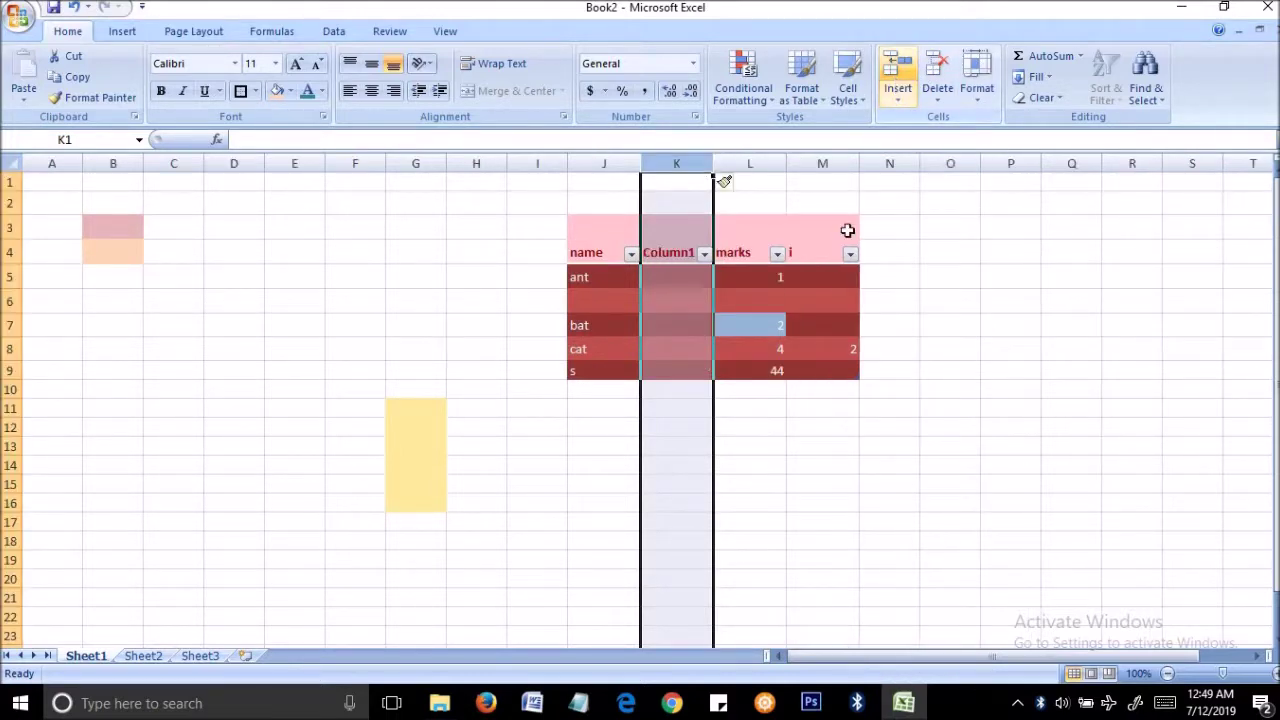
{"action": "left_click", "coordinate": [809, 284]}
Step: Insert a second blank table row above bat
{"action": "left_click_drag", "start_coordinate": [677, 189], "coordinate": [663, 389]}
{"action": "left_click", "coordinate": [822, 349]}
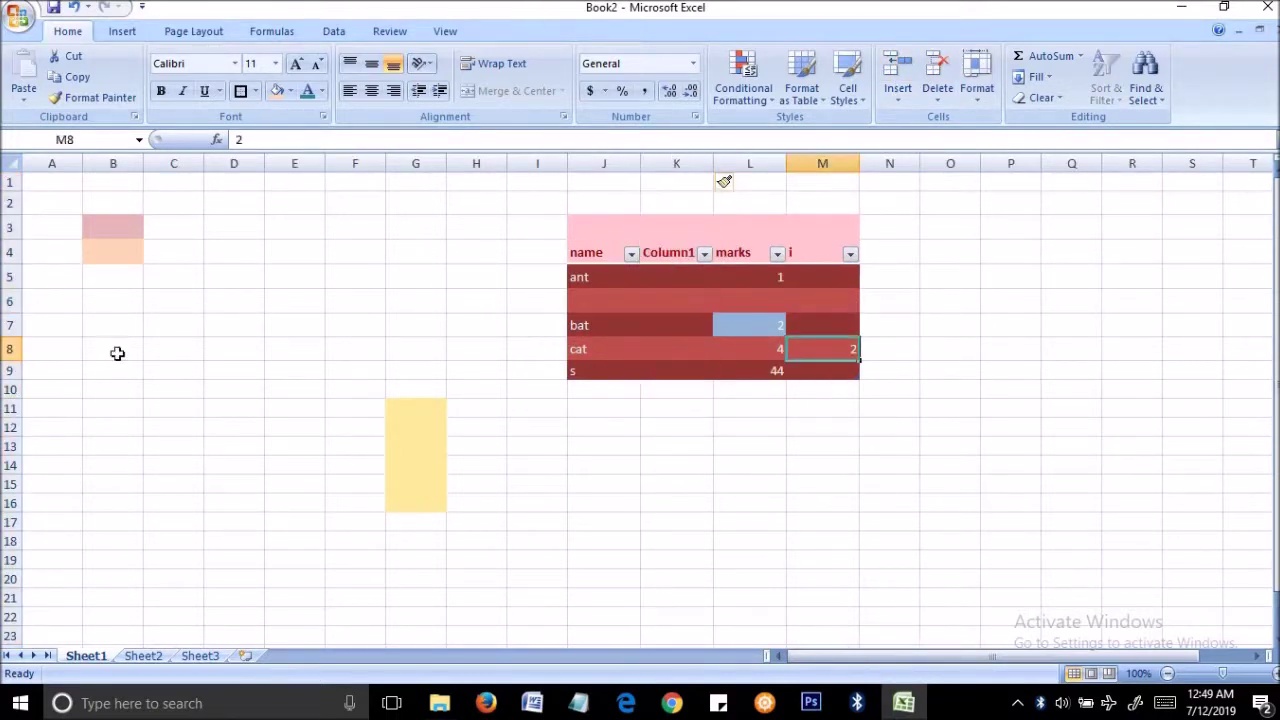
{"action": "left_click", "coordinate": [587, 319]}
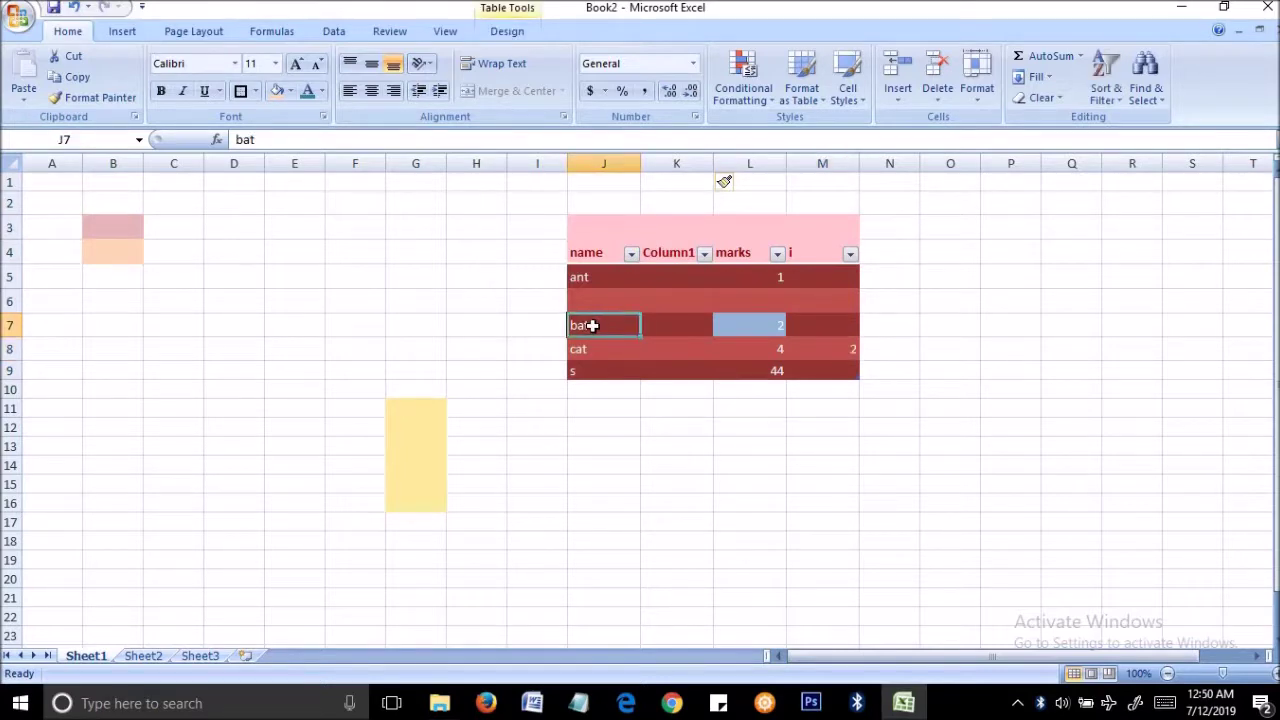
{"action": "left_click_drag", "start_coordinate": [592, 325], "coordinate": [846, 318]}
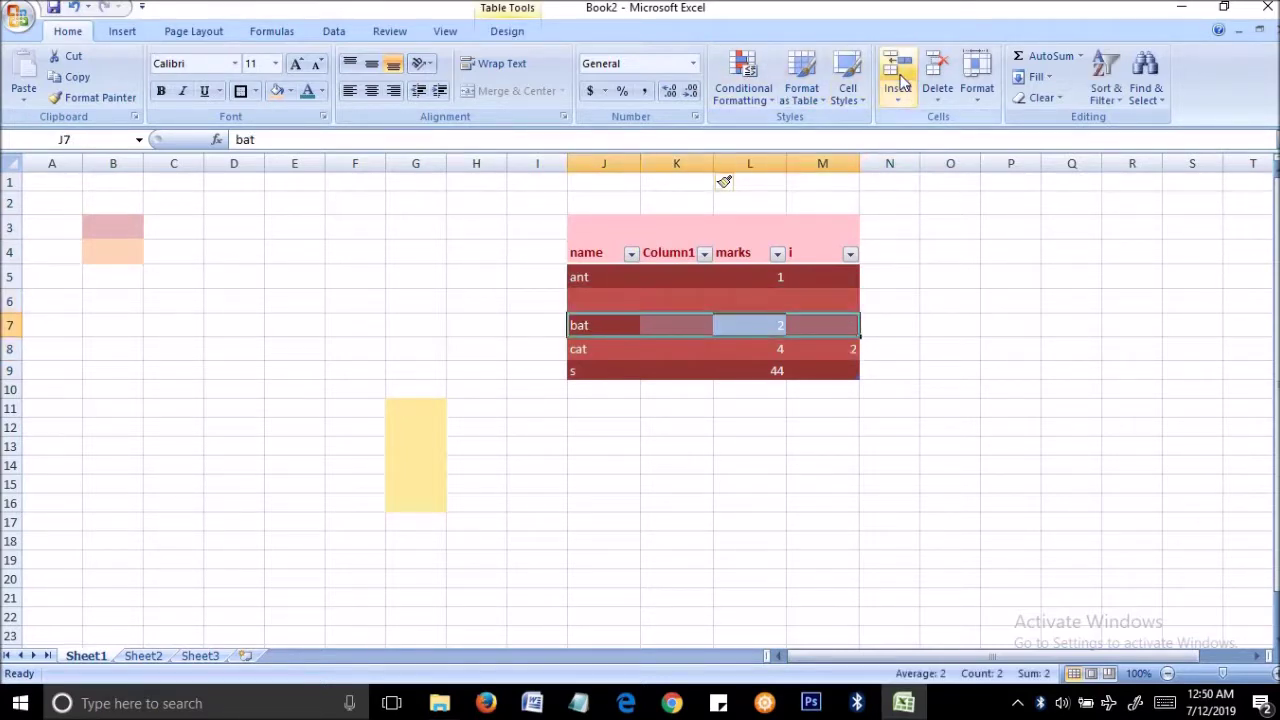
{"action": "left_click", "coordinate": [898, 88]}
{"action": "left_click", "coordinate": [905, 427]}
Step: Delete the two blank rows between ant and bat with Delete Cells
{"action": "left_click_drag", "start_coordinate": [692, 316], "coordinate": [937, 279]}
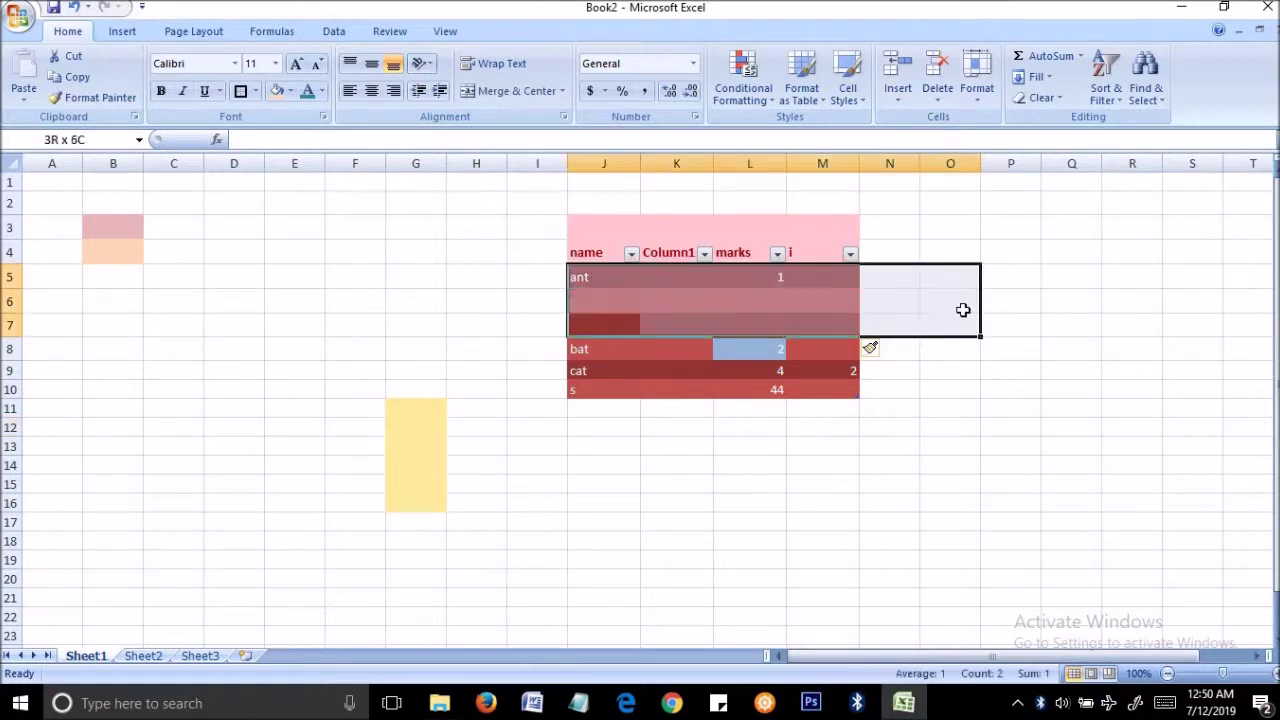
{"action": "left_click", "coordinate": [780, 323]}
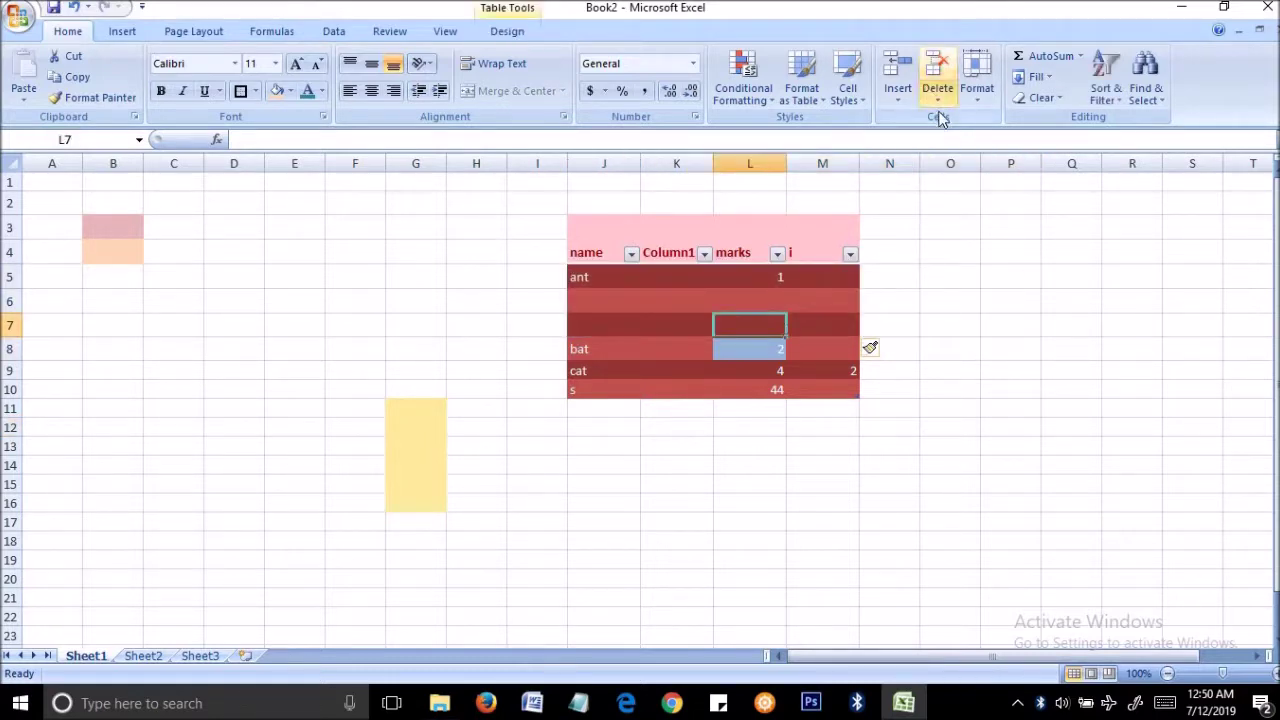
{"action": "left_click", "coordinate": [822, 446]}
{"action": "left_click_drag", "start_coordinate": [603, 300], "coordinate": [835, 326]}
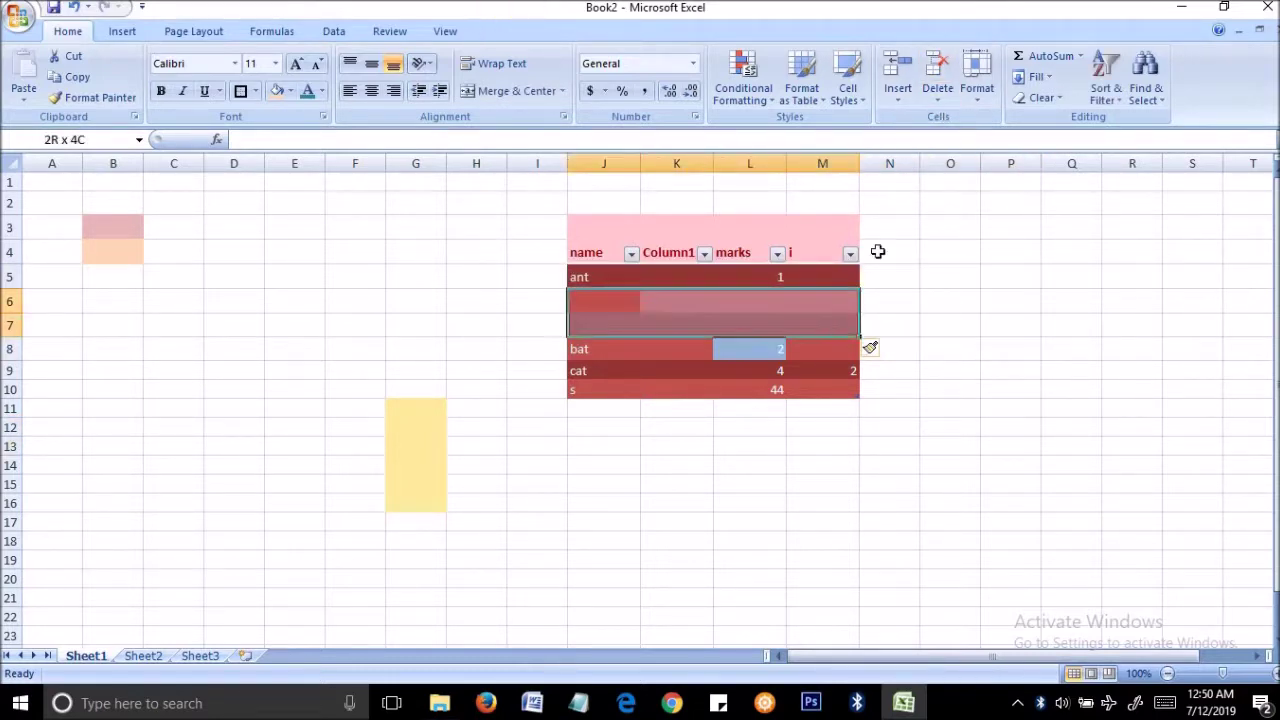
{"action": "left_click", "coordinate": [937, 88]}
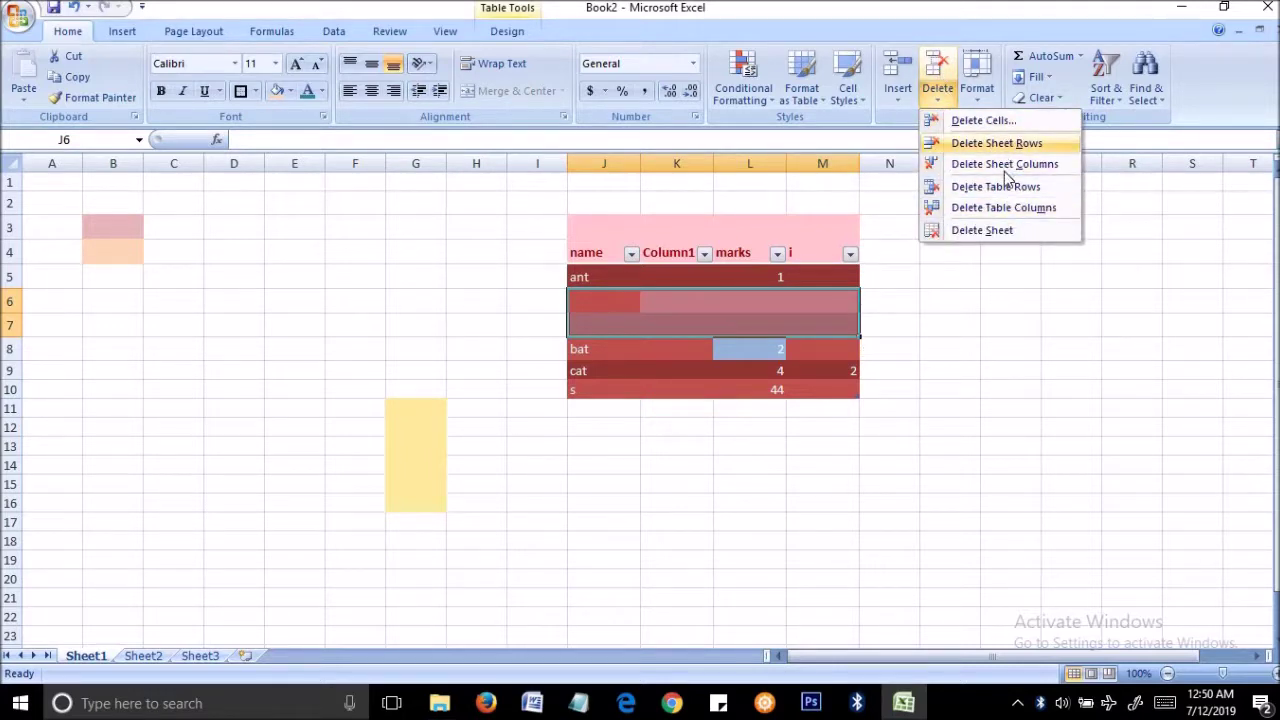
{"action": "left_click", "coordinate": [990, 122]}
{"action": "left_click", "coordinate": [1010, 305]}
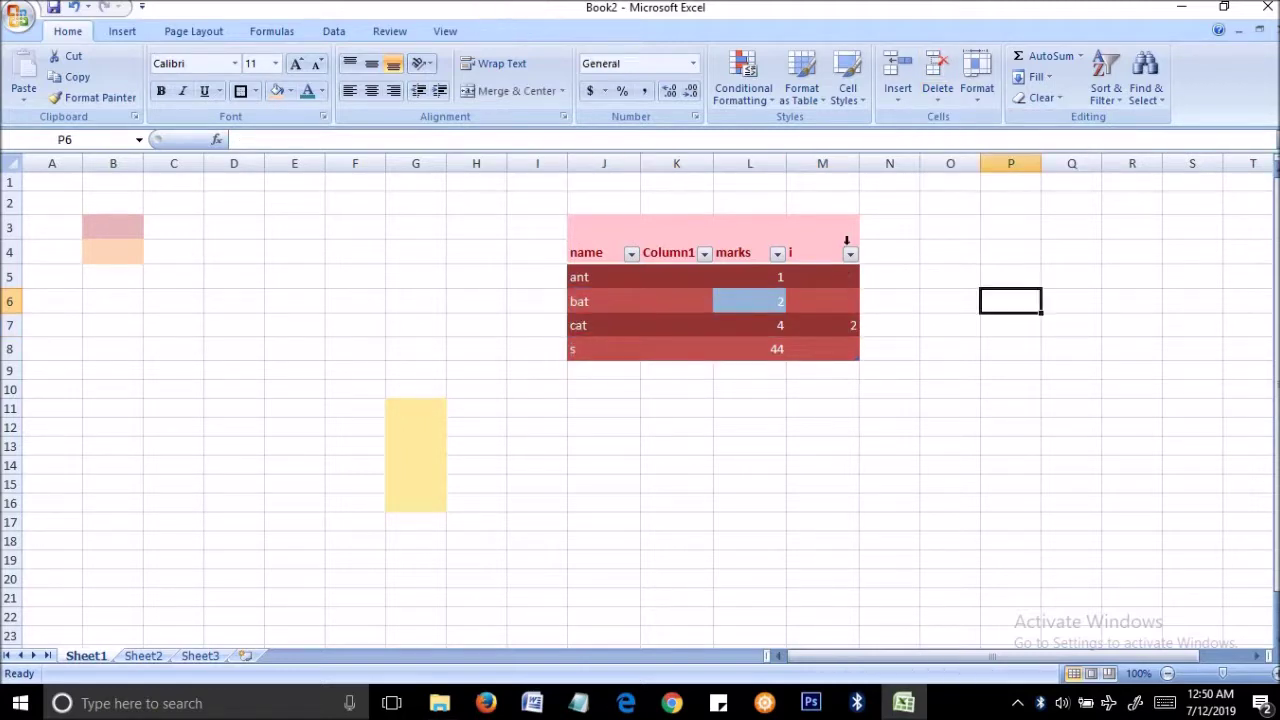
Step: Set the row height of the ant and bat rows to 250
{"action": "left_click", "coordinate": [979, 88]}
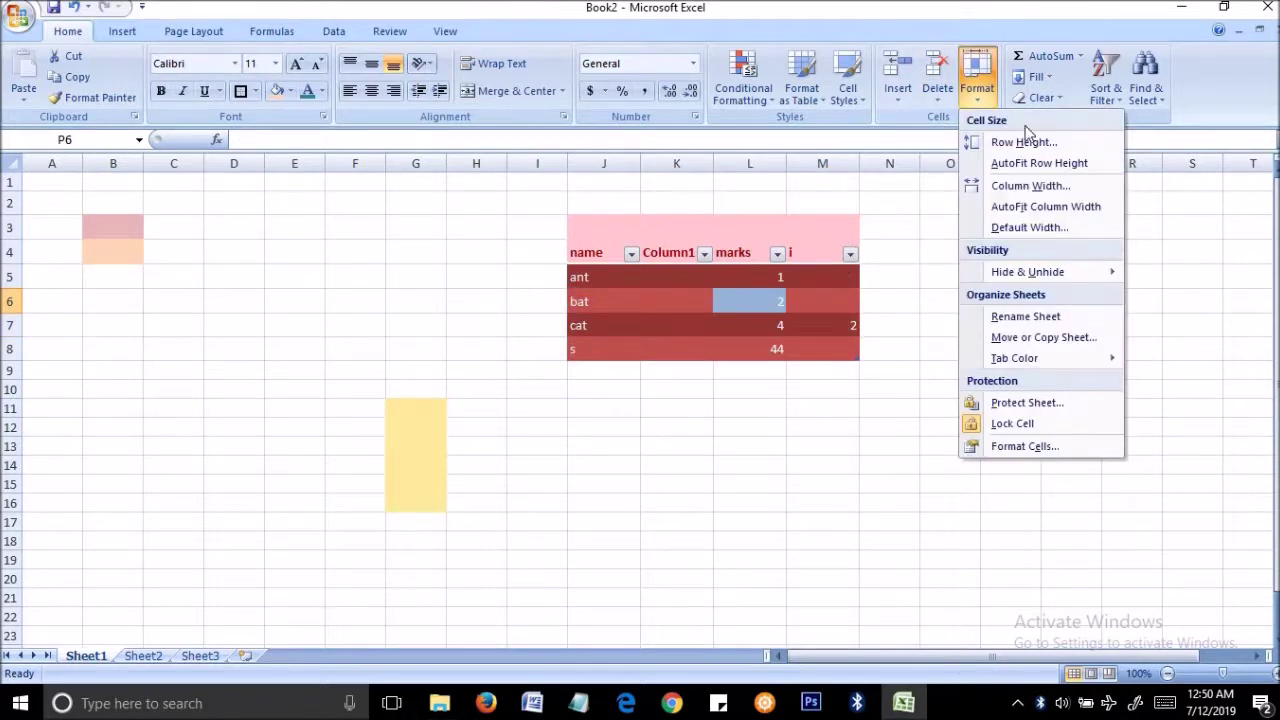
{"action": "left_click", "coordinate": [651, 277]}
{"action": "left_click", "coordinate": [651, 277]}
{"action": "key", "text": "Left"}
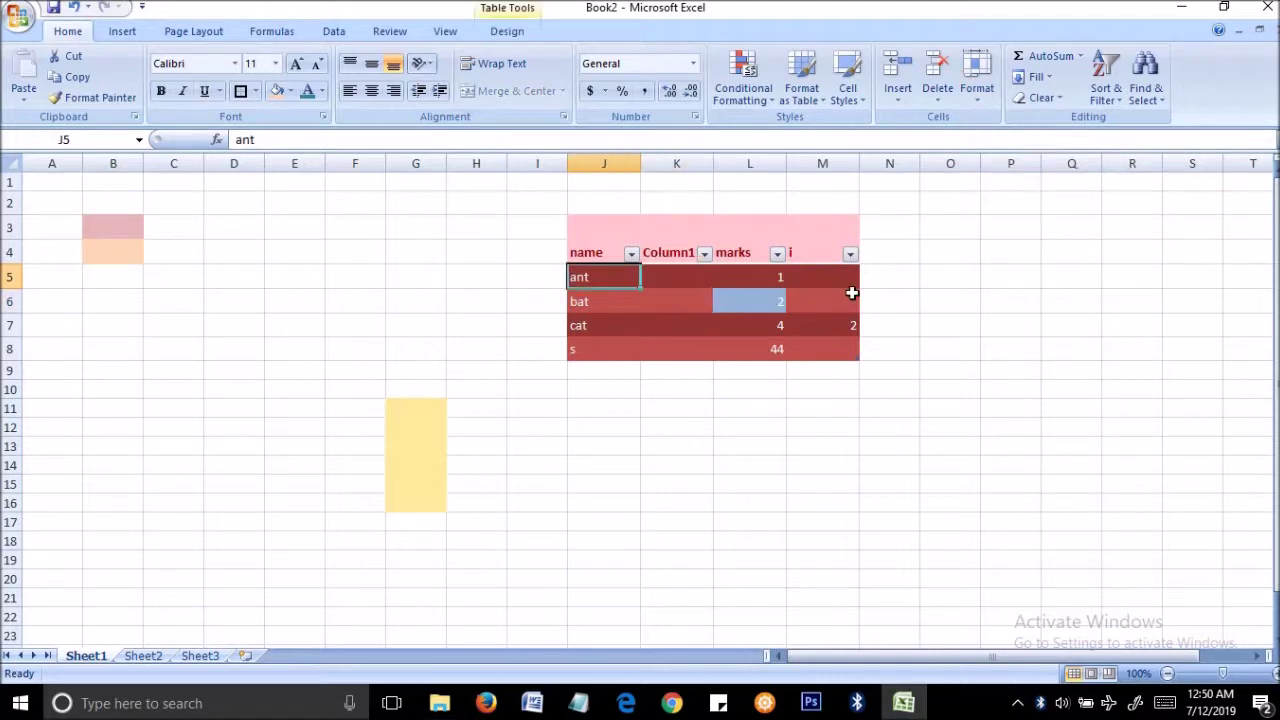
{"action": "left_click", "coordinate": [851, 292], "text": "shift"}
{"action": "left_click", "coordinate": [979, 80]}
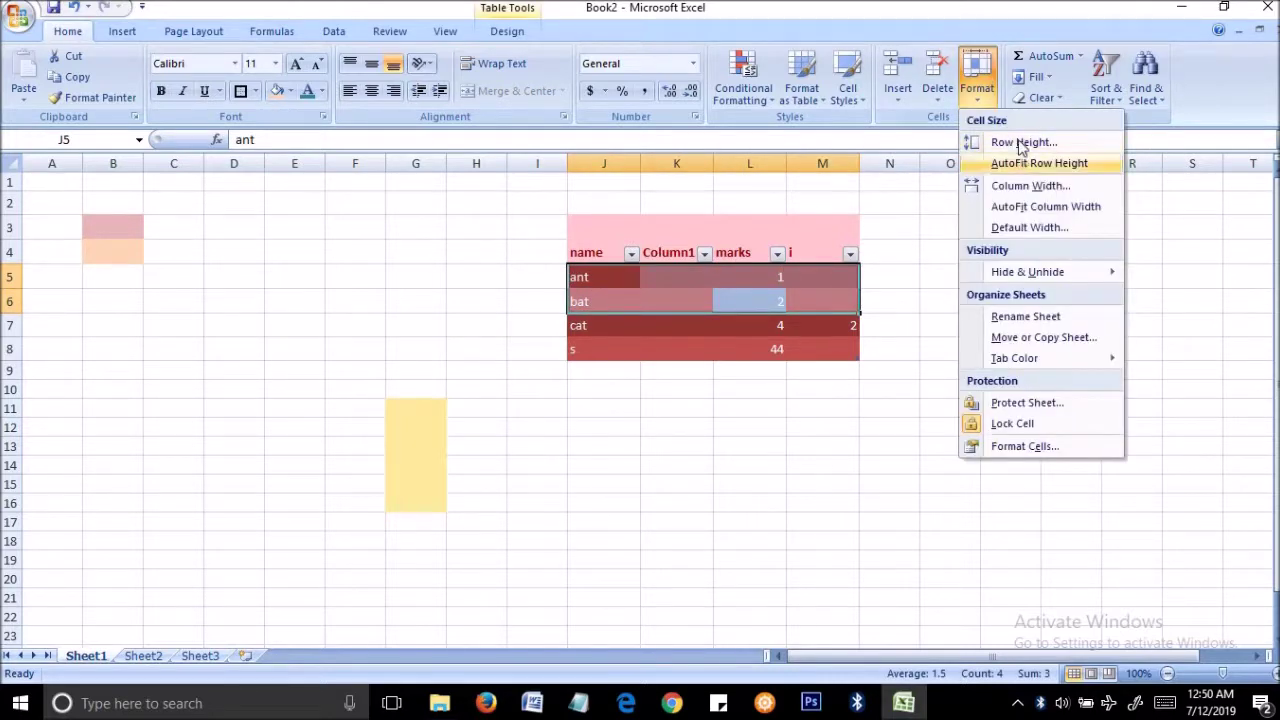
{"action": "left_click", "coordinate": [1012, 137]}
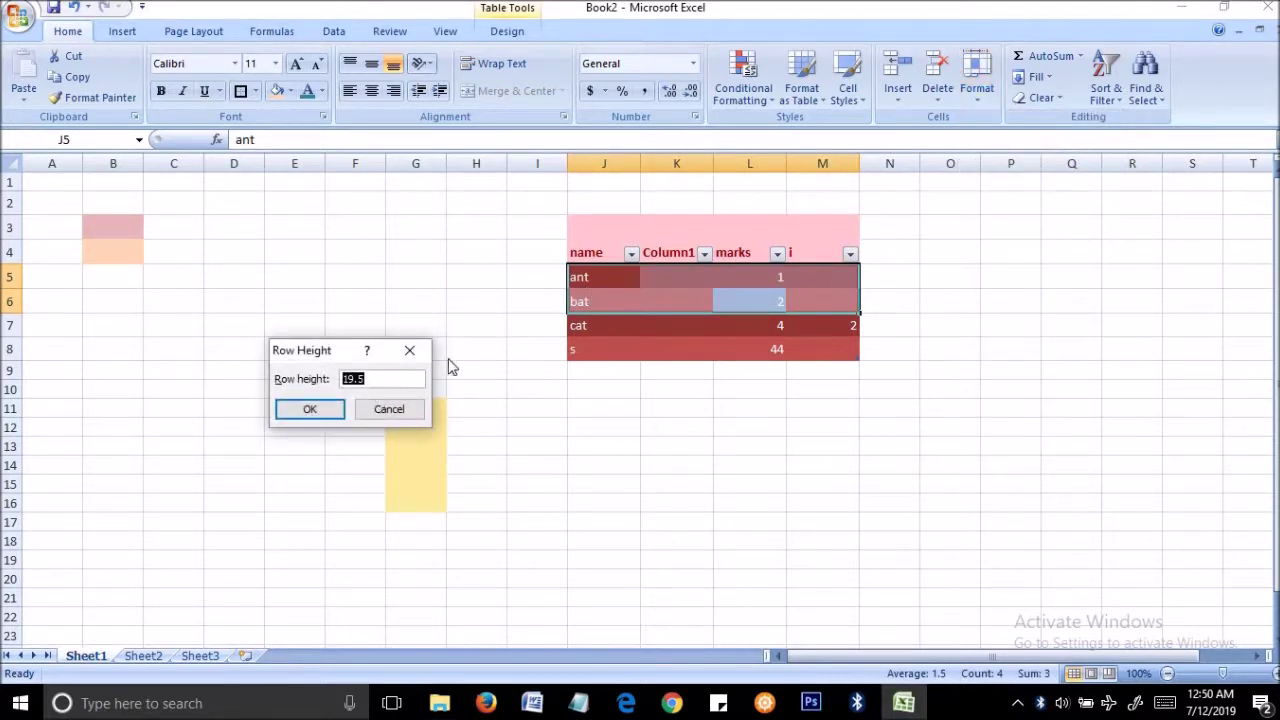
{"action": "type", "text": "0"}
{"action": "left_click", "coordinate": [329, 409]}
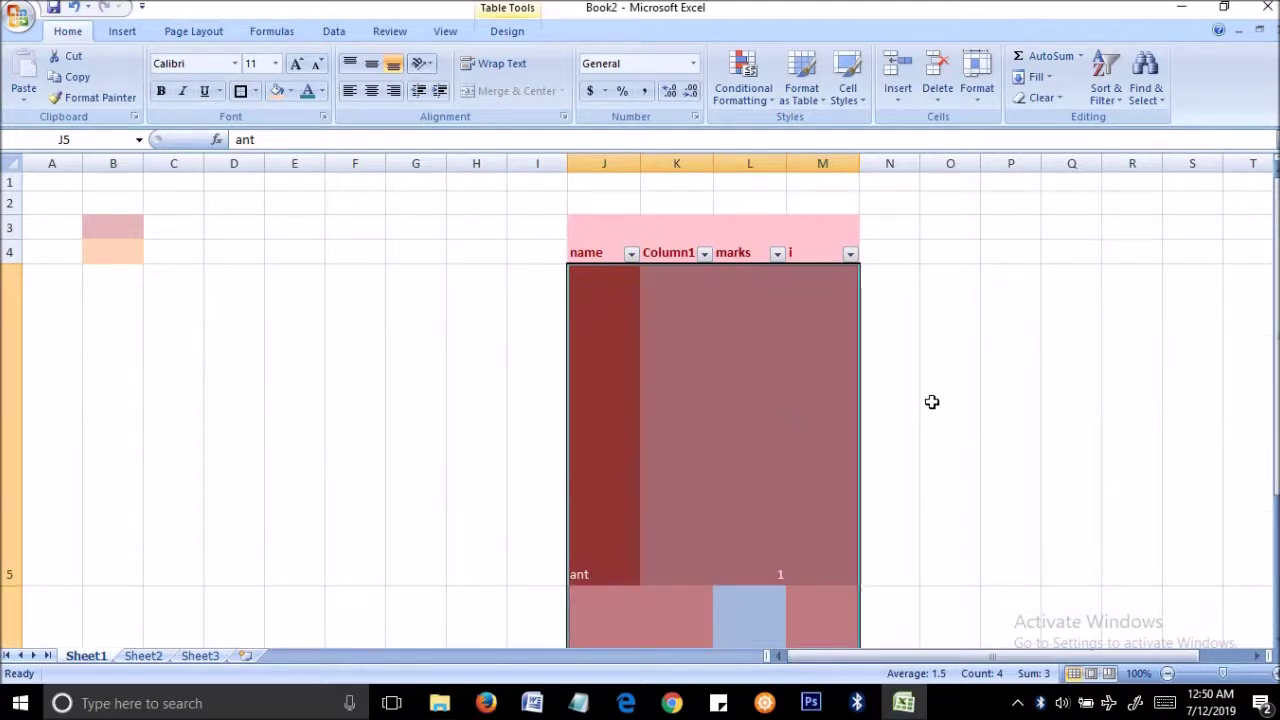
Step: Undo the 250 row height, then reselect the ant and bat rows for Format options
{"action": "left_click", "coordinate": [935, 400]}
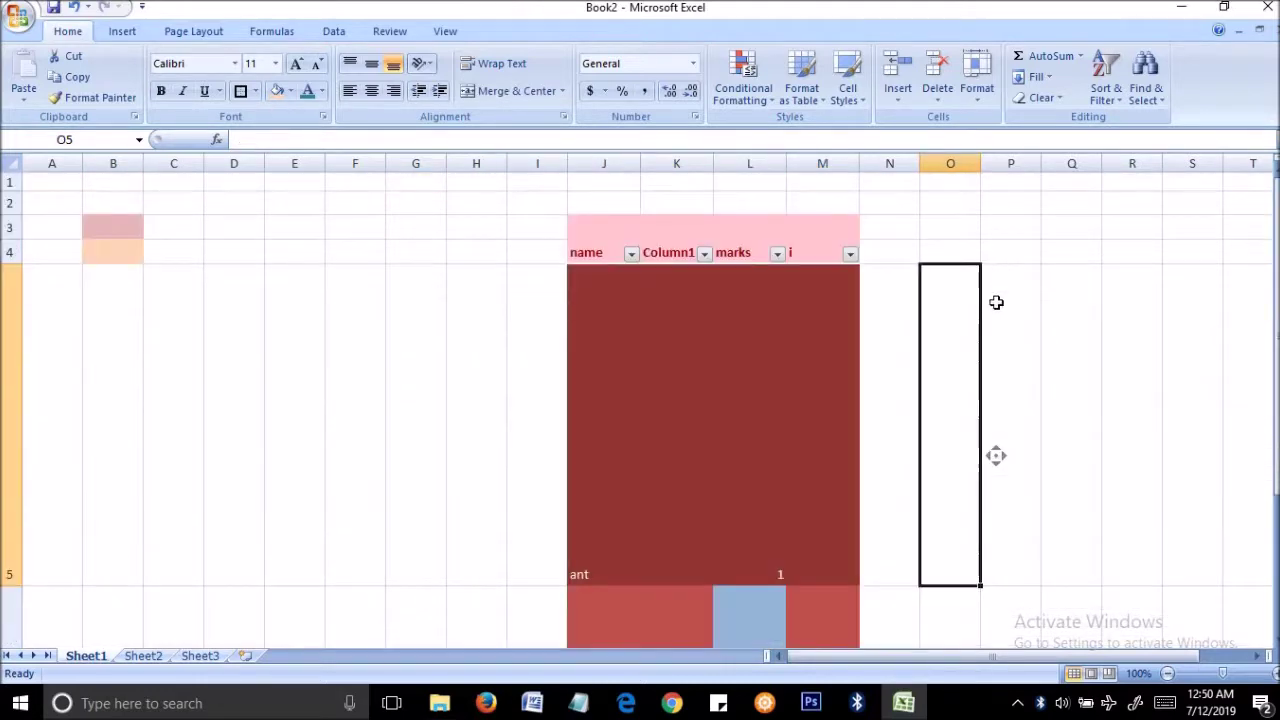
{"action": "left_click", "coordinate": [710, 391]}
{"action": "left_click", "coordinate": [597, 377]}
{"action": "left_click", "coordinate": [871, 372]}
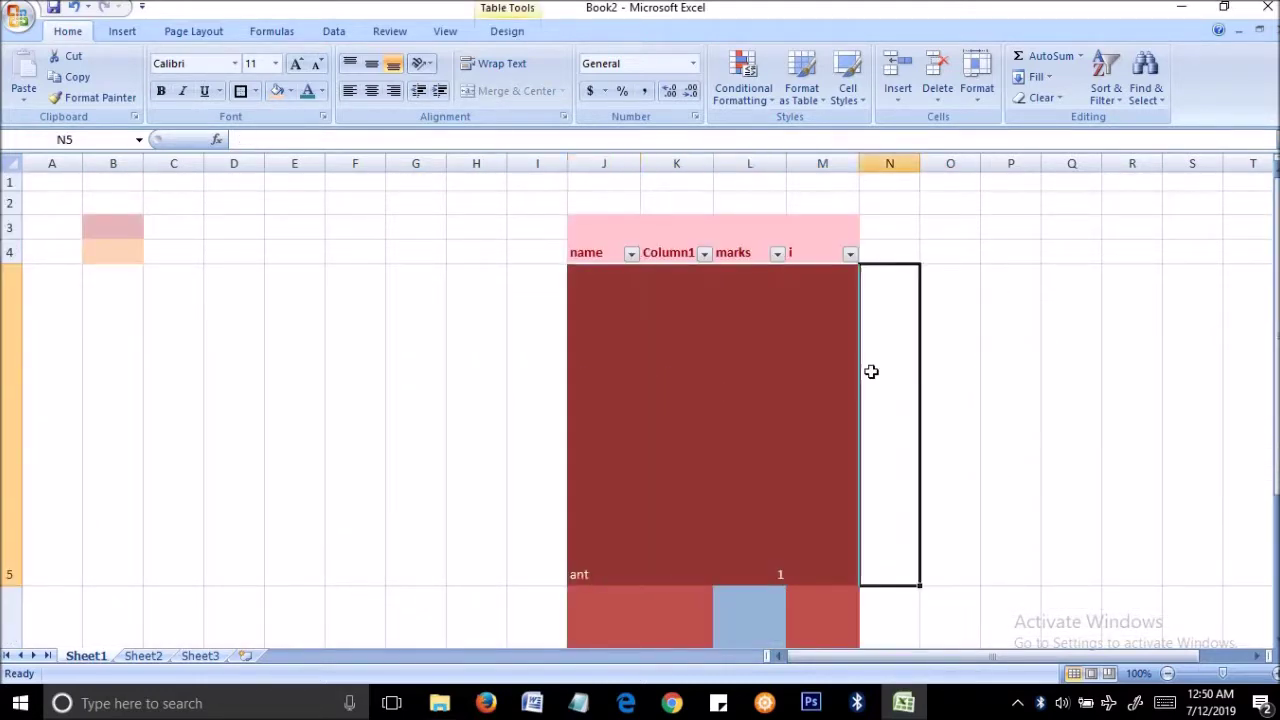
{"action": "key", "text": "ctrl+z"}
{"action": "left_click", "coordinate": [728, 403]}
{"action": "mouse_move", "coordinate": [623, 286]}
{"action": "left_mouse_down"}
{"action": "mouse_move", "coordinate": [778, 325]}
{"action": "mouse_move", "coordinate": [832, 308]}
{"action": "left_mouse_up"}
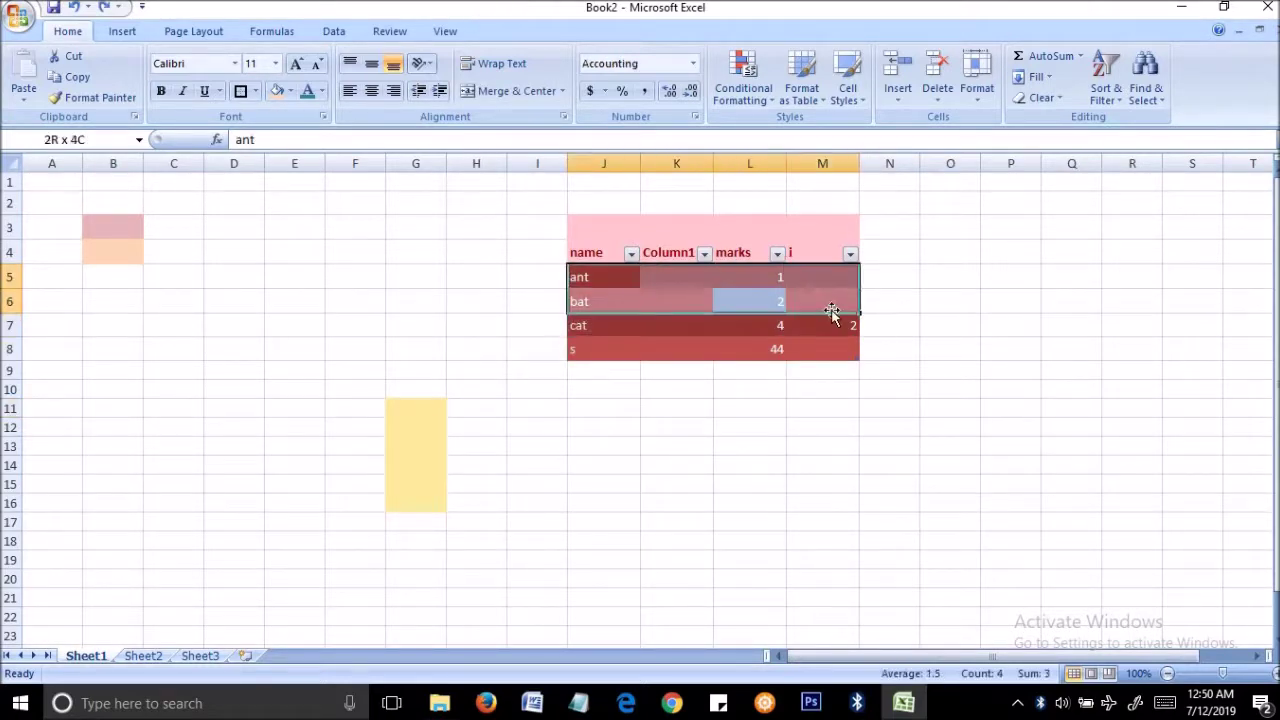
{"action": "left_click", "coordinate": [977, 80]}
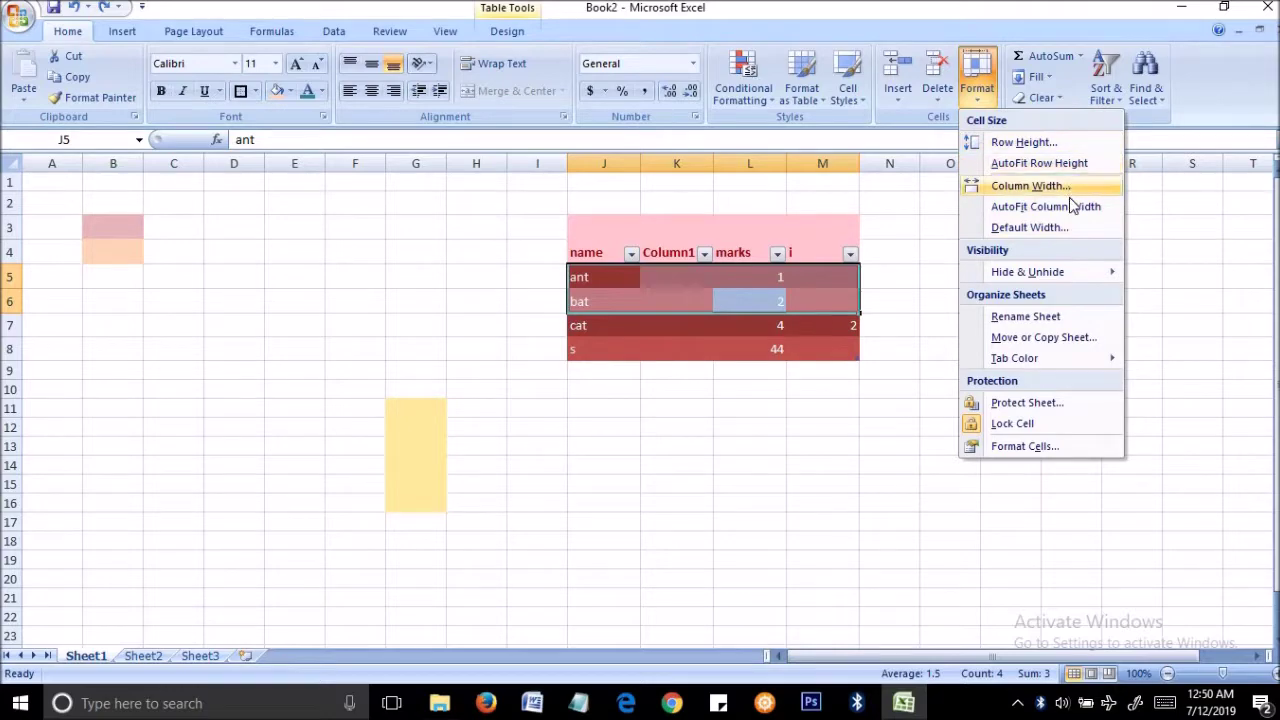